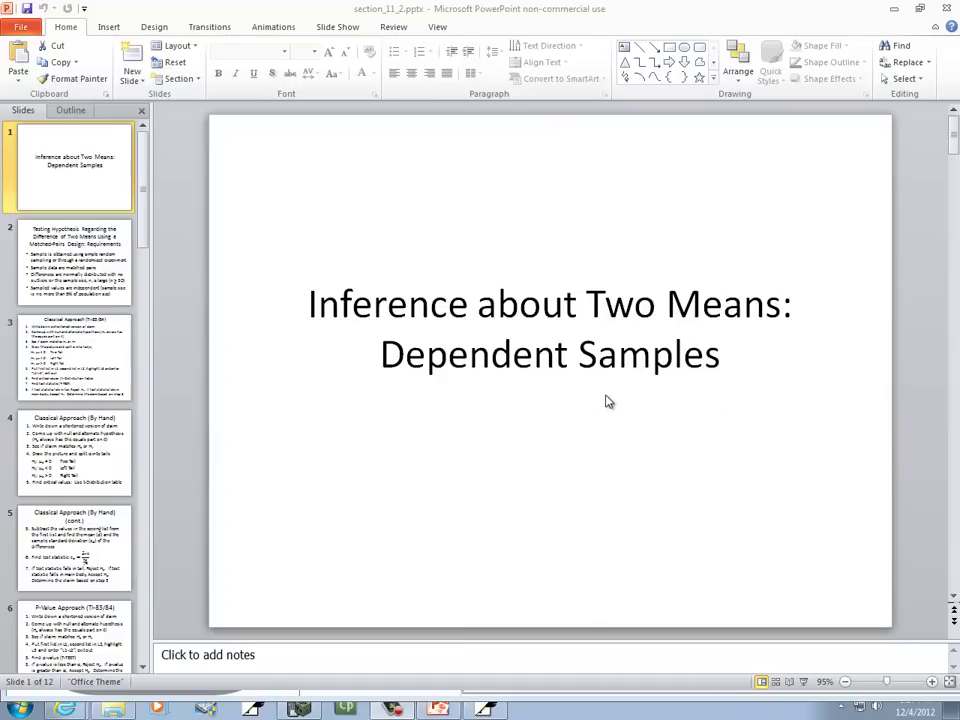
- Go from the matched-pairs requirements slide to slide 9, the 1. Claim data slide
left_click(63, 262)
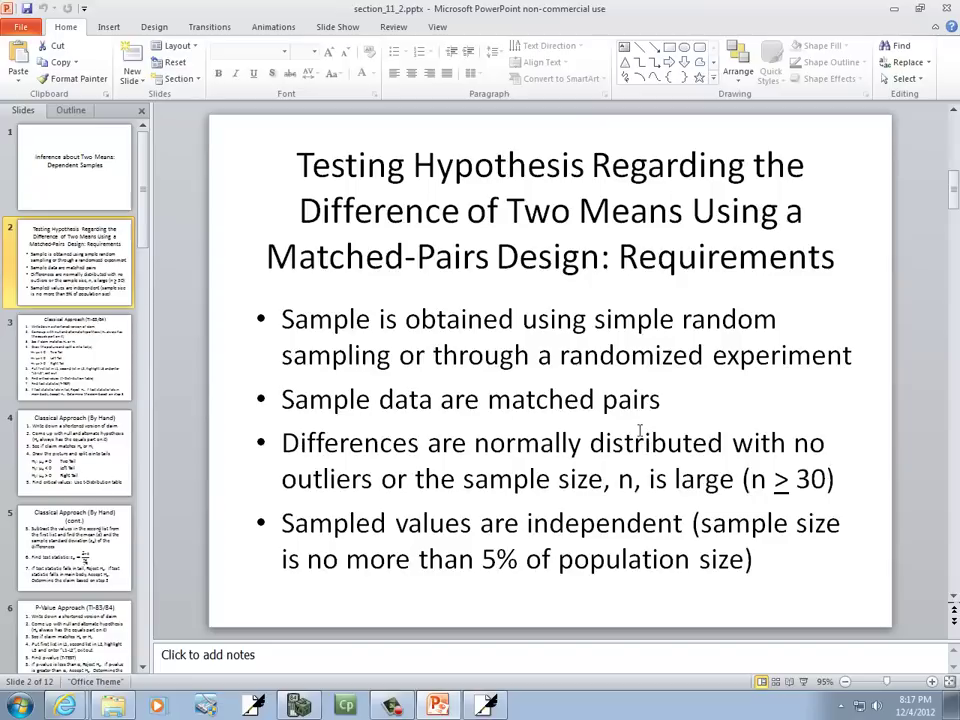
left_click(145, 546)
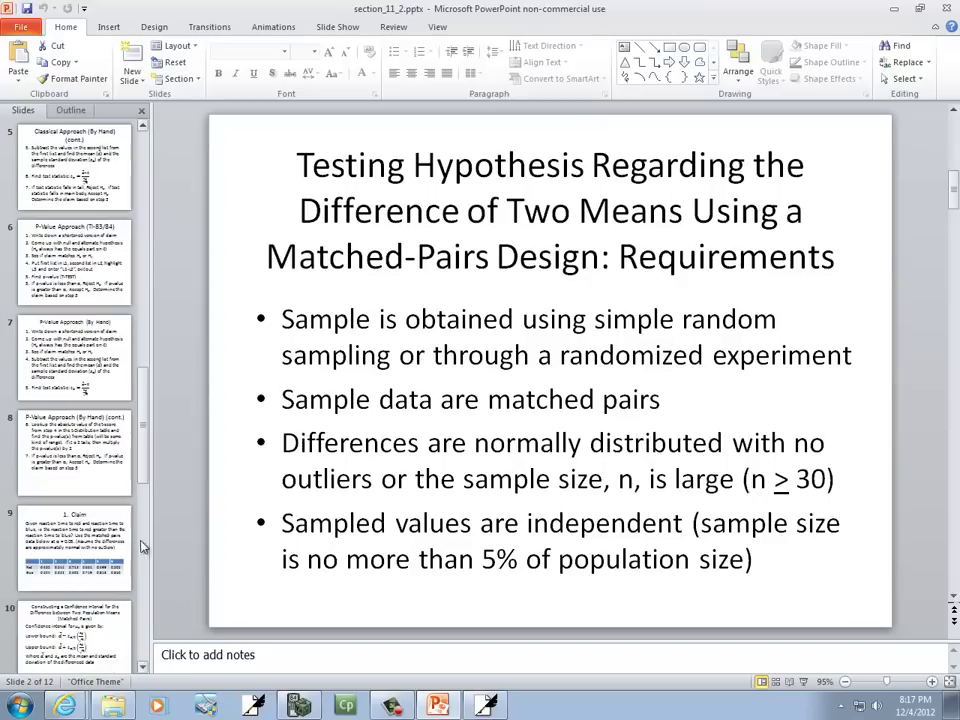
left_click(95, 545)
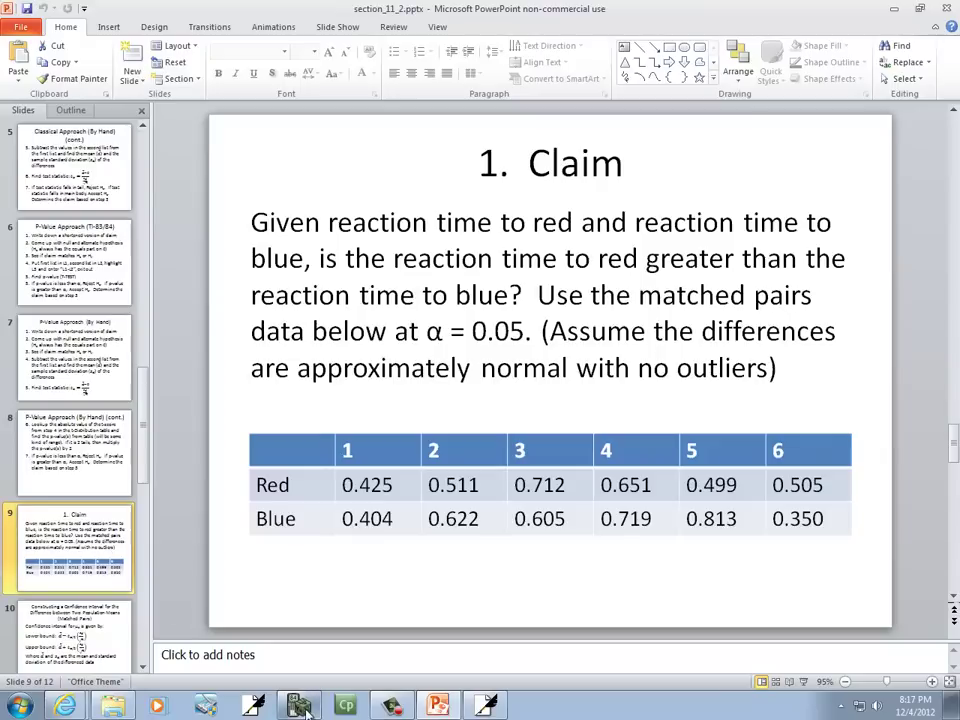
- Write the heading '1. Claim:' at the top left of the notes page
mouse_move(306, 710)
key("alt+Tab")
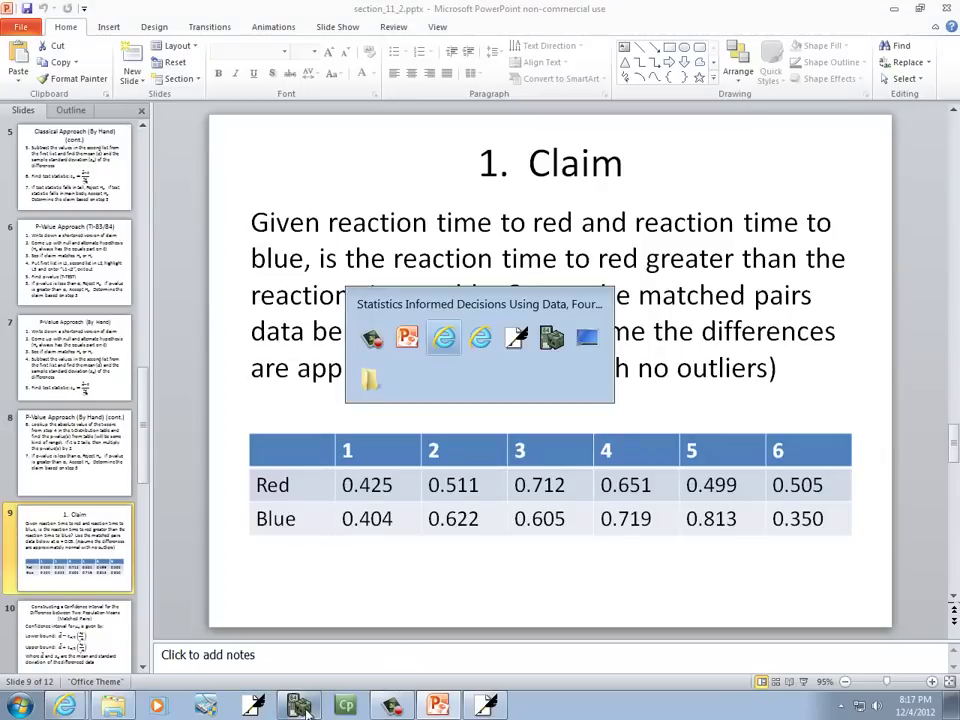
key("alt+Tab")
key("alt+Tab")
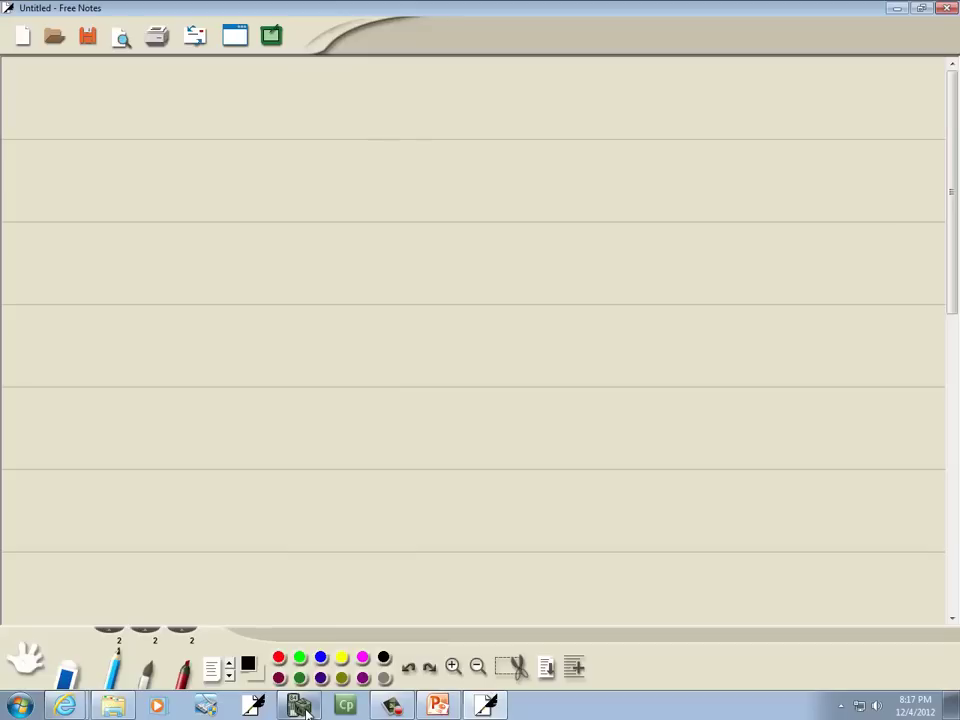
left_click_drag(40, 84, 41, 115)
left_click(52, 112)
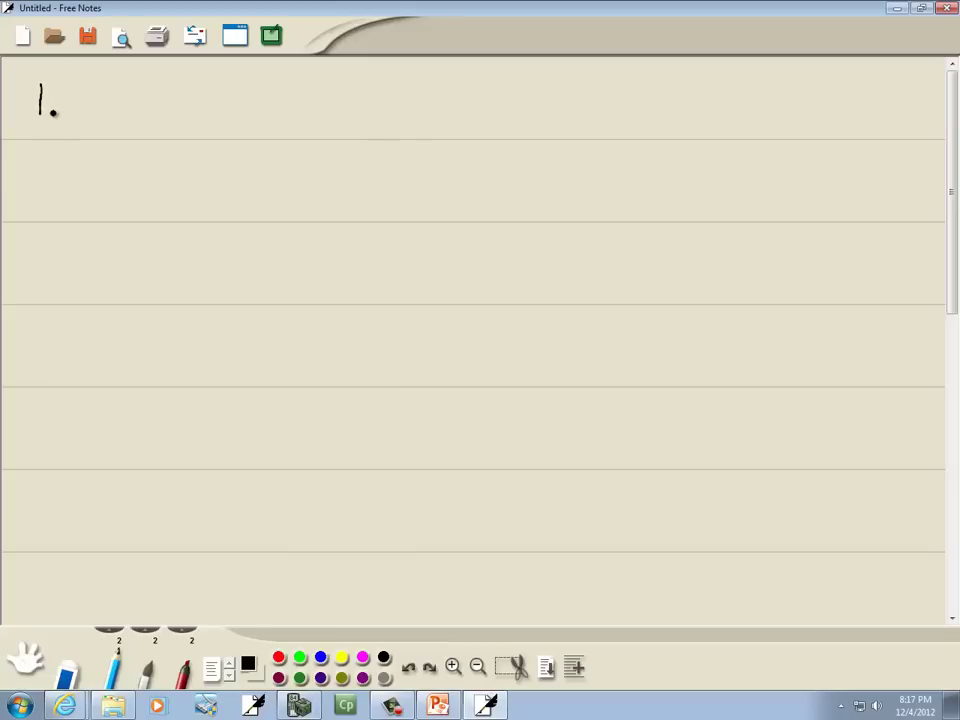
key("alt+Tab")
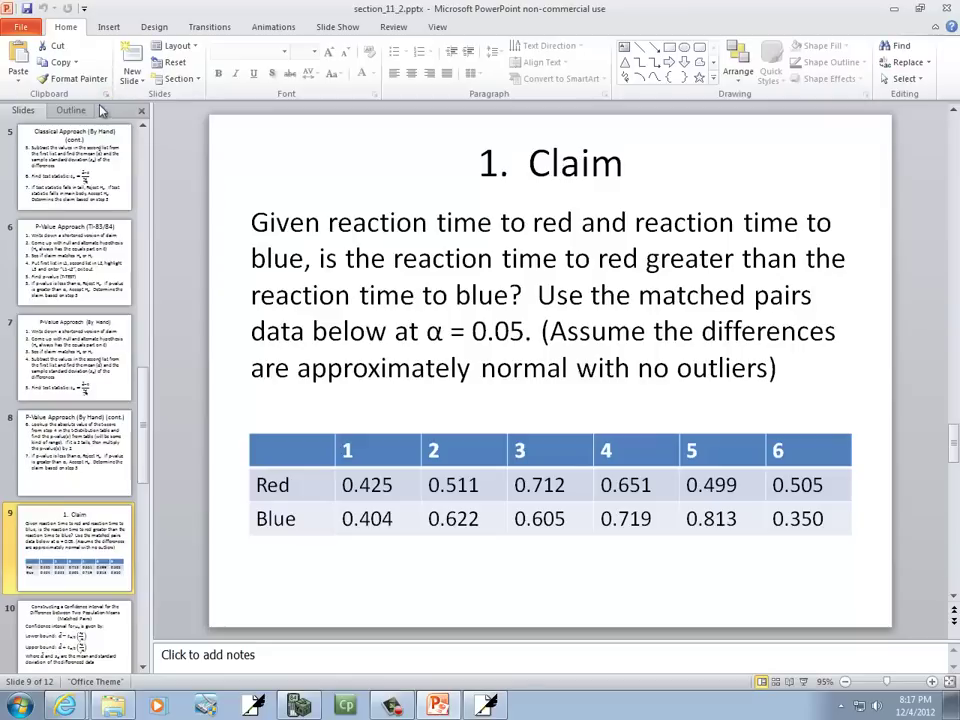
key("alt+Tab")
mouse_move(120, 106)
left_mouse_down()
mouse_move(142, 127)
mouse_move(143, 115)
mouse_move(180, 120)
left_mouse_up()
left_click(184, 129)
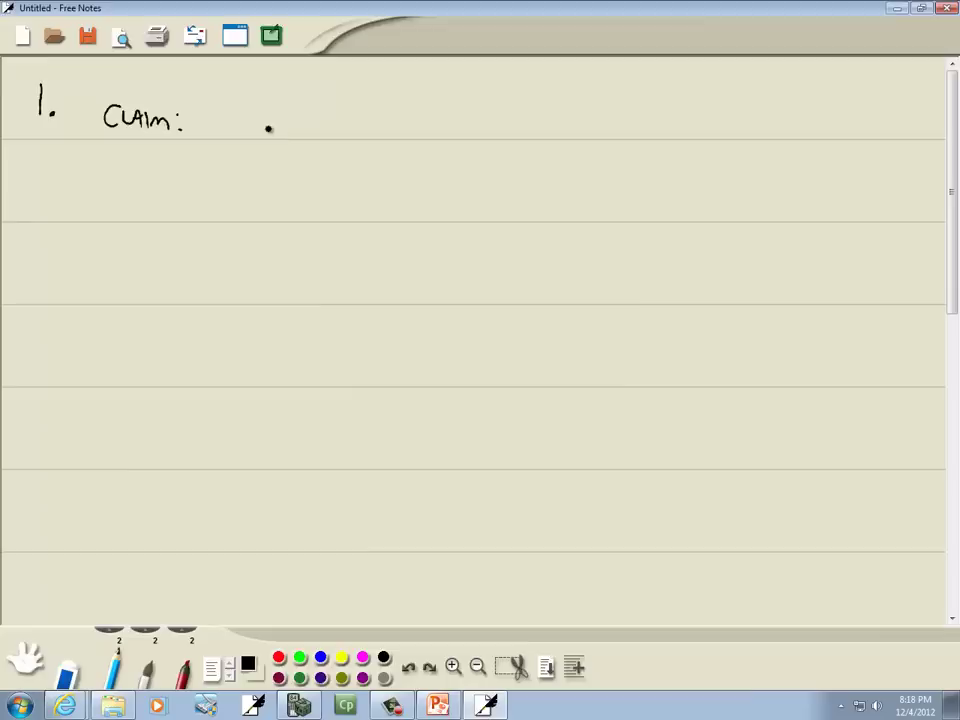
key("alt+Tab")
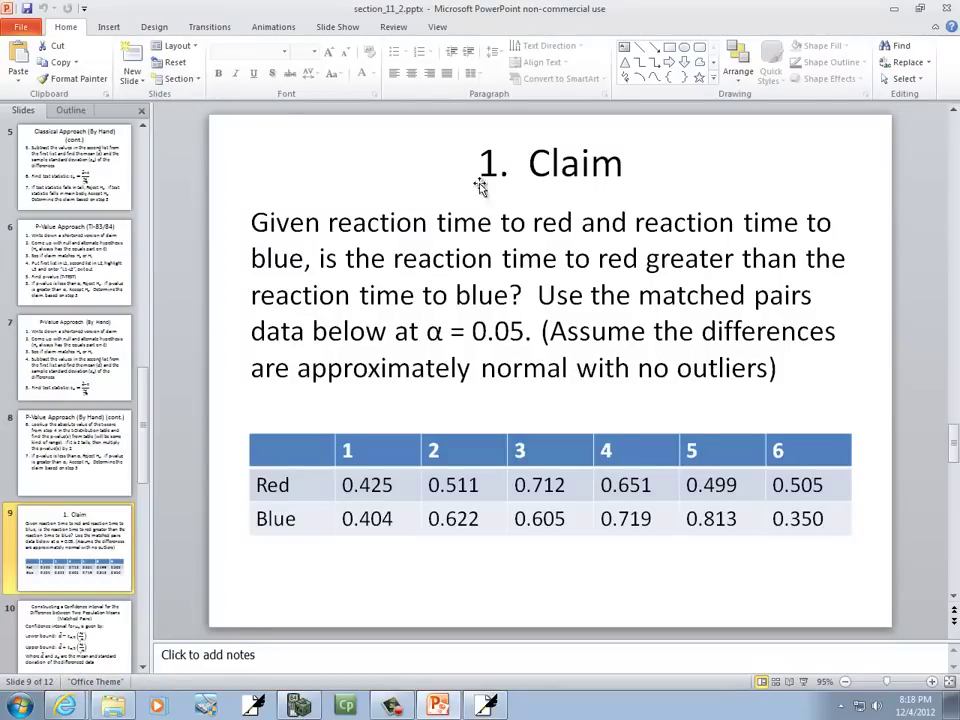
key("alt+Tab")
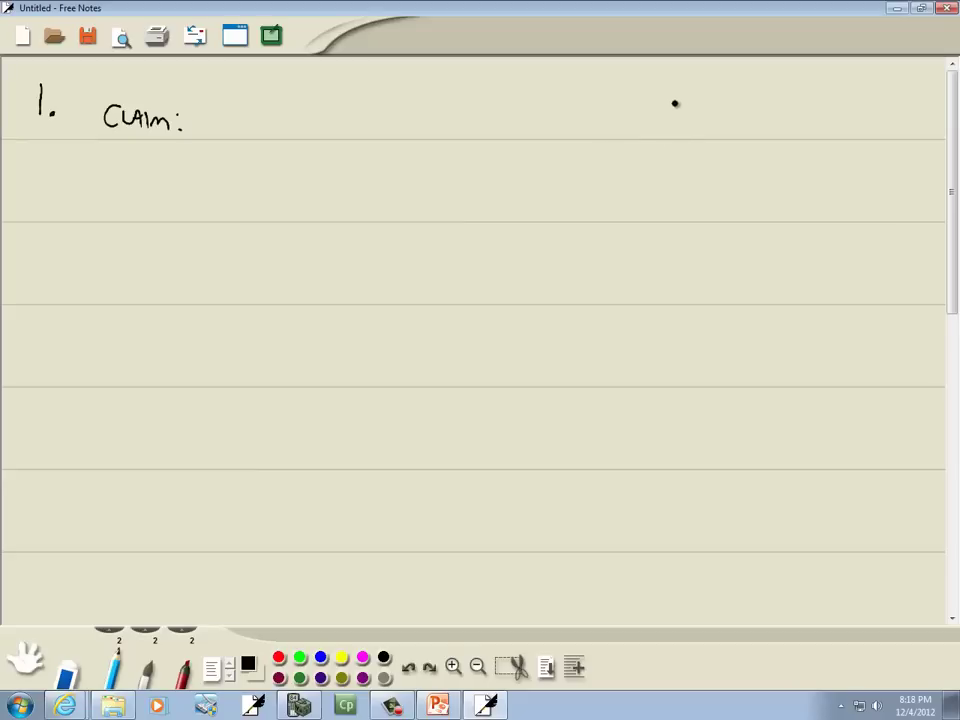
- Write μRED > μBLUE at the top right, with an arrow moving μBLUE left
mouse_move(668, 97)
left_mouse_down()
mouse_move(667, 131)
mouse_move(668, 99)
mouse_move(683, 96)
mouse_move(719, 126)
left_mouse_up()
key("alt+Tab")
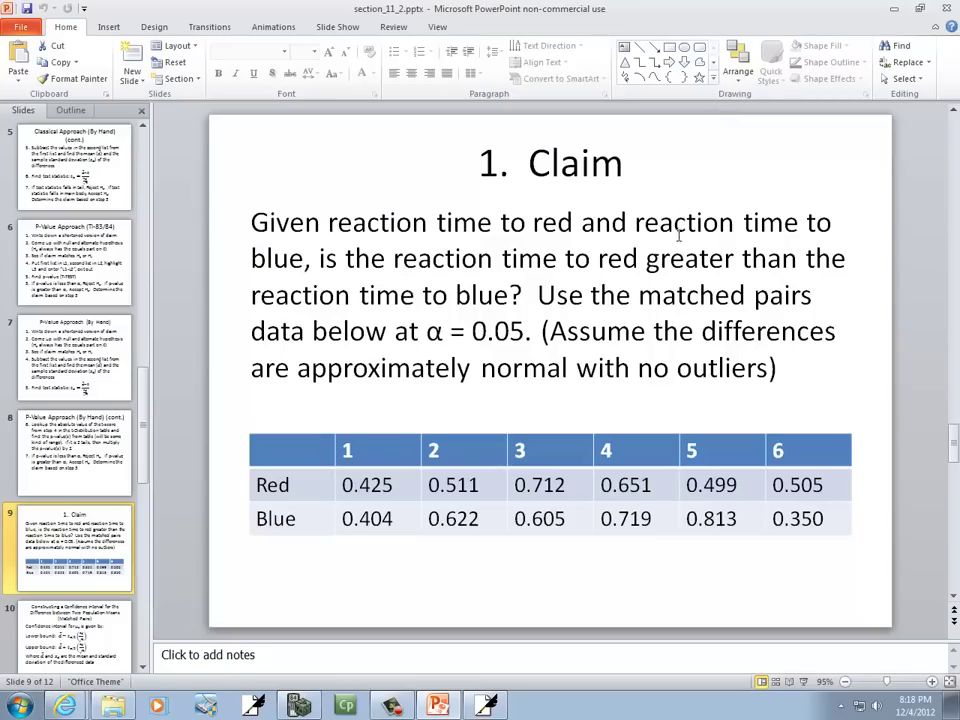
key("alt+Tab")
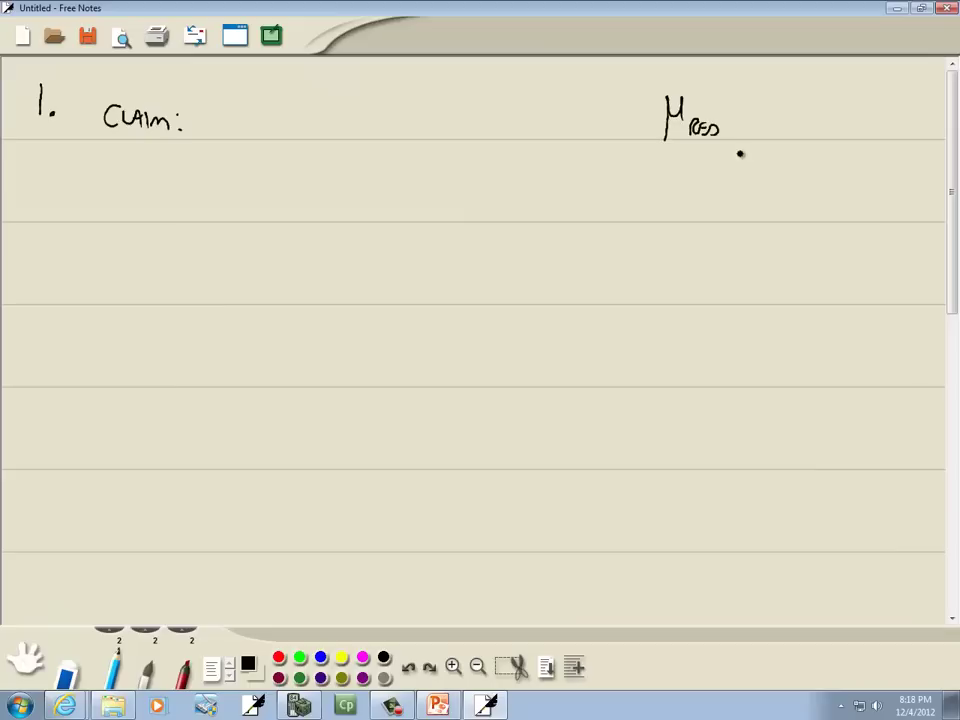
mouse_move(744, 99)
left_mouse_down()
mouse_move(742, 128)
mouse_move(768, 140)
mouse_move(786, 108)
mouse_move(801, 135)
mouse_move(820, 125)
mouse_move(826, 134)
left_mouse_up()
left_click(790, 138)
key("alt+Tab")
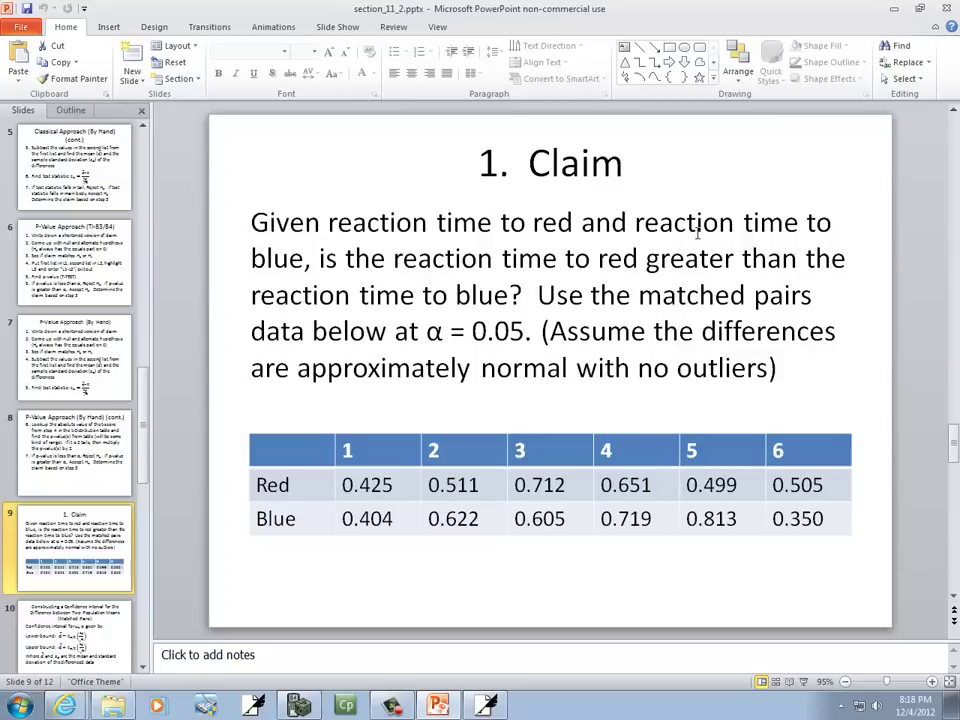
key("alt+Tab")
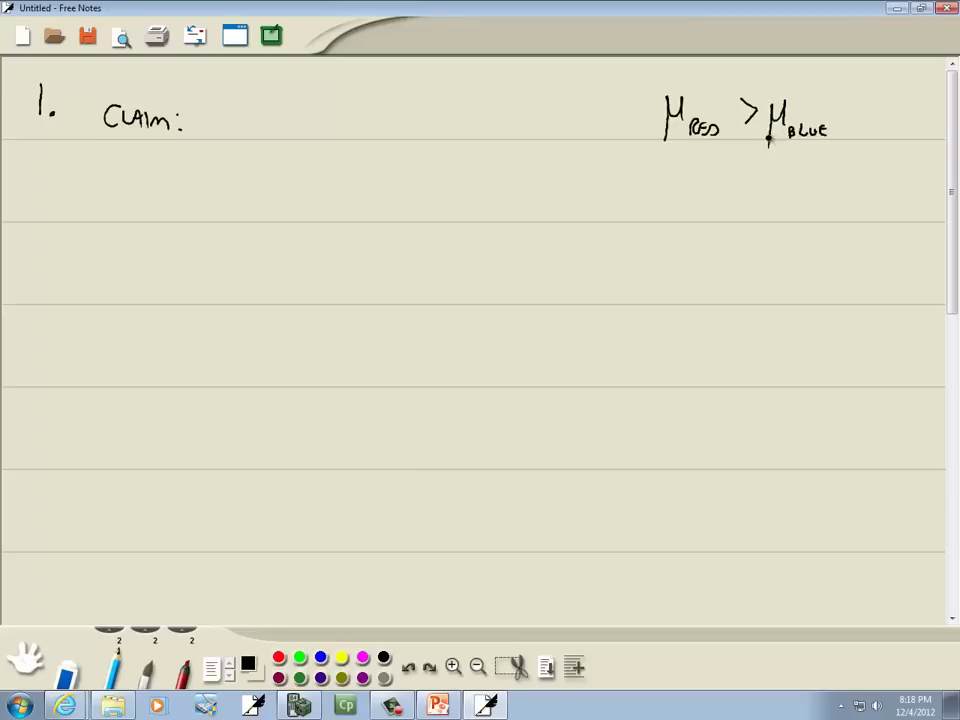
mouse_move(768, 140)
left_mouse_down()
mouse_move(839, 147)
mouse_move(762, 161)
mouse_move(729, 142)
left_mouse_up()
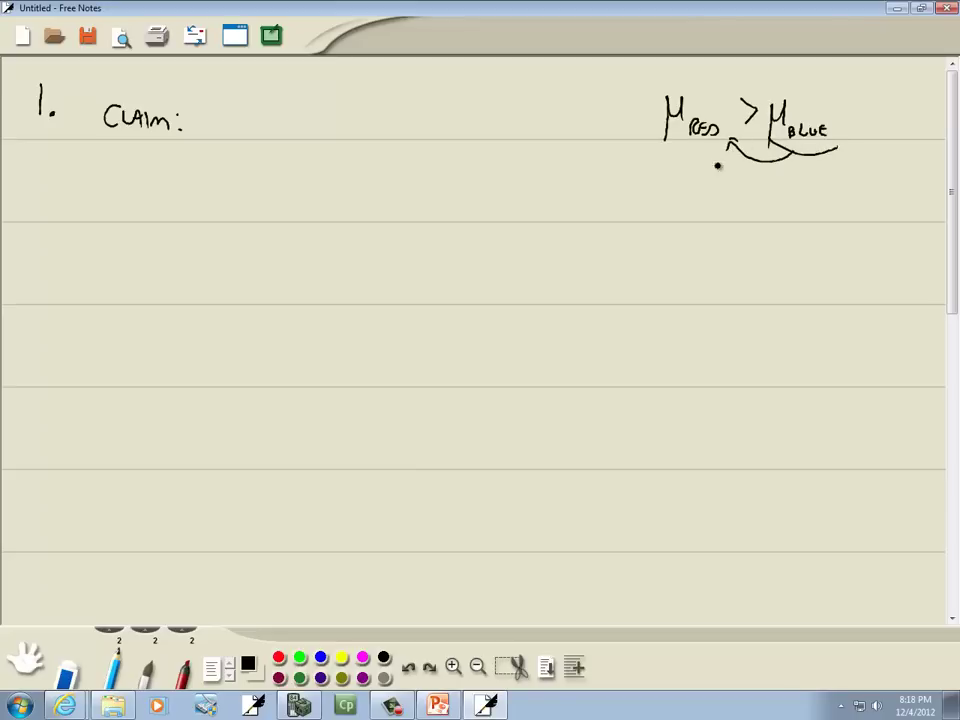
- Rewrite it as μRED − μBLUE > 0 and μDIFF > 0, then write μD > 0
mouse_move(648, 178)
left_mouse_down()
mouse_move(645, 210)
mouse_move(664, 182)
mouse_move(668, 198)
left_mouse_up()
left_click_drag(672, 200, 682, 212)
mouse_move(688, 200)
left_mouse_down()
mouse_move(738, 189)
mouse_move(738, 221)
mouse_move(741, 187)
mouse_move(764, 211)
mouse_move(796, 213)
mouse_move(780, 208)
mouse_move(791, 200)
mouse_move(836, 198)
left_mouse_up()
mouse_move(718, 252)
left_mouse_down()
mouse_move(714, 274)
mouse_move(729, 254)
mouse_move(752, 276)
mouse_move(798, 272)
mouse_move(825, 253)
left_mouse_up()
mouse_move(734, 316)
left_mouse_down()
mouse_move(733, 338)
mouse_move(743, 312)
mouse_move(764, 334)
mouse_move(818, 313)
left_mouse_up()
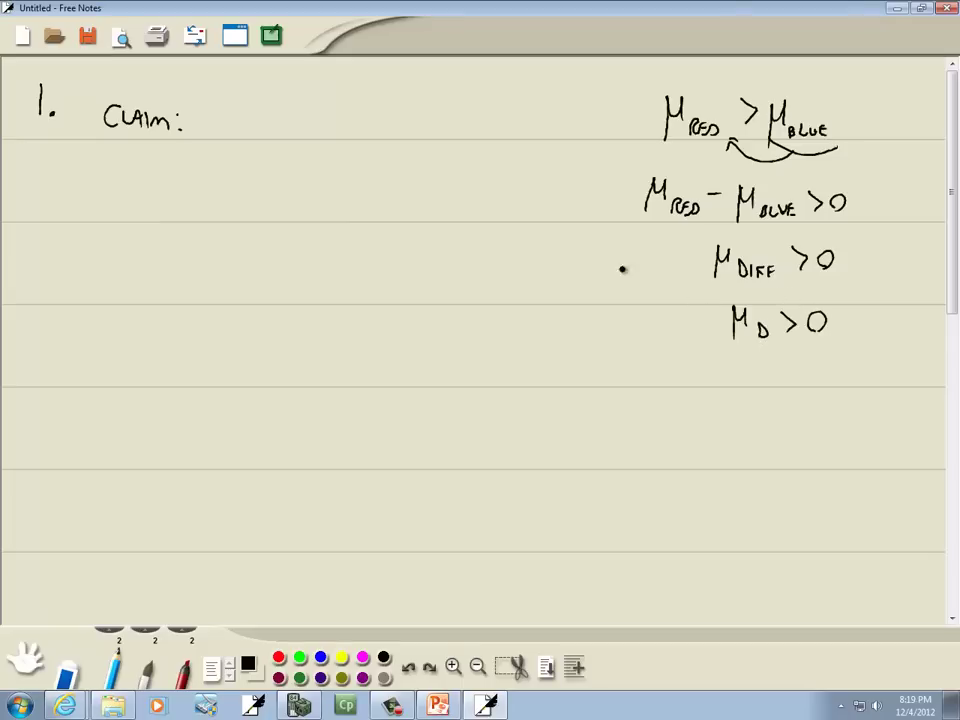
mouse_move(211, 107)
left_mouse_down()
mouse_move(211, 148)
mouse_move(232, 108)
mouse_move(241, 141)
mouse_move(266, 129)
mouse_move(294, 134)
mouse_move(303, 113)
left_mouse_up()
- Draw vertical and horizontal lines boxing off the derivation
key("alt+Tab")
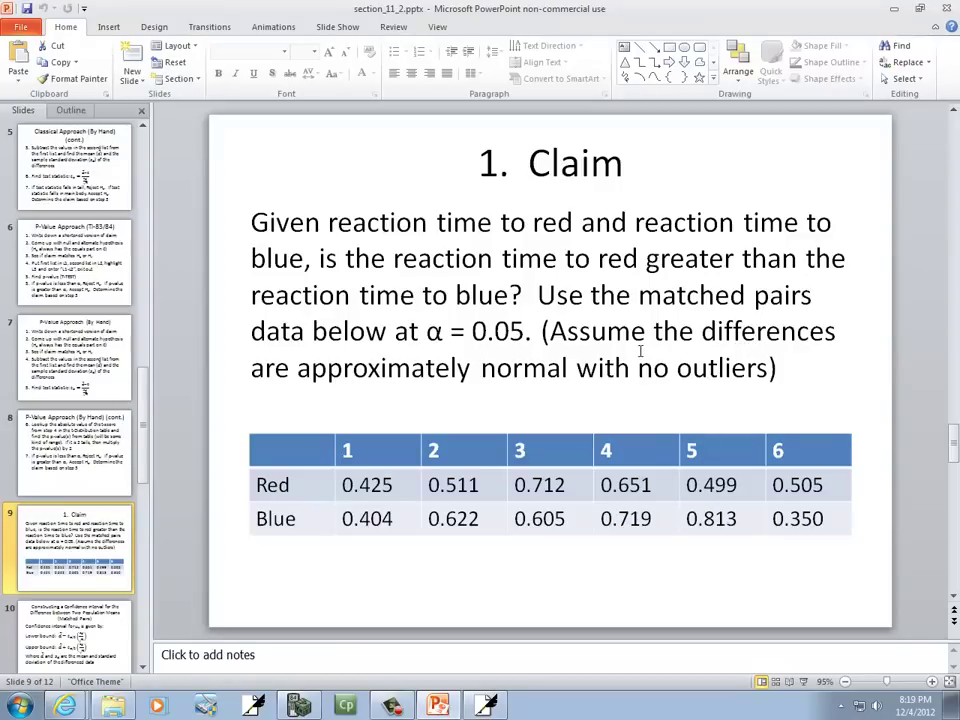
key("alt+Tab")
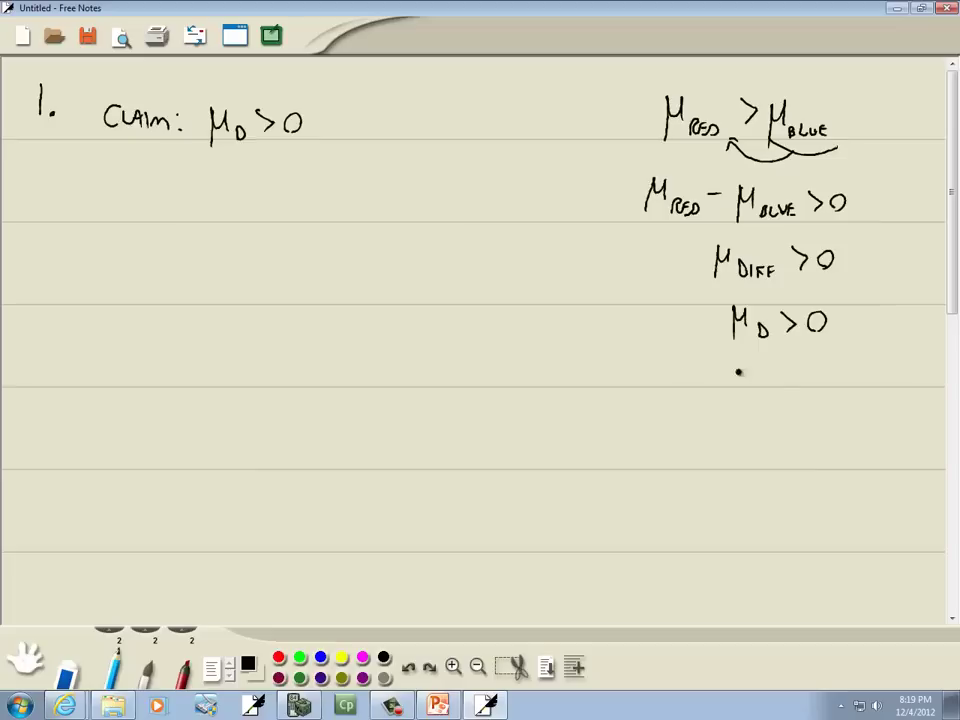
mouse_move(628, 86)
left_mouse_down()
mouse_move(658, 342)
mouse_move(885, 352)
left_mouse_up()
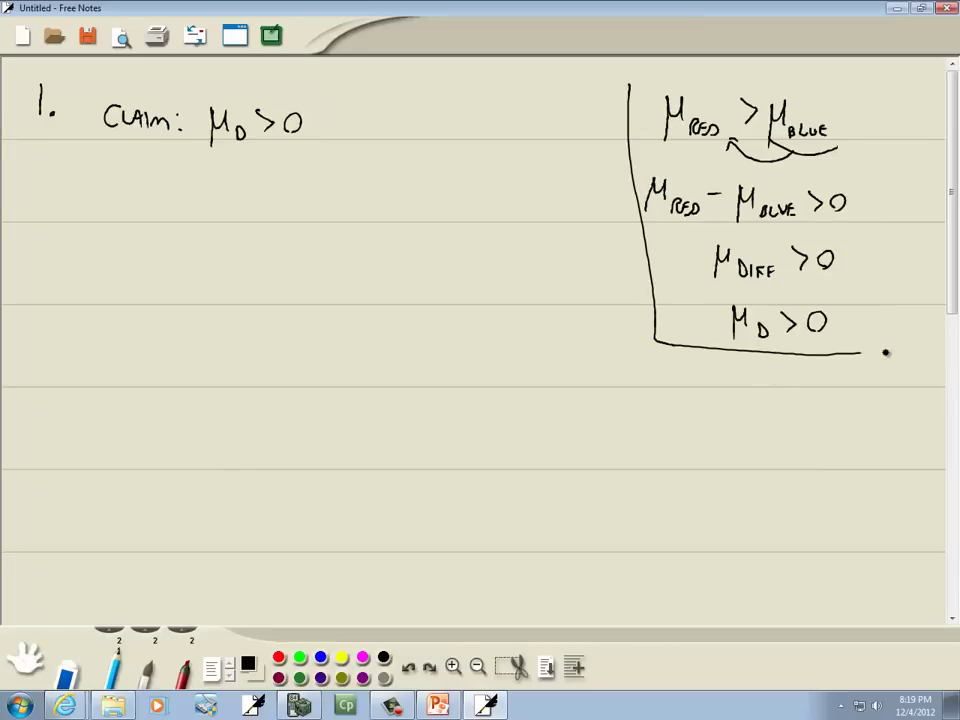
left_click_drag(736, 389, 769, 373)
- Write n = 6 and α = .05 below the derivation
left_click_drag(758, 383, 770, 382)
key("alt+Tab")
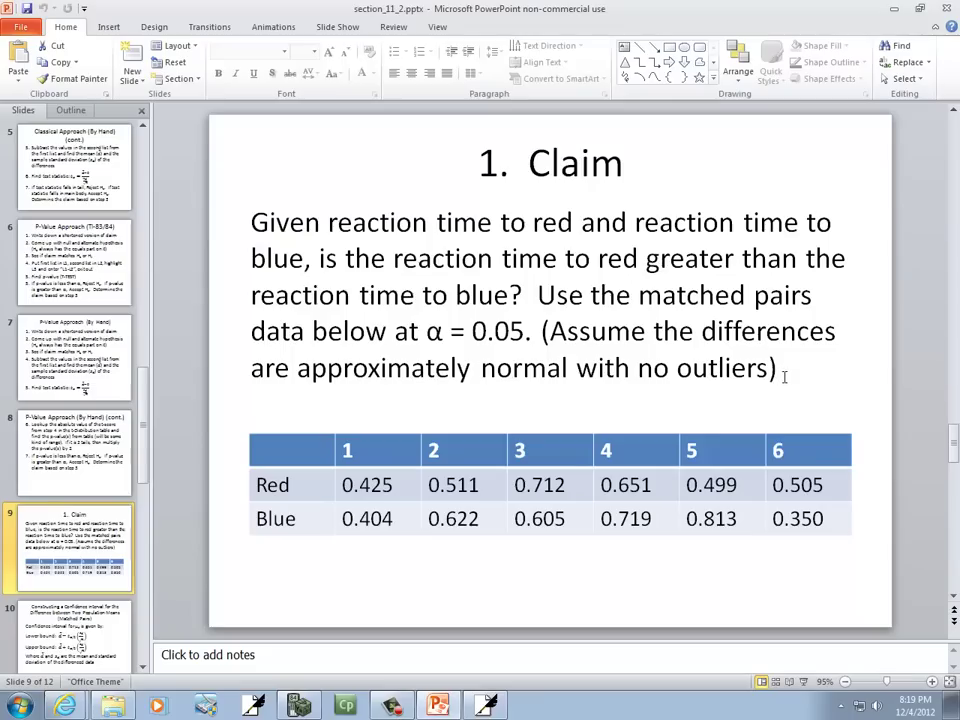
key("alt+Tab")
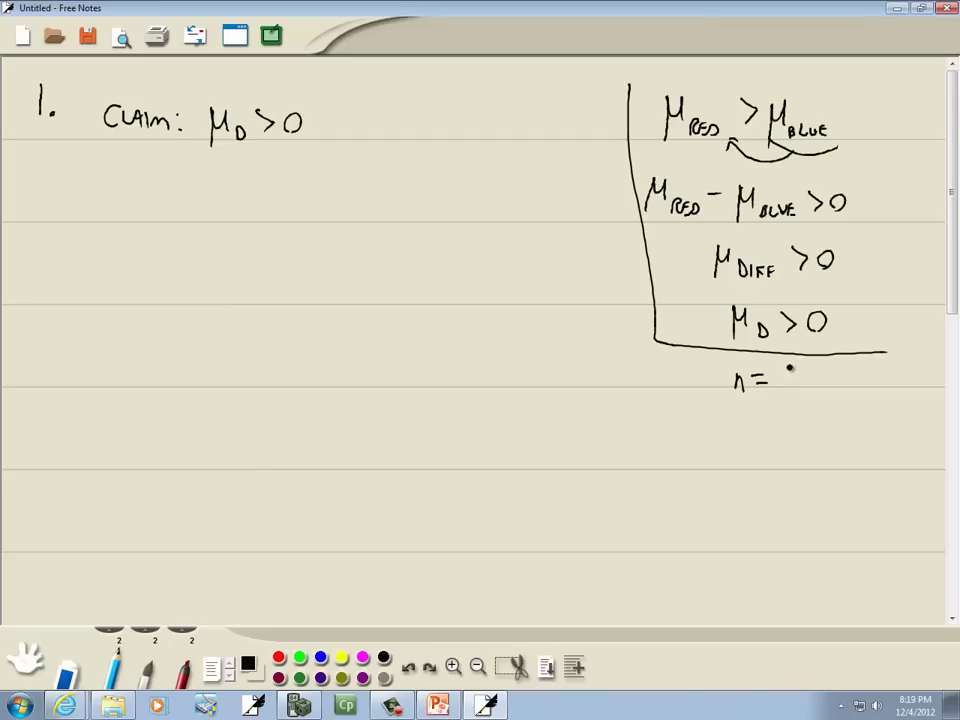
left_click_drag(793, 366, 789, 382)
key("alt+Tab")
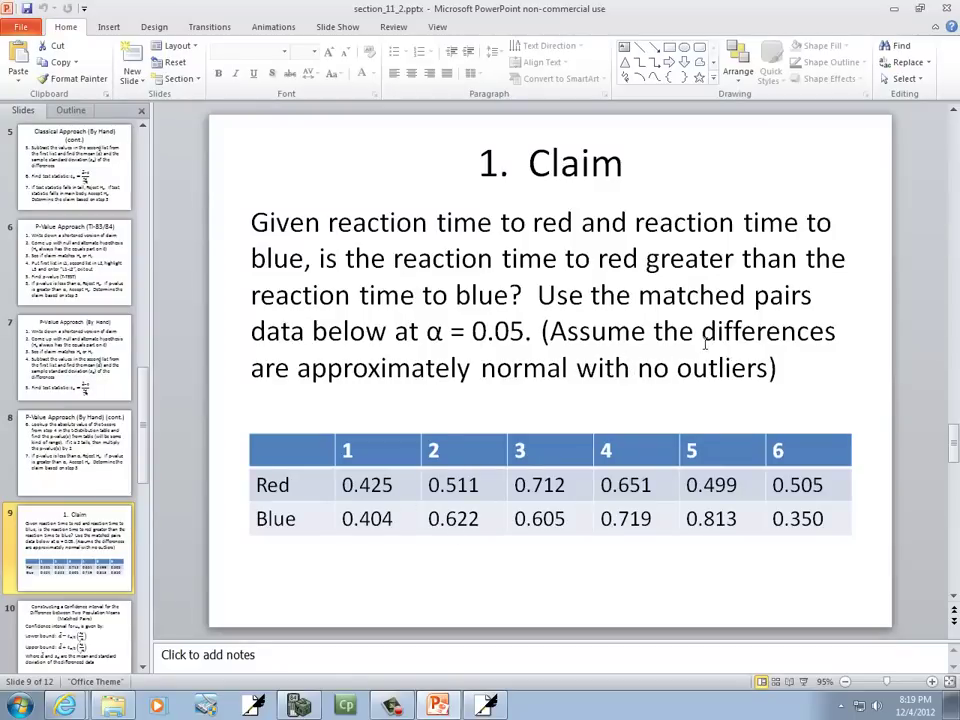
key("alt+Tab")
mouse_move(748, 412)
left_mouse_down()
mouse_move(752, 428)
mouse_move(774, 417)
left_mouse_up()
left_click_drag(762, 426, 799, 416)
left_click_drag(815, 414, 806, 428)
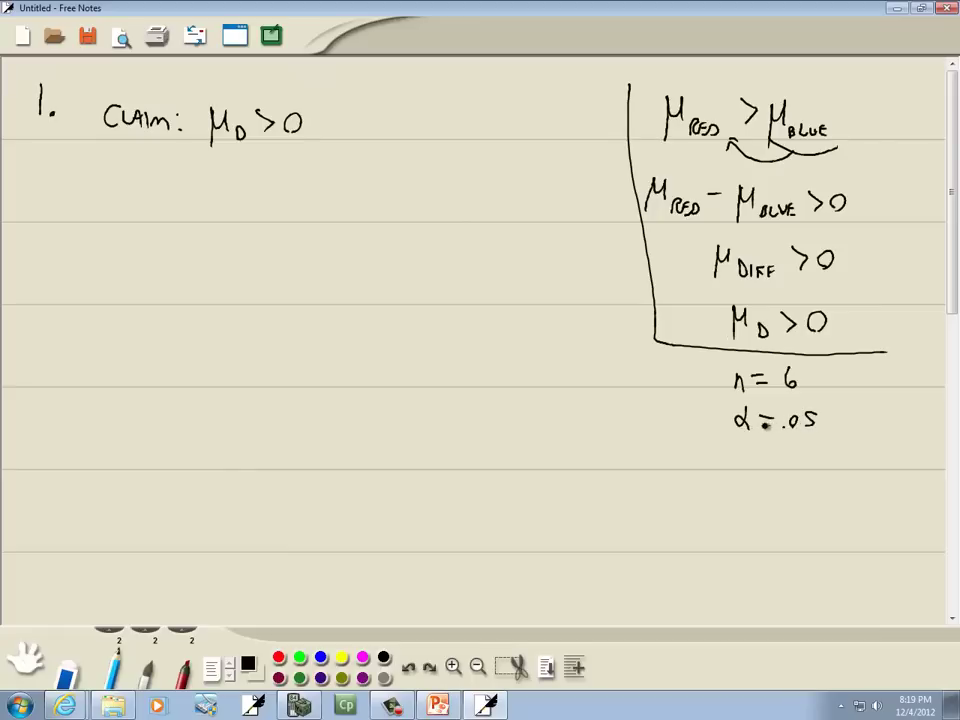
- Write the Ho: label under the claim to start the hypotheses
key("alt+Tab")
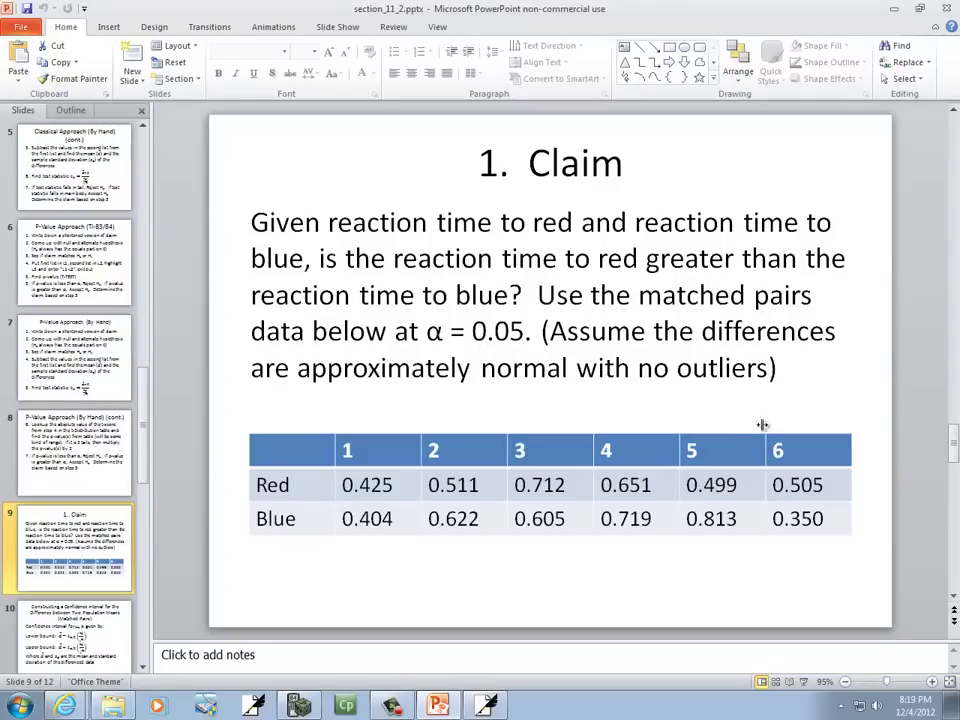
key("alt+Tab")
mouse_move(141, 165)
left_mouse_down()
mouse_move(141, 192)
mouse_move(155, 192)
left_mouse_up()
left_click_drag(141, 179, 155, 178)
left_click_drag(163, 183, 145, 238)
left_click(171, 186)
left_click(171, 171)
- Write the H1: label below Ho:
left_click_drag(158, 212, 158, 238)
left_click_drag(145, 226, 168, 237)
left_click(178, 223)
left_click(178, 233)
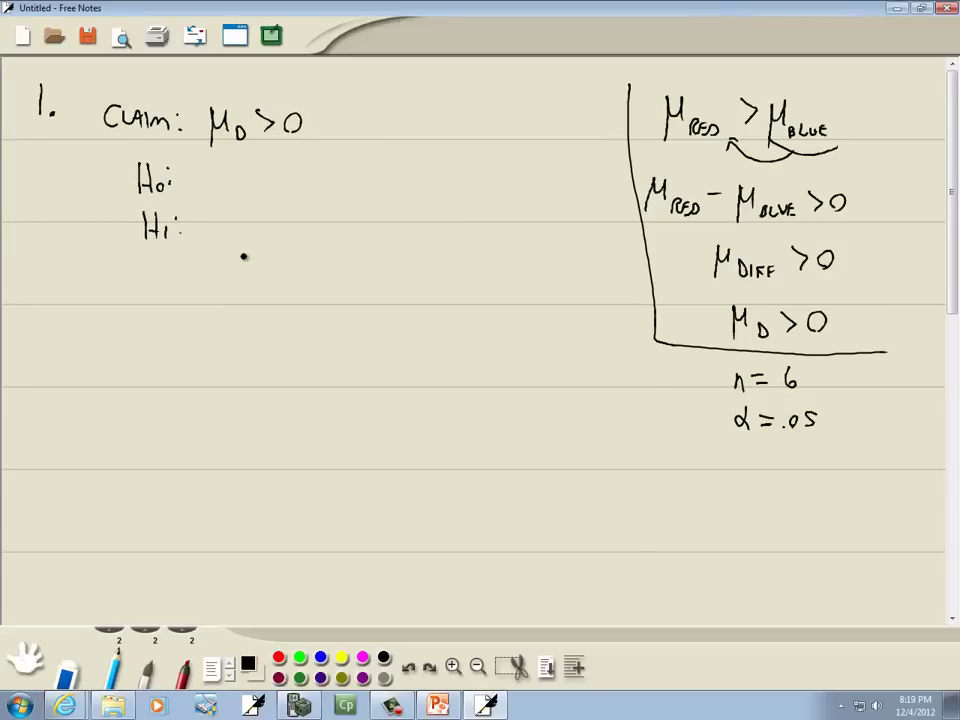
- Review the Classical Approach (TI-83/84) slide, then return to the handwritten notes
key("alt+Tab")
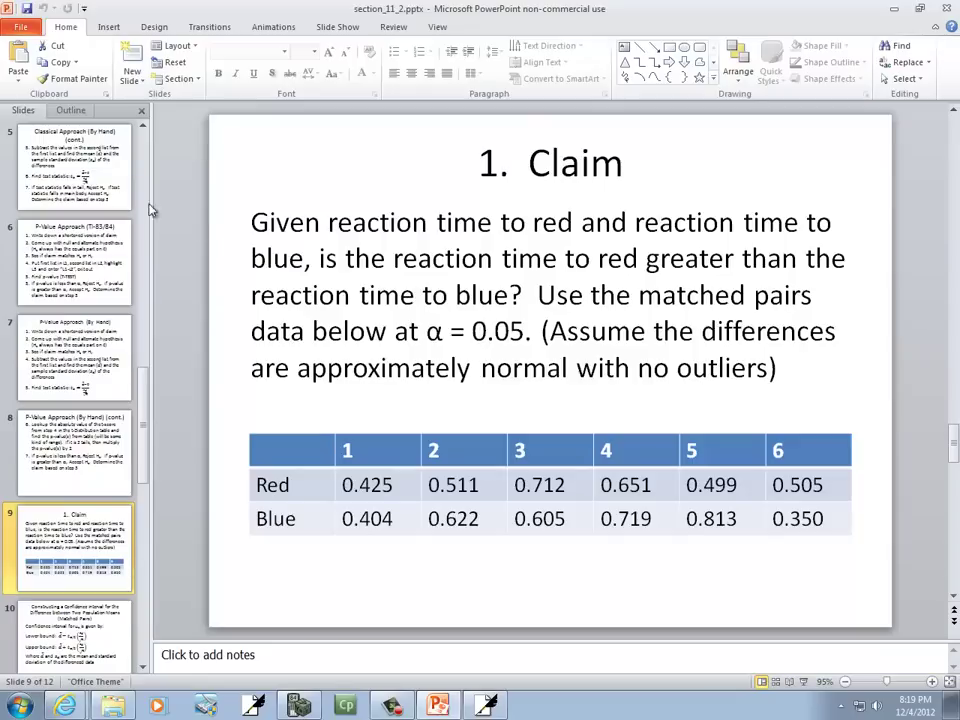
scroll(142, 152, "up", 5)
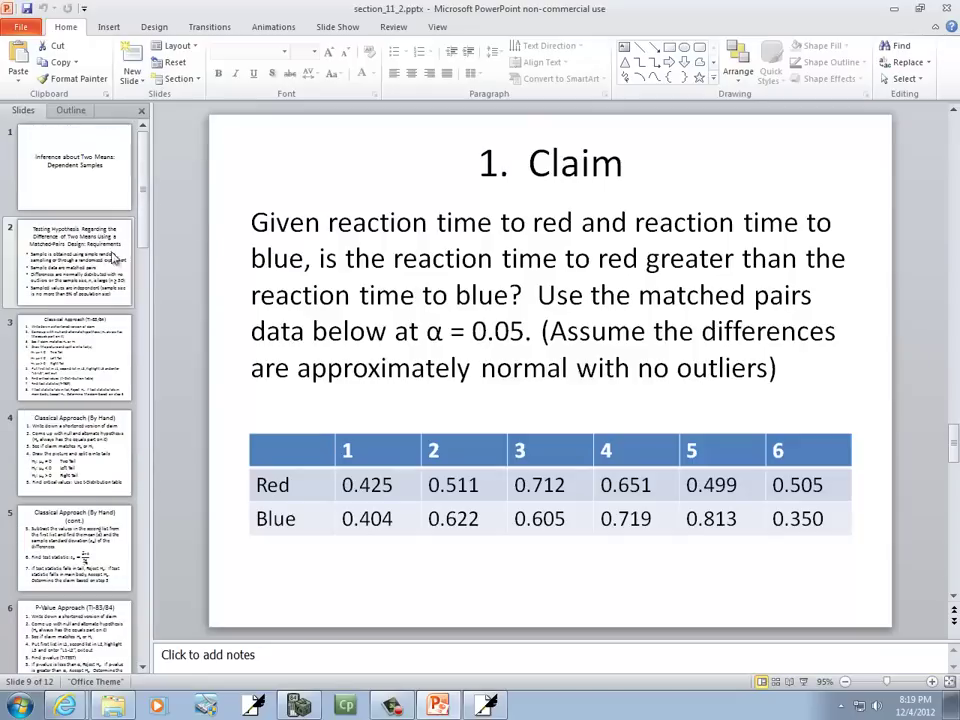
left_click(75, 345)
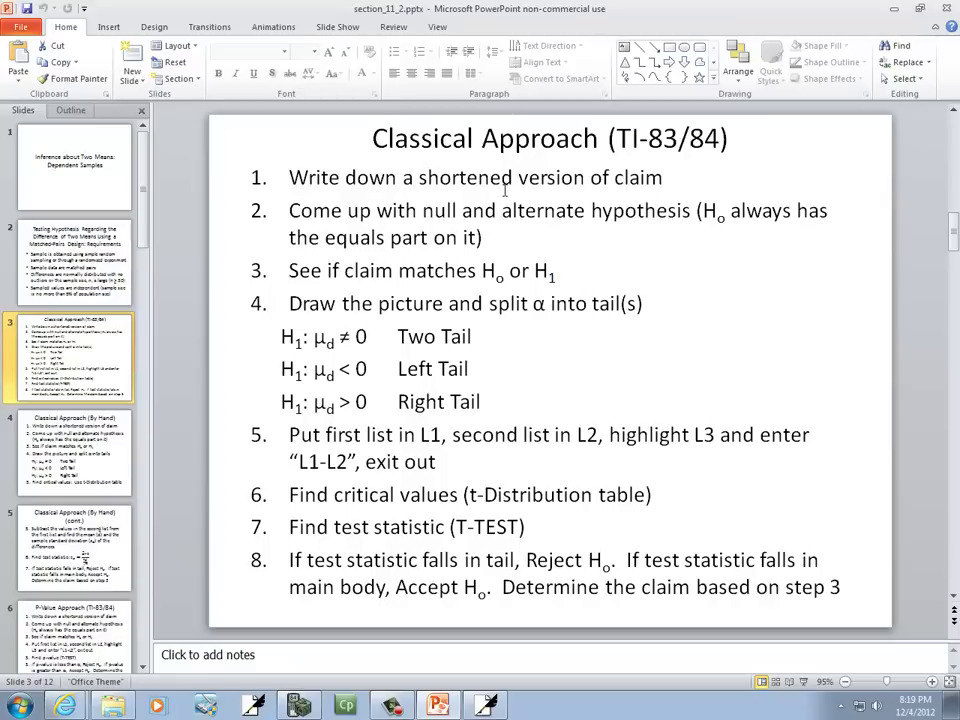
key("alt+Tab")
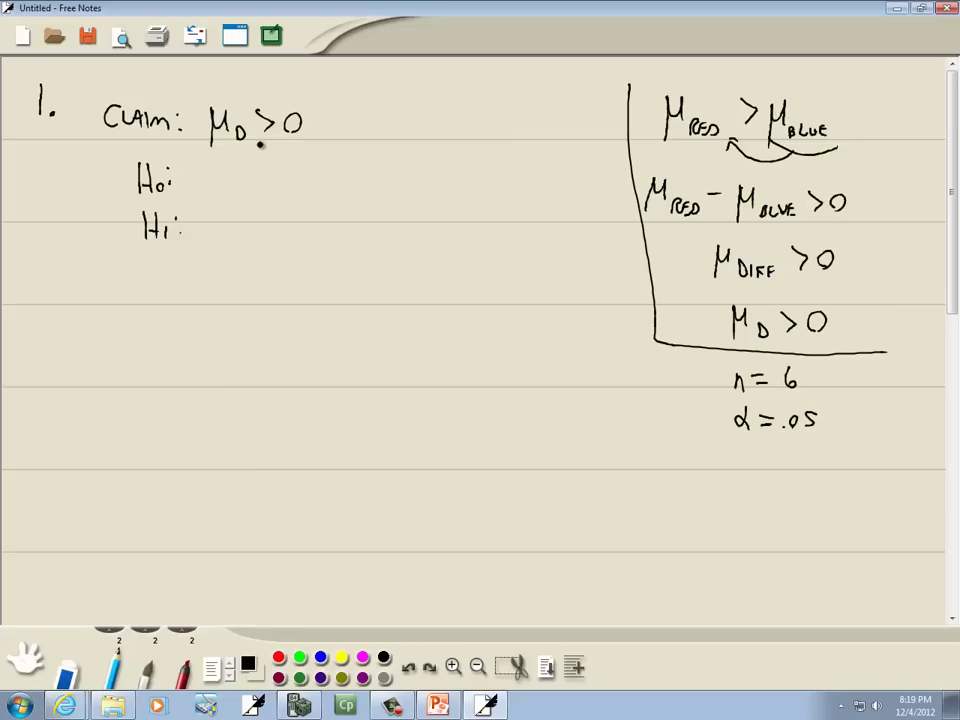
key("alt+Tab")
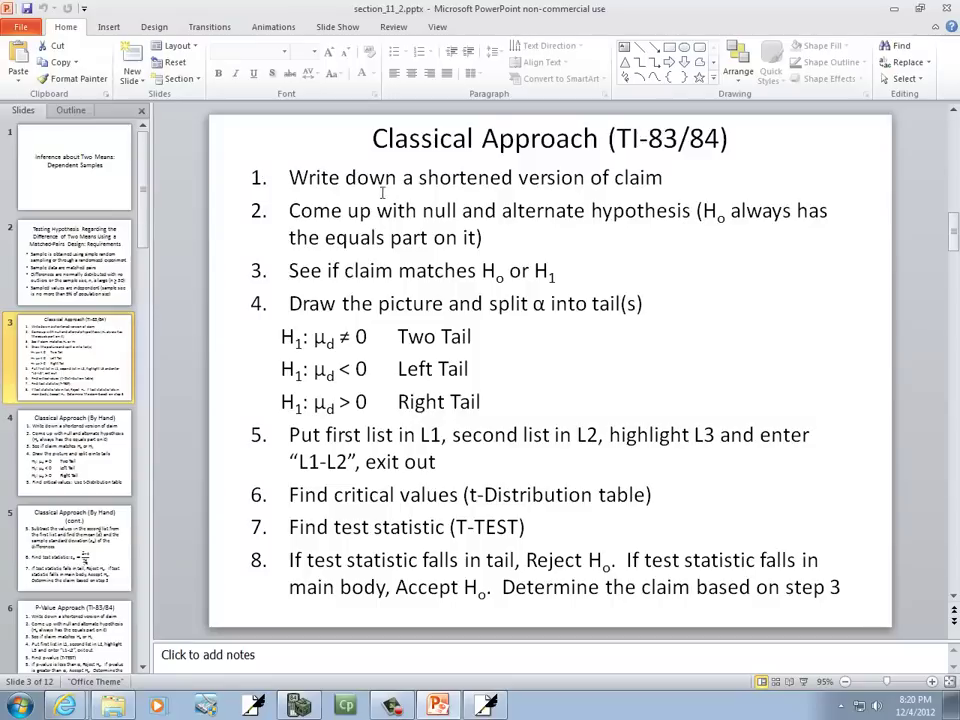
key("alt+Tab")
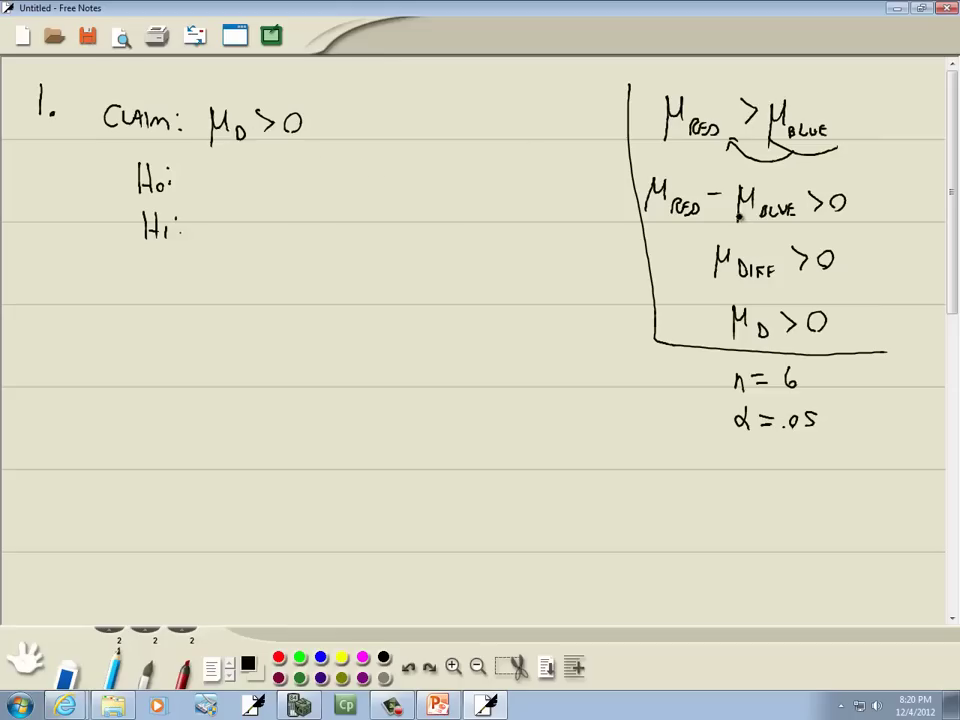
- Mark μRED and μBLUE with circled red 1 and 2, then return to black ink
left_click(278, 660)
mouse_move(695, 72)
left_mouse_down()
mouse_move(697, 88)
mouse_move(699, 68)
left_mouse_up()
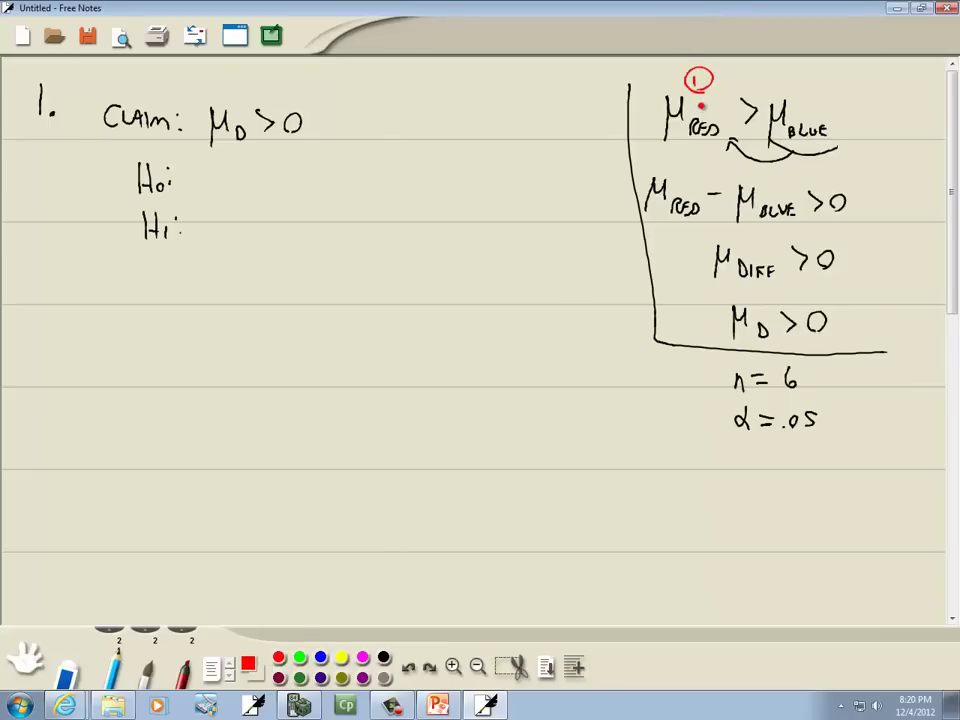
left_click_drag(796, 80, 812, 96)
mouse_move(801, 74)
left_mouse_down()
mouse_move(814, 77)
mouse_move(812, 90)
left_mouse_up()
left_click(384, 658)
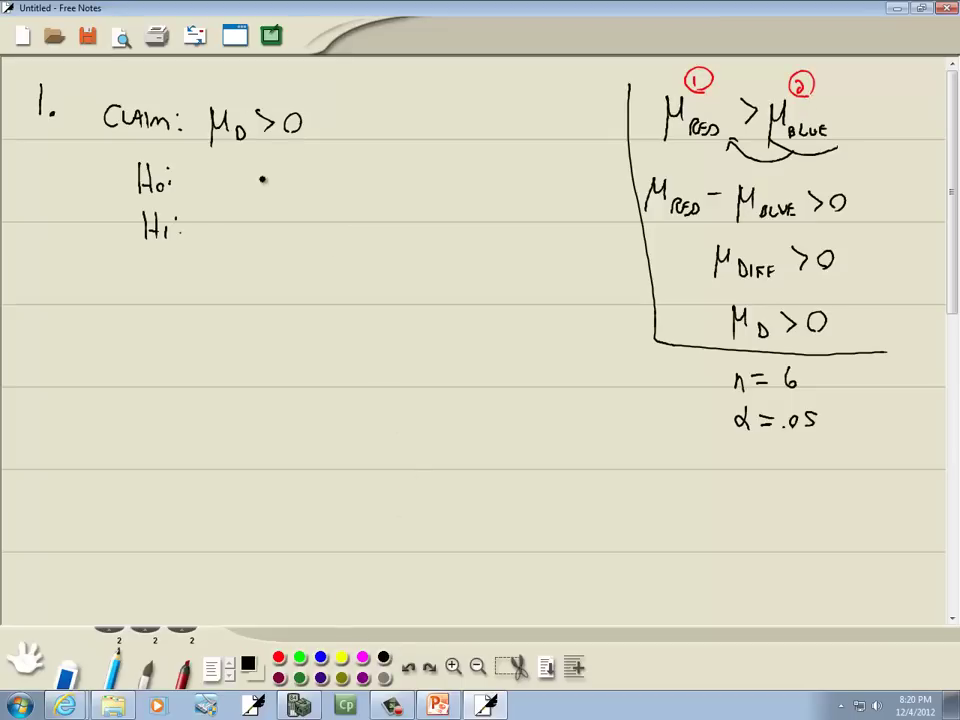
- Write H1: μD > 0 bracketed to the claim, and H0: μD ≤ 0
key("alt+Tab")
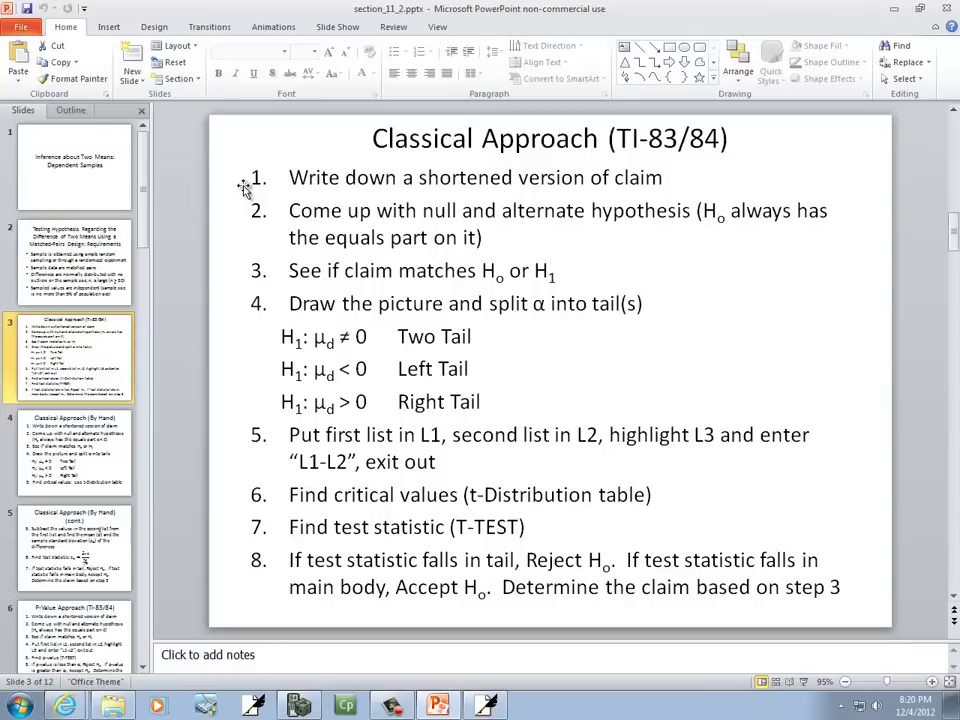
key("alt+Tab")
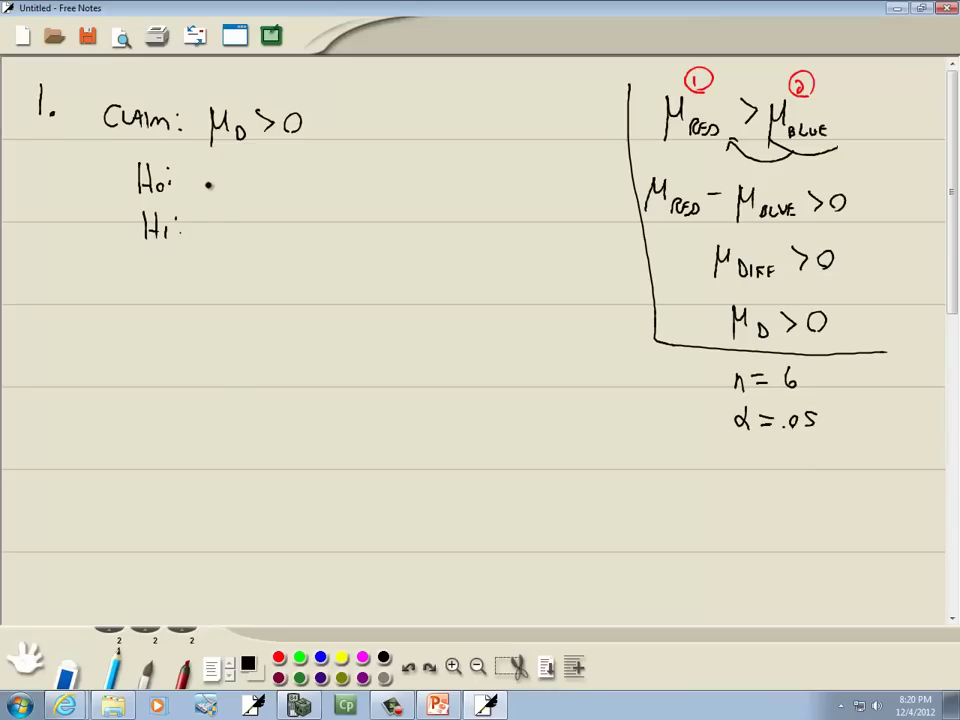
mouse_move(204, 221)
left_mouse_down()
mouse_move(224, 249)
mouse_move(237, 238)
mouse_move(226, 233)
mouse_move(252, 227)
mouse_move(259, 246)
mouse_move(284, 224)
left_mouse_up()
mouse_move(126, 140)
left_mouse_down()
mouse_move(101, 187)
mouse_move(130, 226)
left_mouse_up()
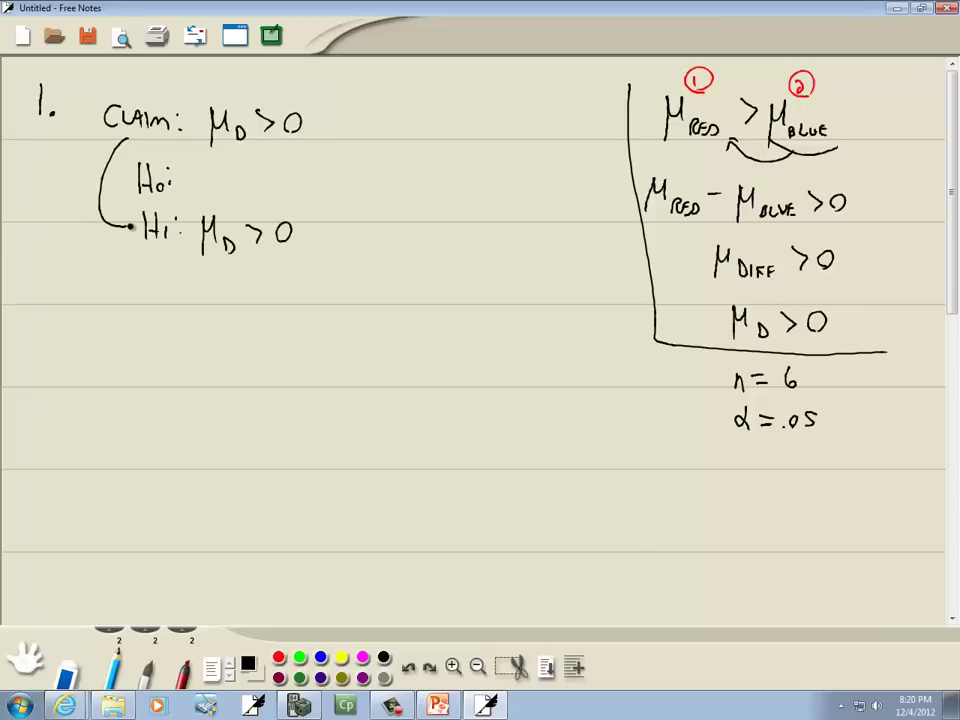
mouse_move(194, 167)
left_mouse_down()
mouse_move(194, 190)
mouse_move(211, 183)
mouse_move(217, 199)
left_mouse_up()
mouse_move(262, 163)
left_mouse_down()
mouse_move(263, 189)
mouse_move(286, 165)
left_mouse_up()
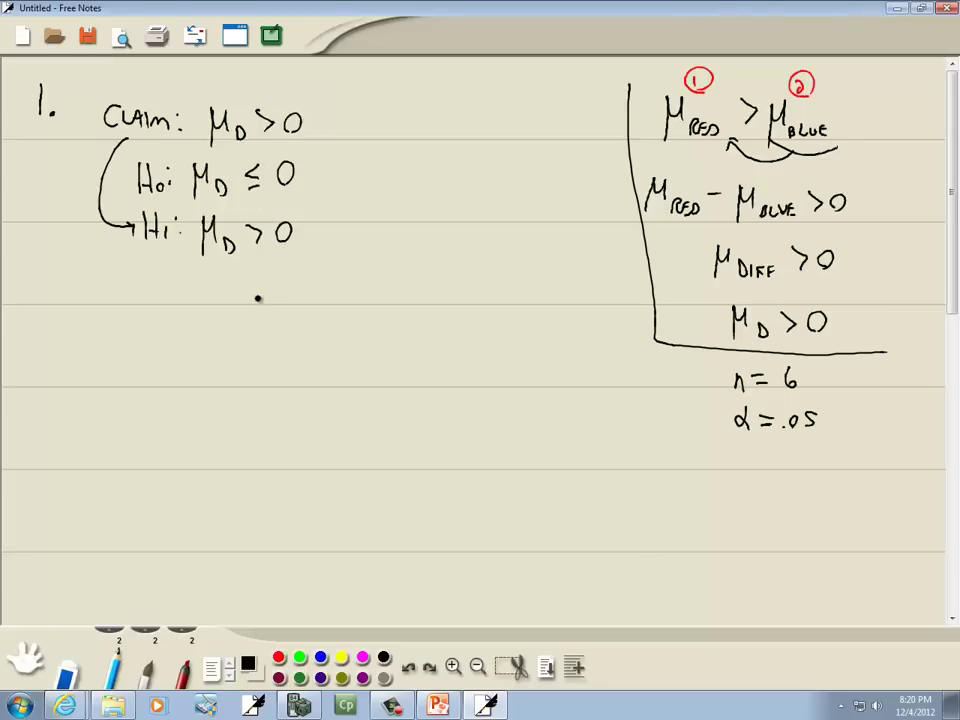
key("alt+Tab")
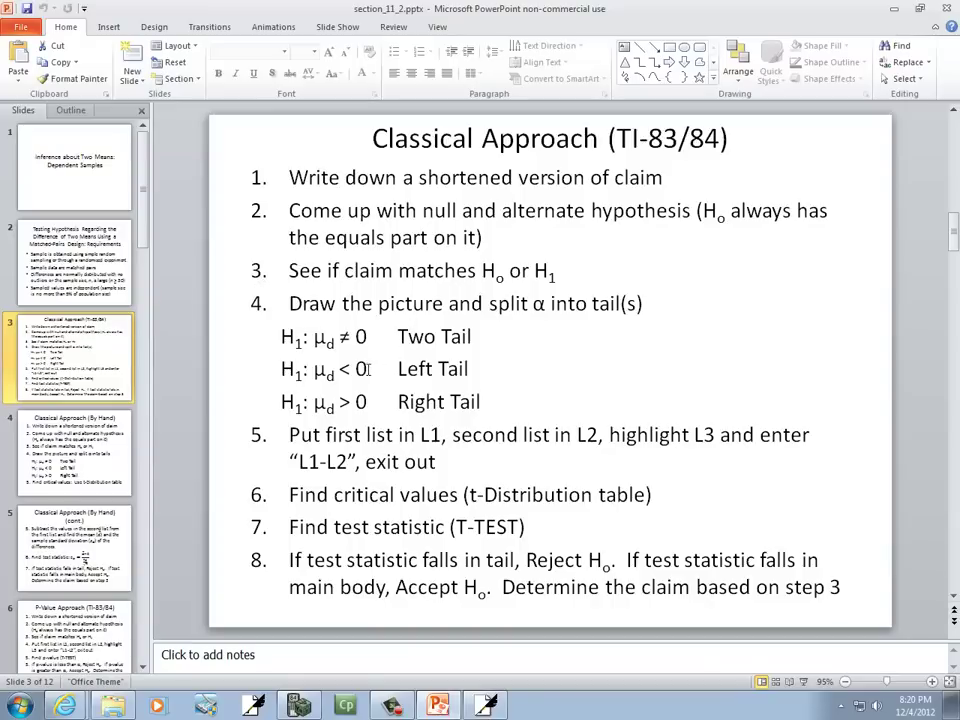
- Draw a bell curve with a right-side cutoff line and a horizontal axis
key("alt+Tab")
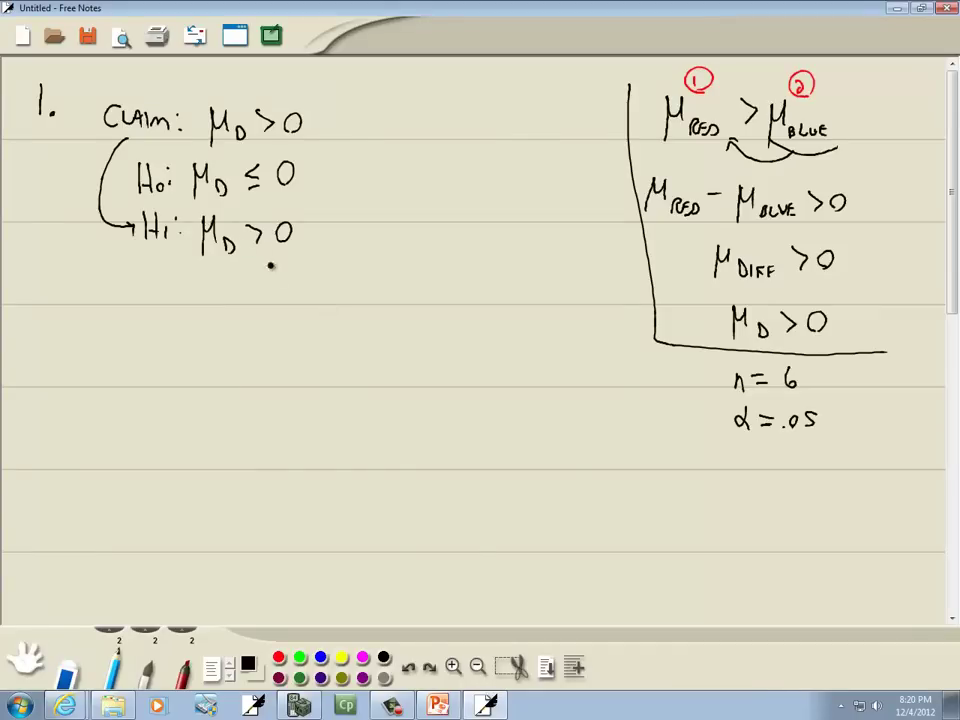
key("alt+Tab")
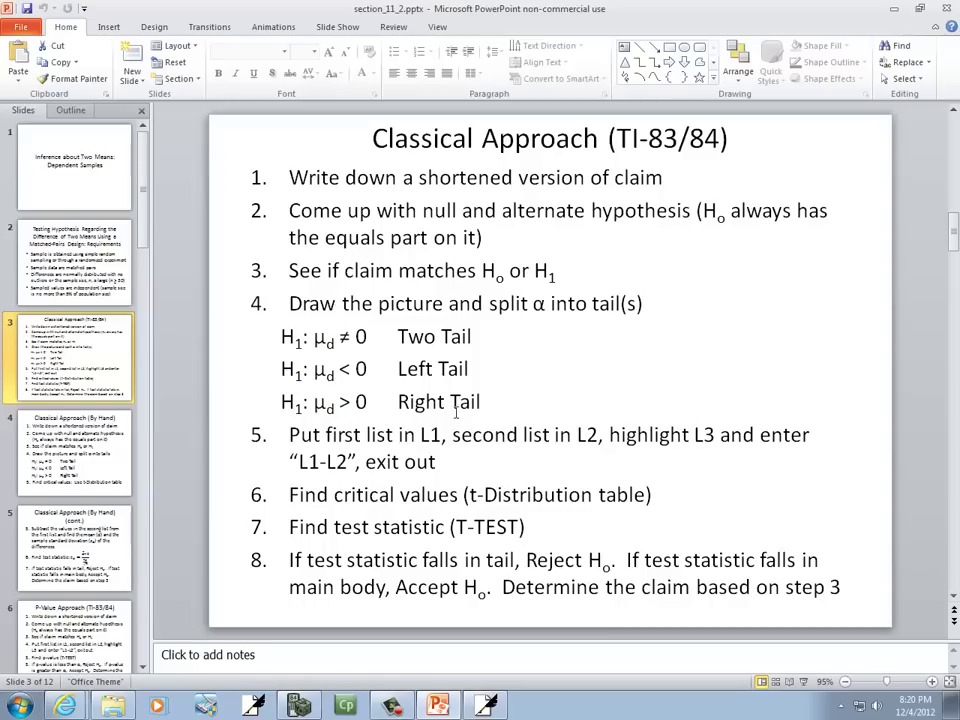
key("alt+Tab")
mouse_move(108, 353)
left_mouse_down()
mouse_move(137, 324)
mouse_move(228, 288)
mouse_move(305, 304)
mouse_move(338, 364)
left_mouse_up()
left_click_drag(266, 289, 268, 377)
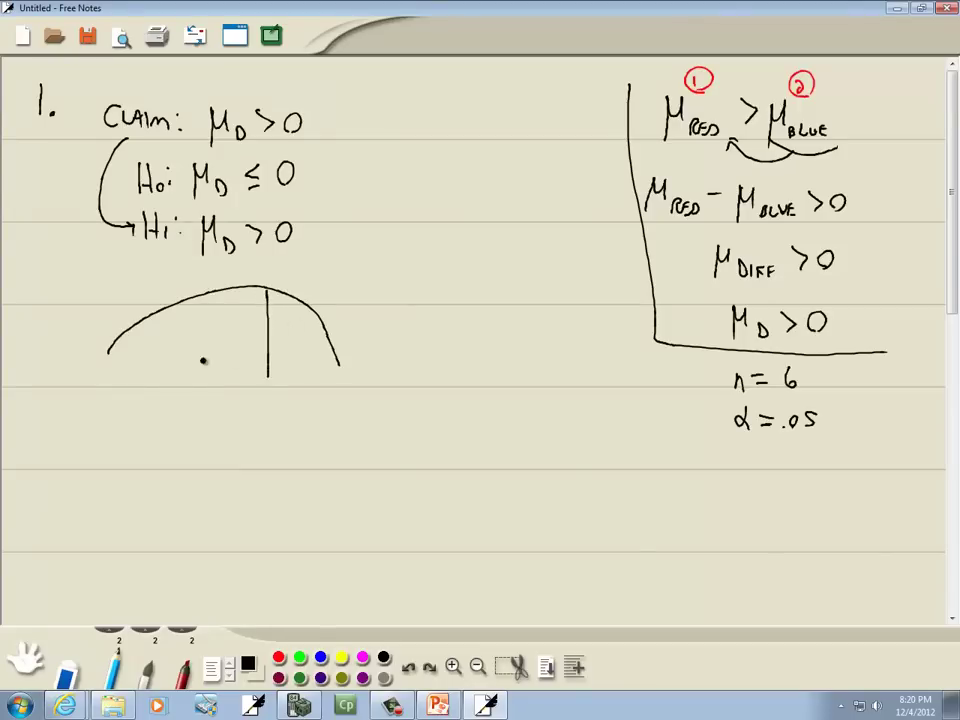
left_click_drag(104, 369, 350, 367)
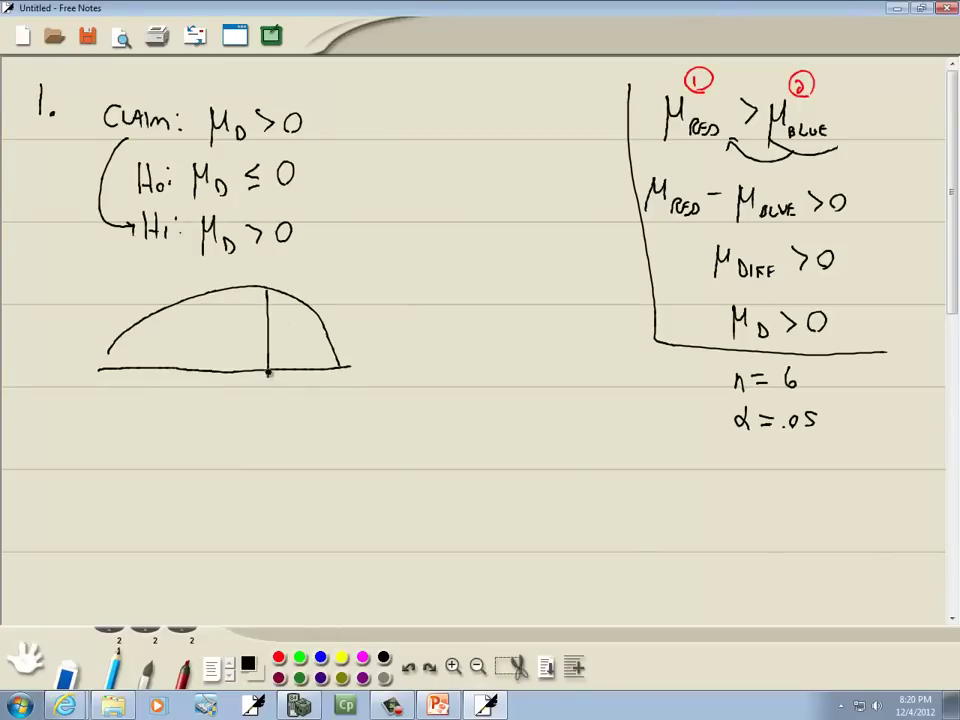
- Label the cutoff arrow C.V., the right tail .05 and the body .95
mouse_move(268, 372)
left_mouse_down()
mouse_move(259, 420)
mouse_move(283, 411)
left_mouse_up()
left_click(266, 418)
left_click_drag(291, 342, 295, 337)
left_click_drag(306, 333, 302, 341)
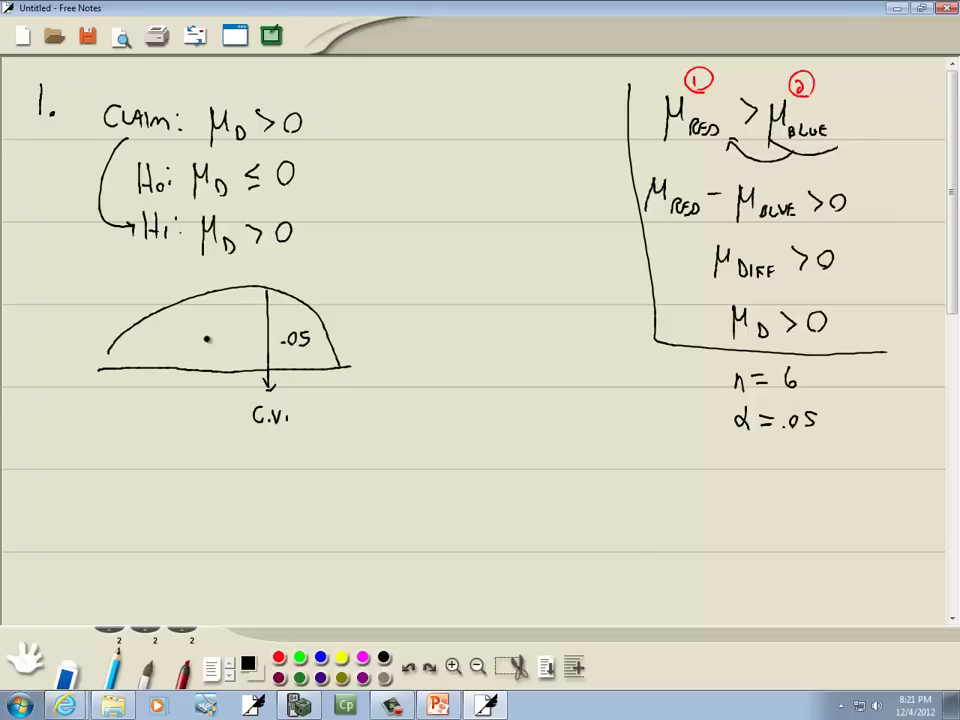
mouse_move(201, 341)
left_mouse_down()
mouse_move(210, 334)
mouse_move(212, 348)
left_mouse_up()
left_click_drag(228, 333, 217, 346)
key("alt+Tab")
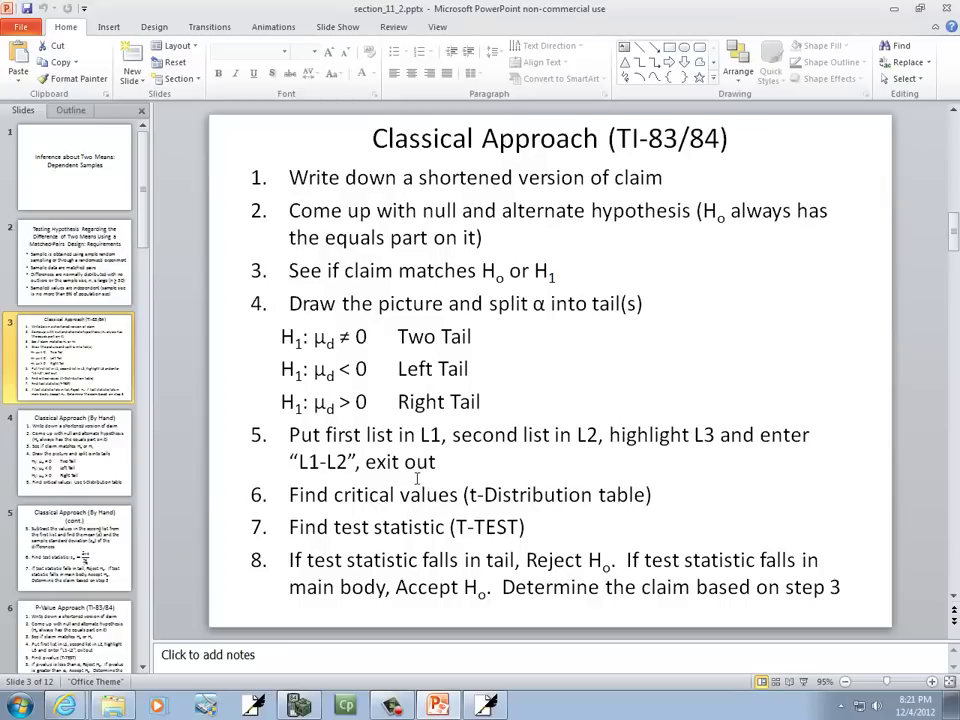
- Return to PowerPoint's slide 9 showing the red and blue reaction-time table
key("alt+Tab")
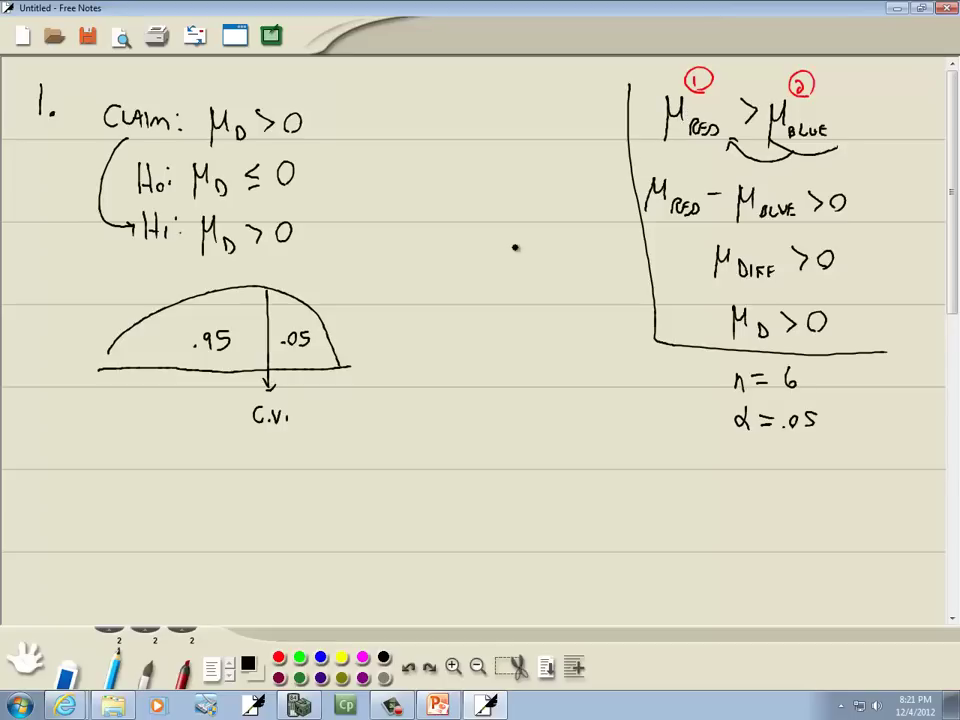
key("alt+Tab")
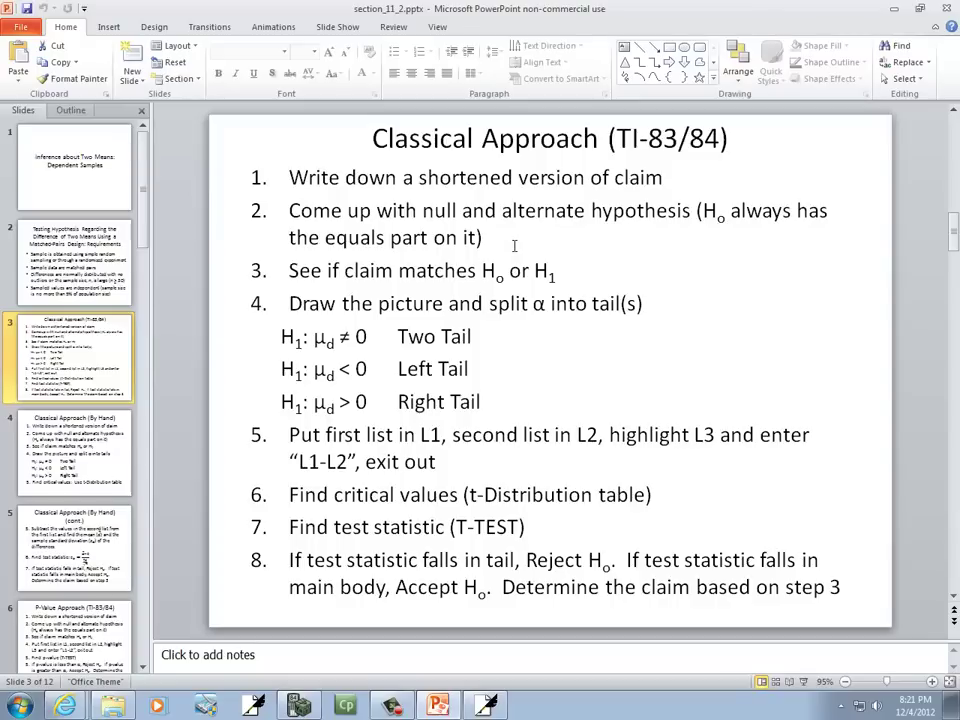
left_click(143, 633)
- With slide 9 open, clear list L1 in TI-SmartView's STAT list editor
left_click(75, 545)
key("alt+Tab")
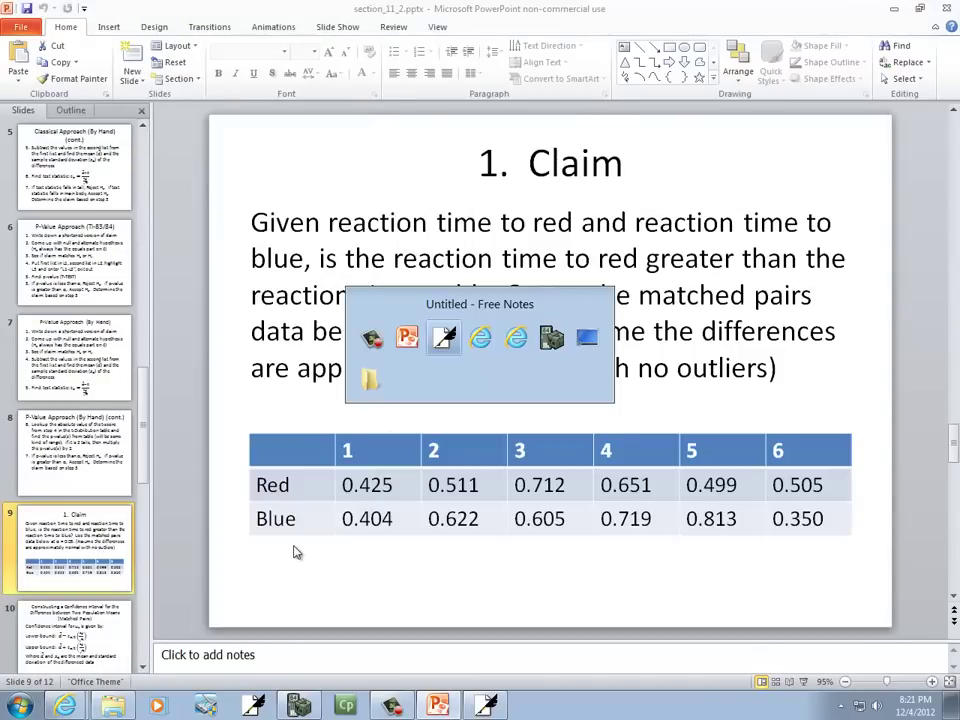
key("alt+Tab")
key("alt+Tab")
key("alt+Tab")
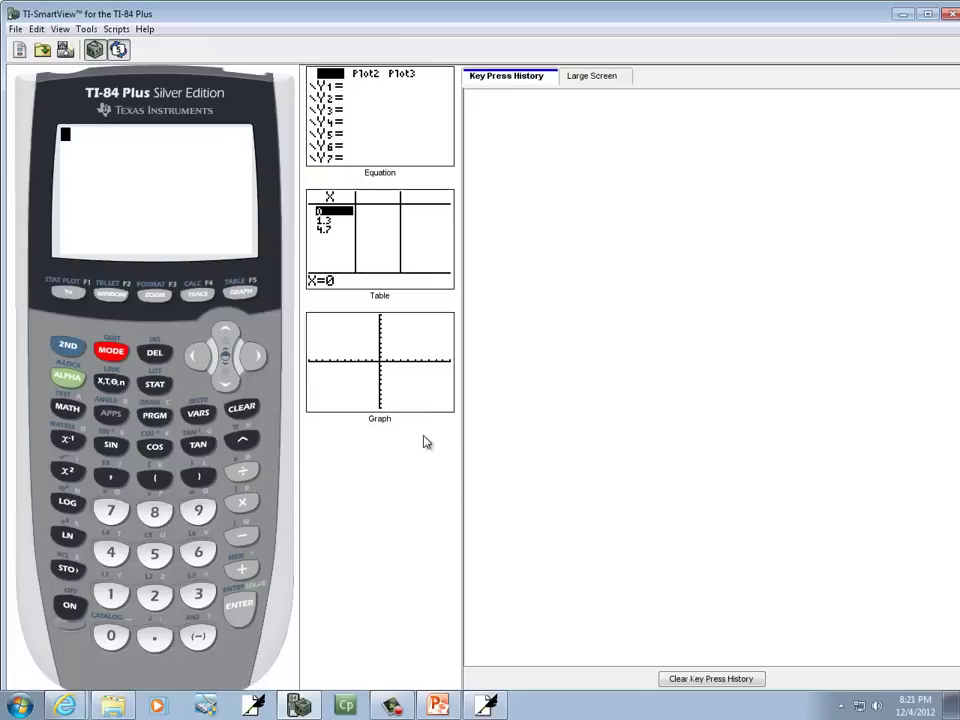
left_click(156, 385)
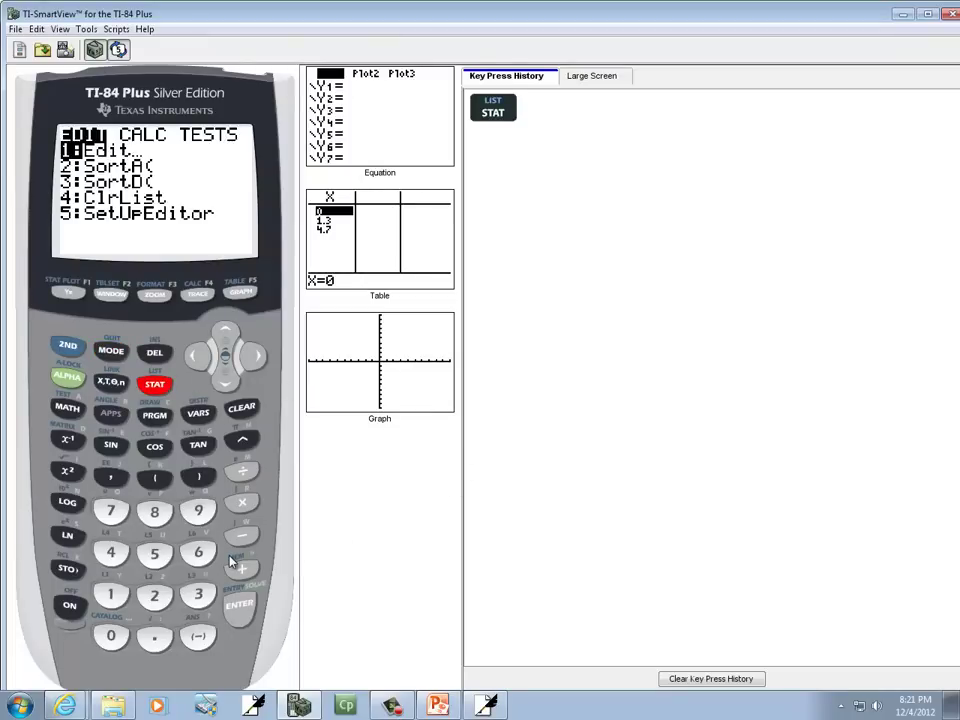
left_click(239, 605)
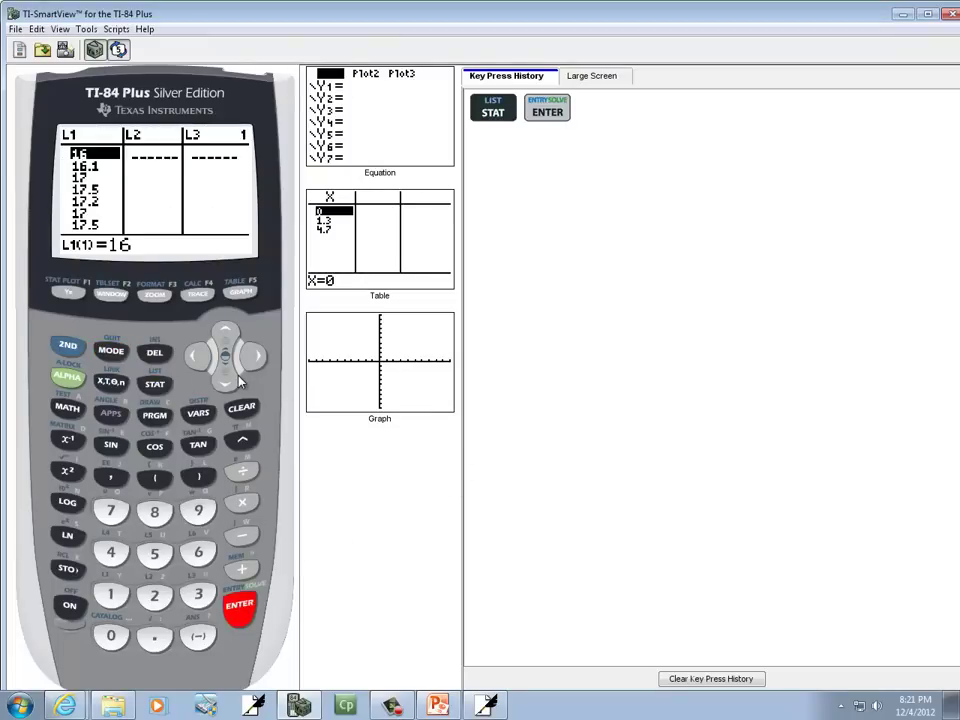
left_click(227, 332)
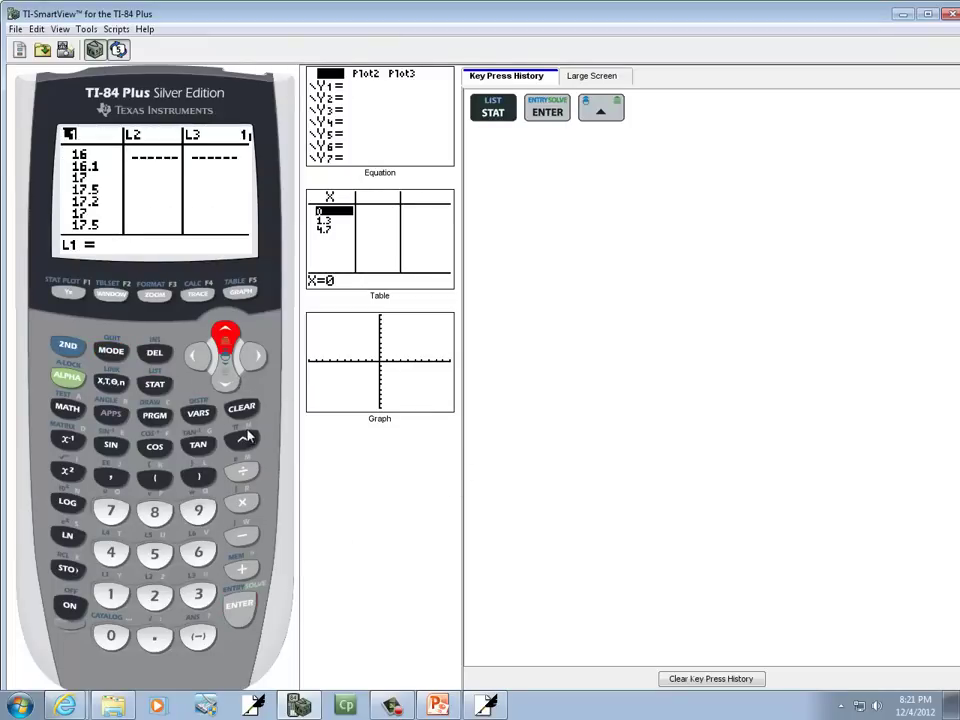
left_click(241, 407)
left_click(239, 605)
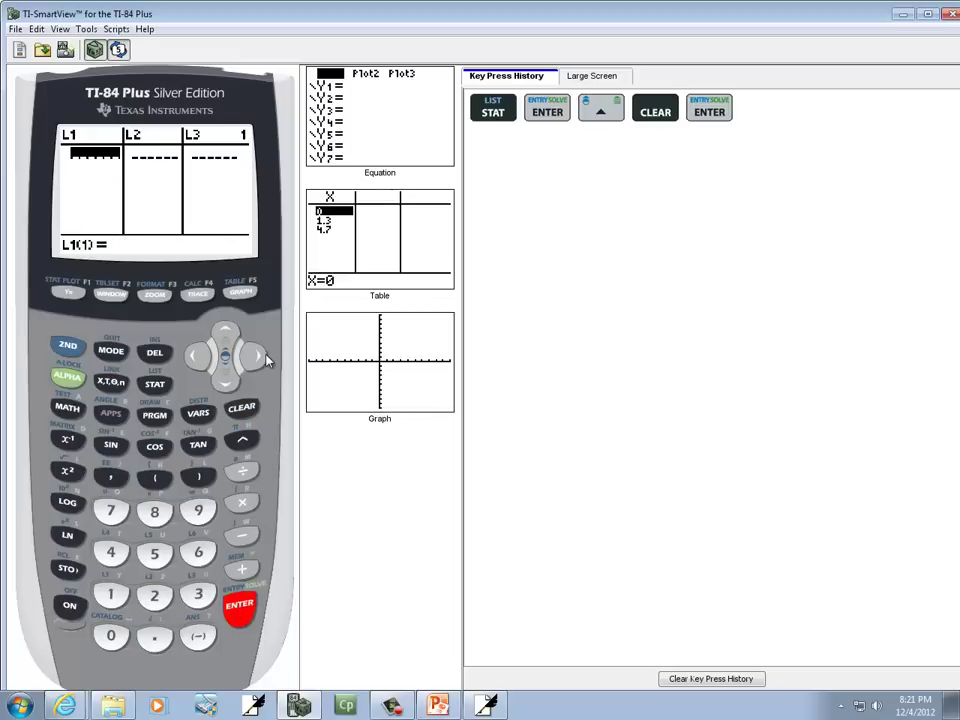
key("alt+Tab")
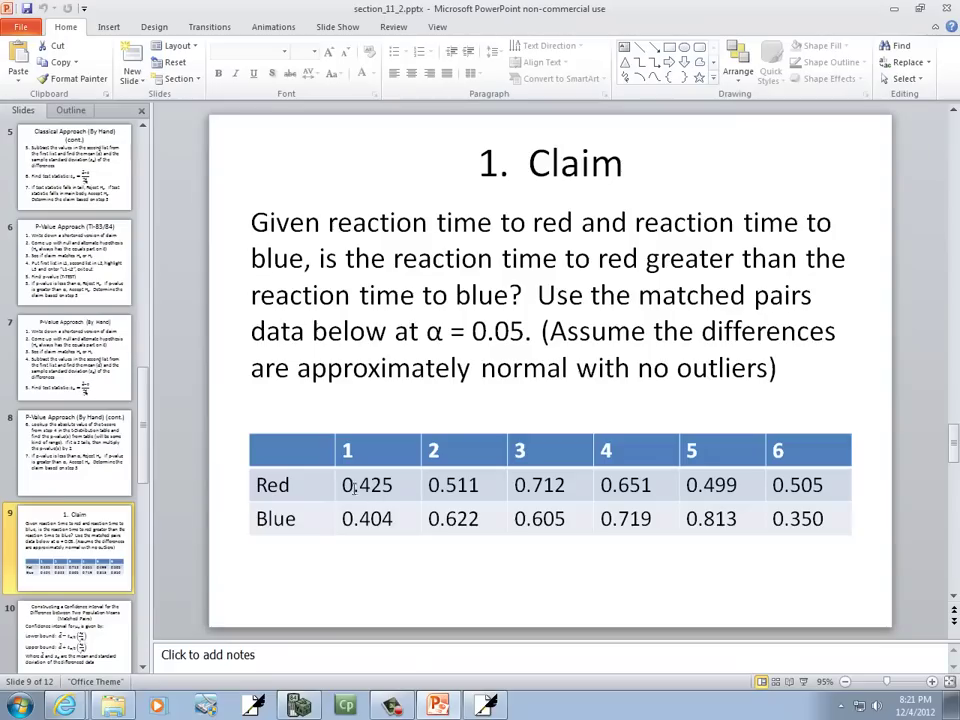
key("alt+Tab")
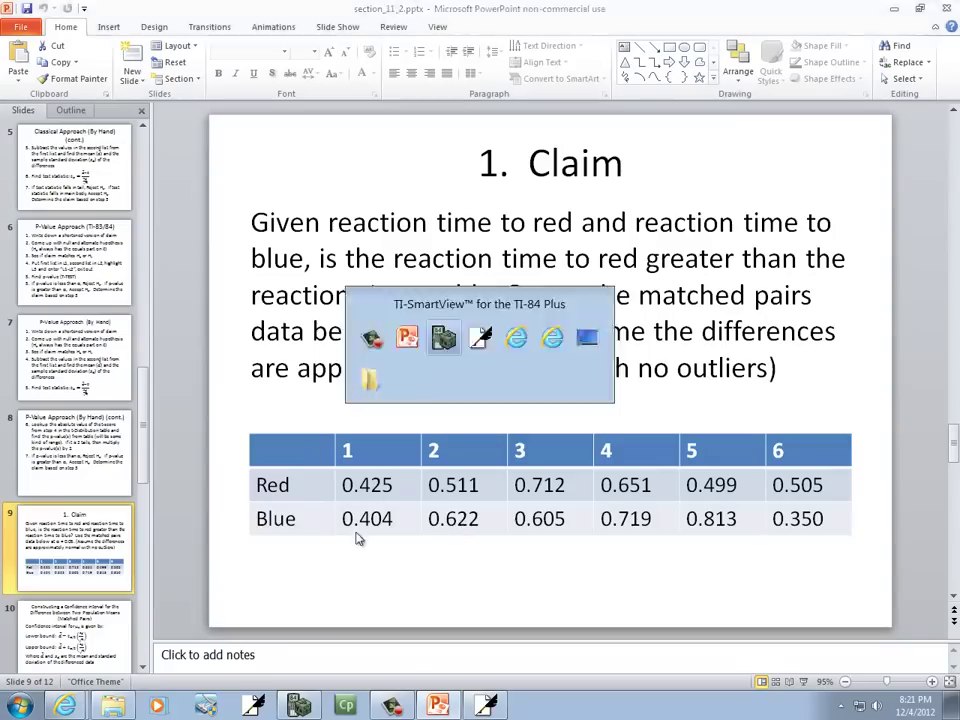
- Enter the first three red times .425, .511 and .712 into L1
left_click(155, 637)
left_click(111, 553)
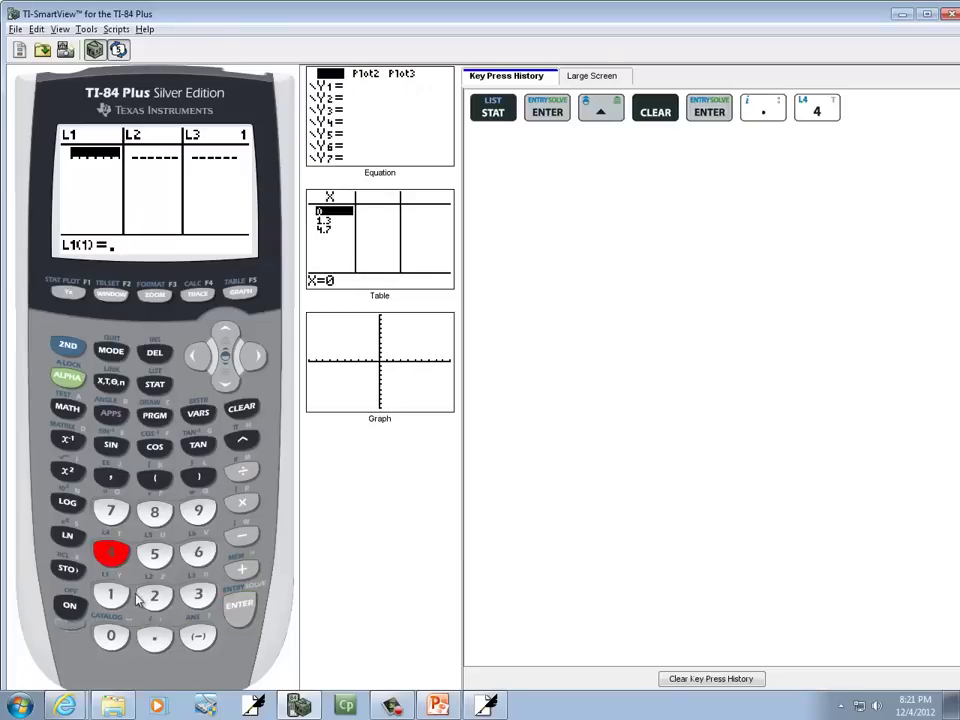
left_click(154, 595)
left_click(154, 553)
left_click(236, 606)
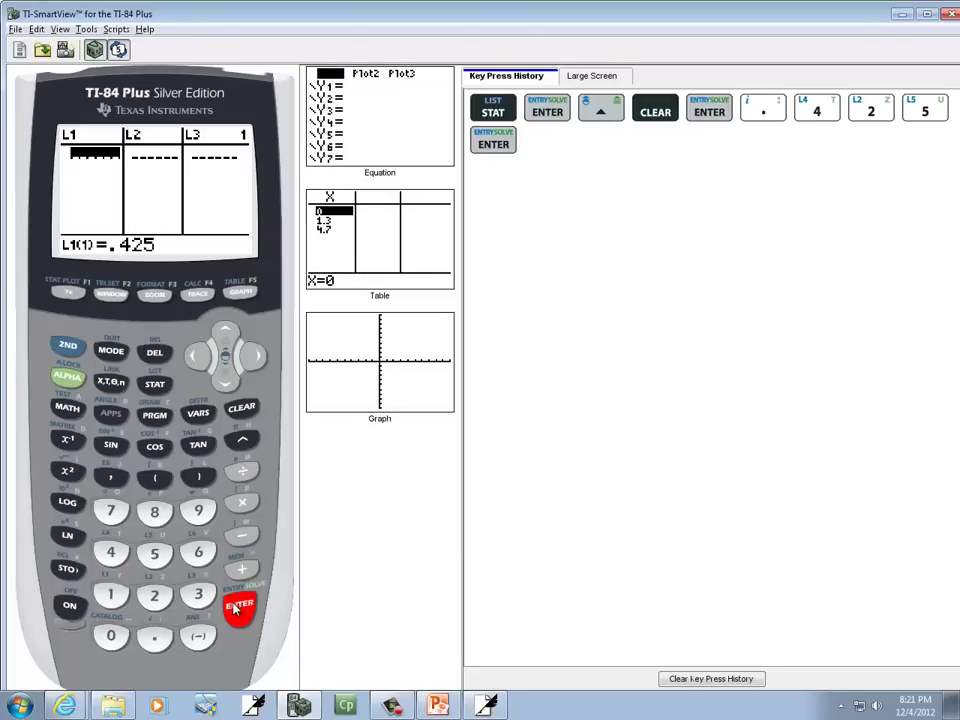
key("alt+Tab")
key("alt+Tab")
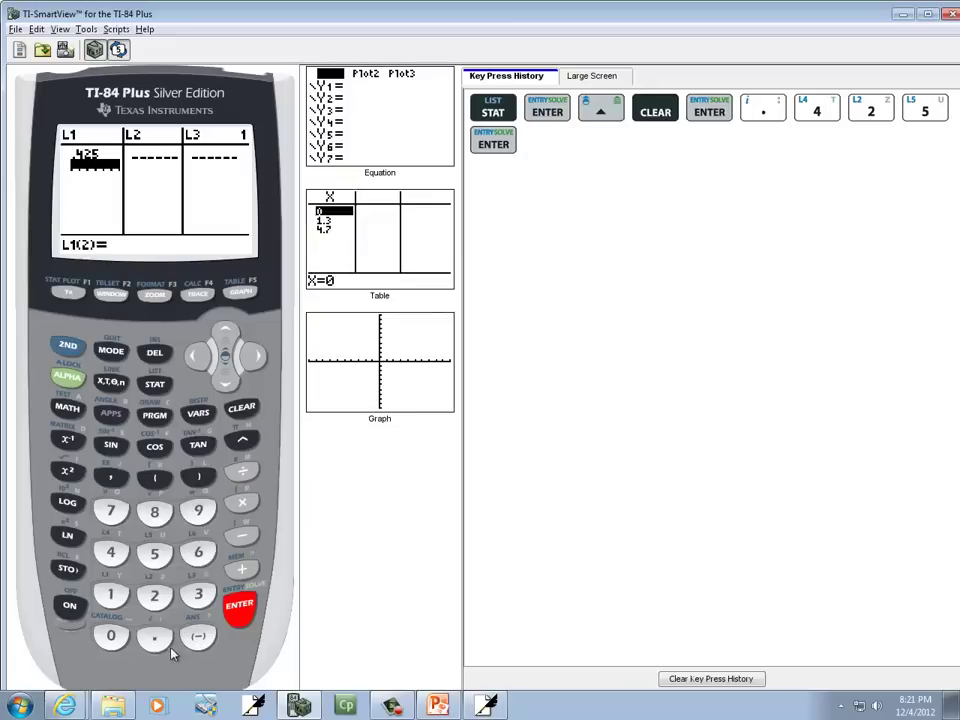
left_click(155, 637)
left_click(154, 553)
left_click(108, 593)
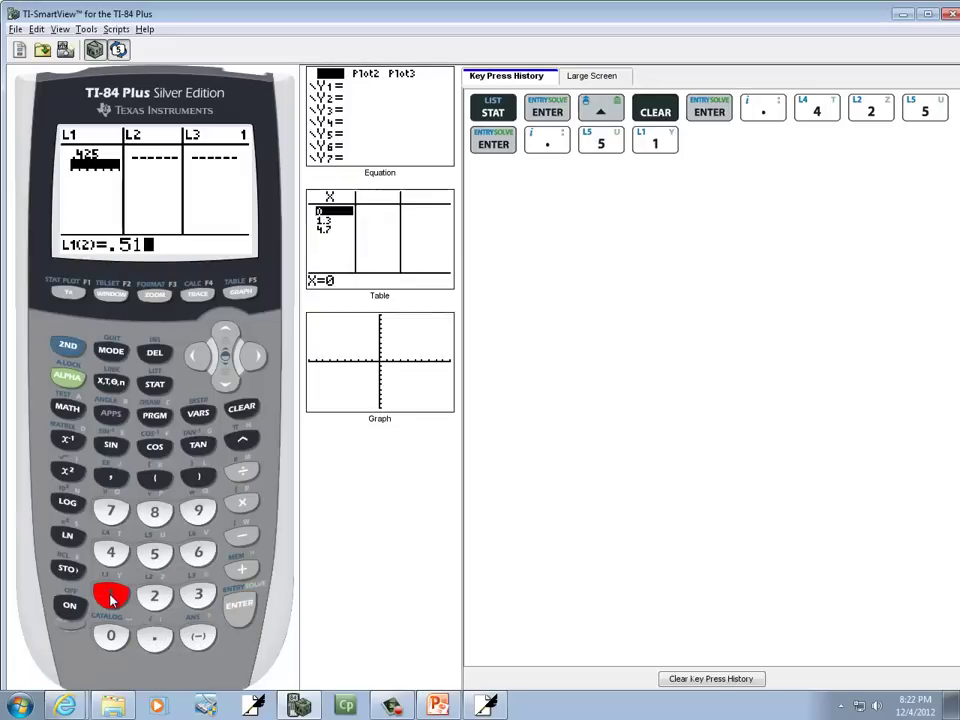
left_click(108, 593)
left_click(240, 607)
key("alt+Tab")
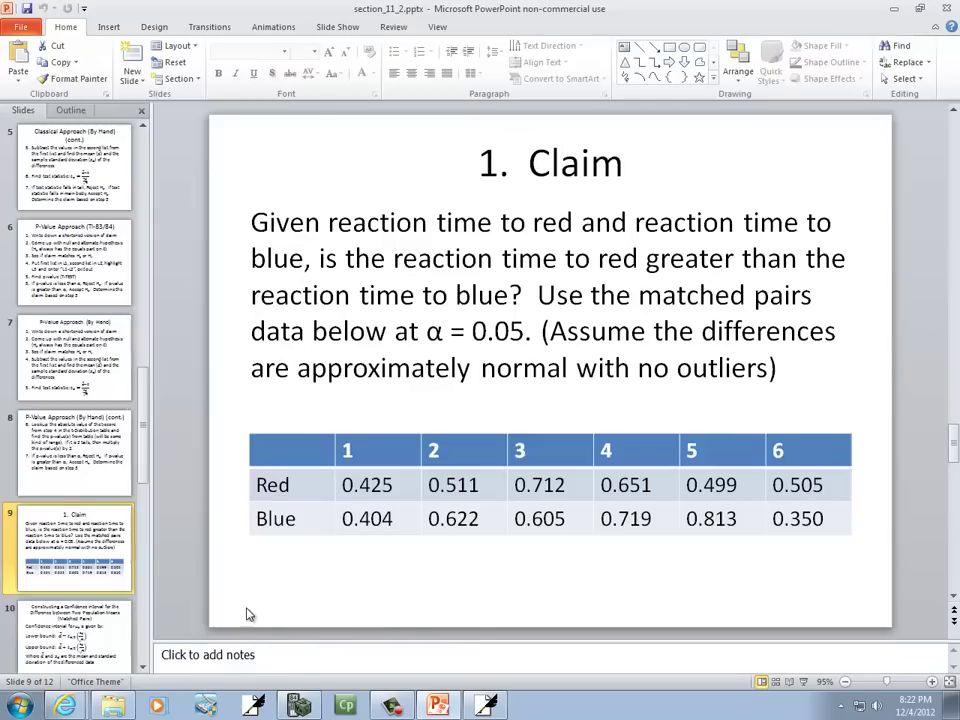
key("alt+Tab")
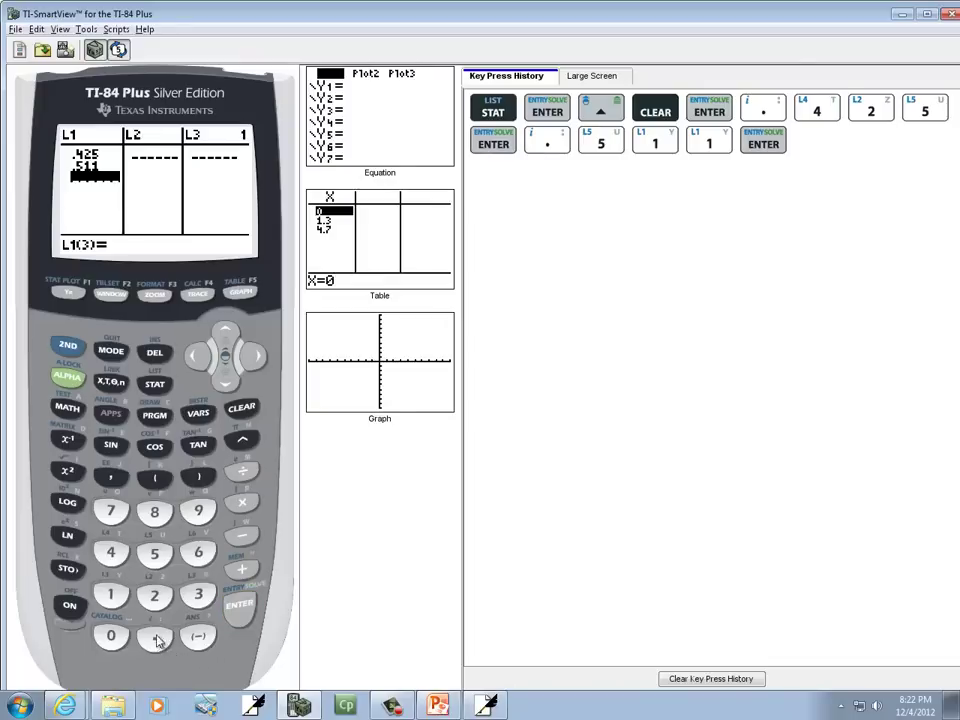
left_click(154, 637)
left_click(111, 511)
left_click(111, 595)
left_click(154, 597)
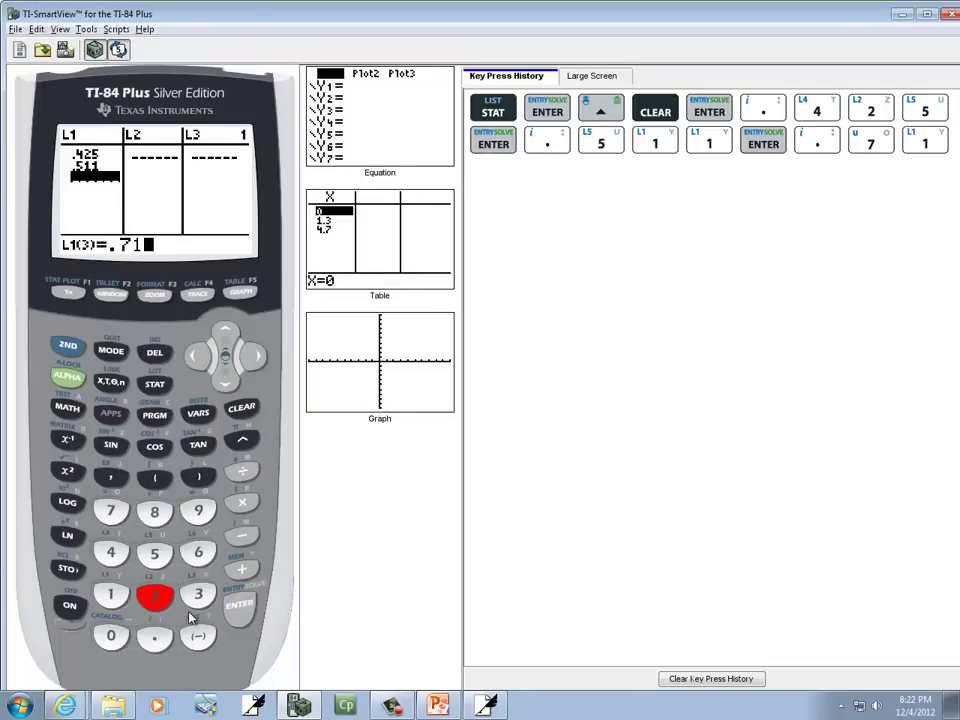
left_click(238, 615)
- Enter the remaining red times .651, .499 and .505 into L1
key("alt+Tab")
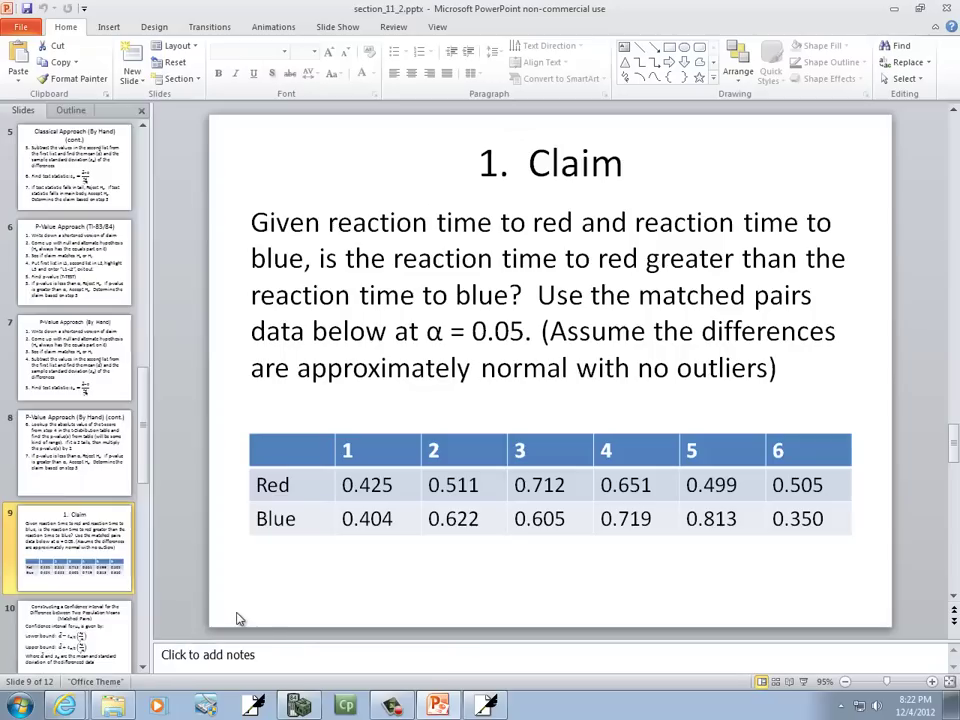
key("alt+Tab")
left_click(156, 638)
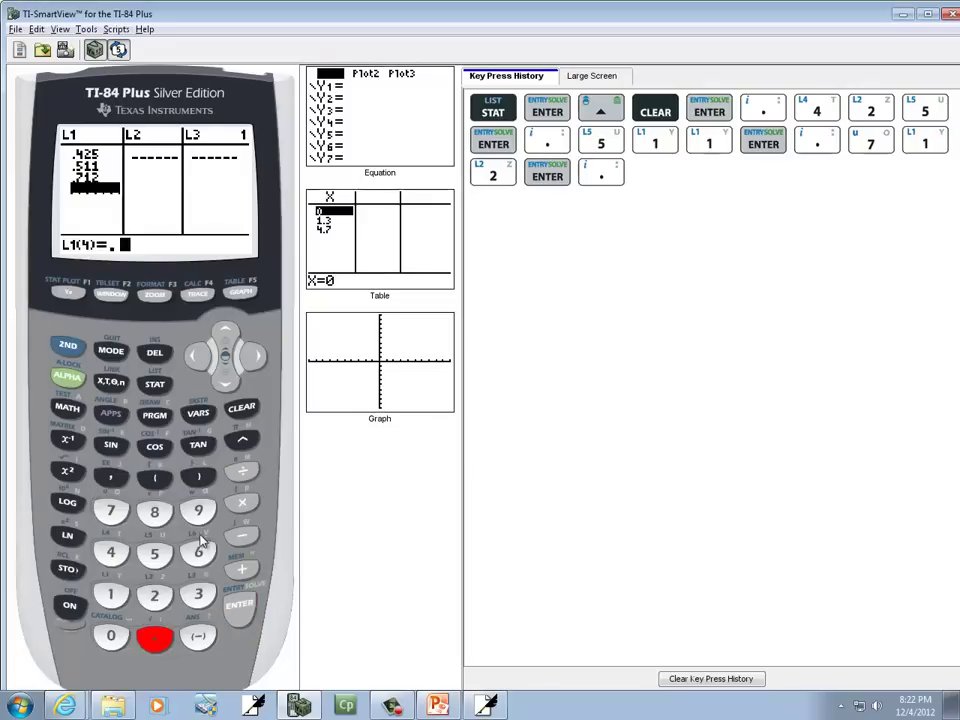
left_click(198, 553)
left_click(154, 553)
left_click(117, 597)
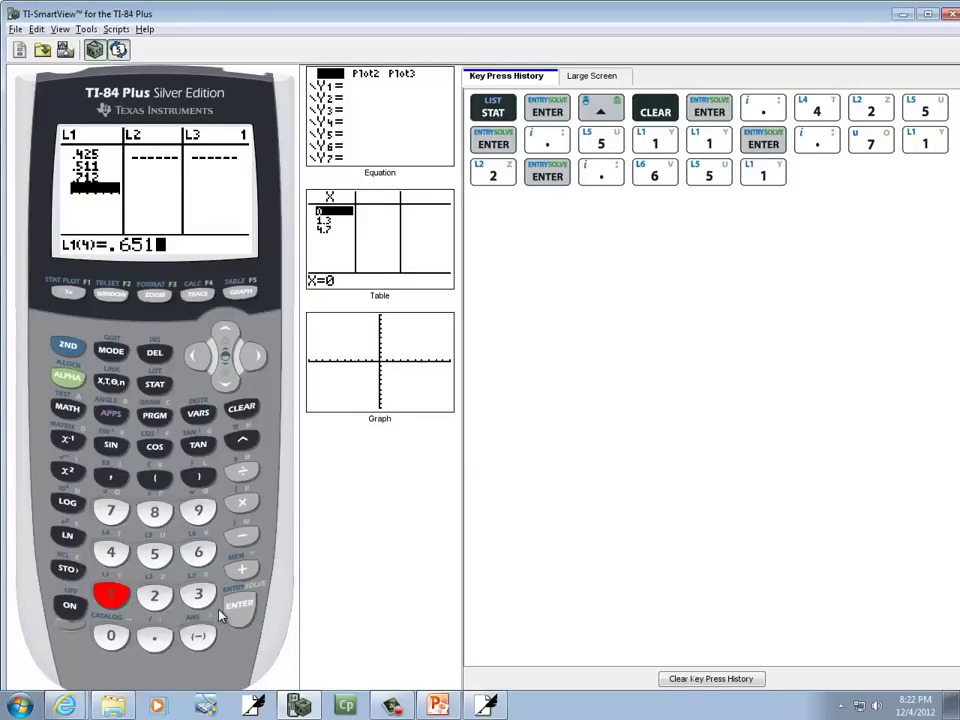
left_click(238, 607)
key("alt+Tab")
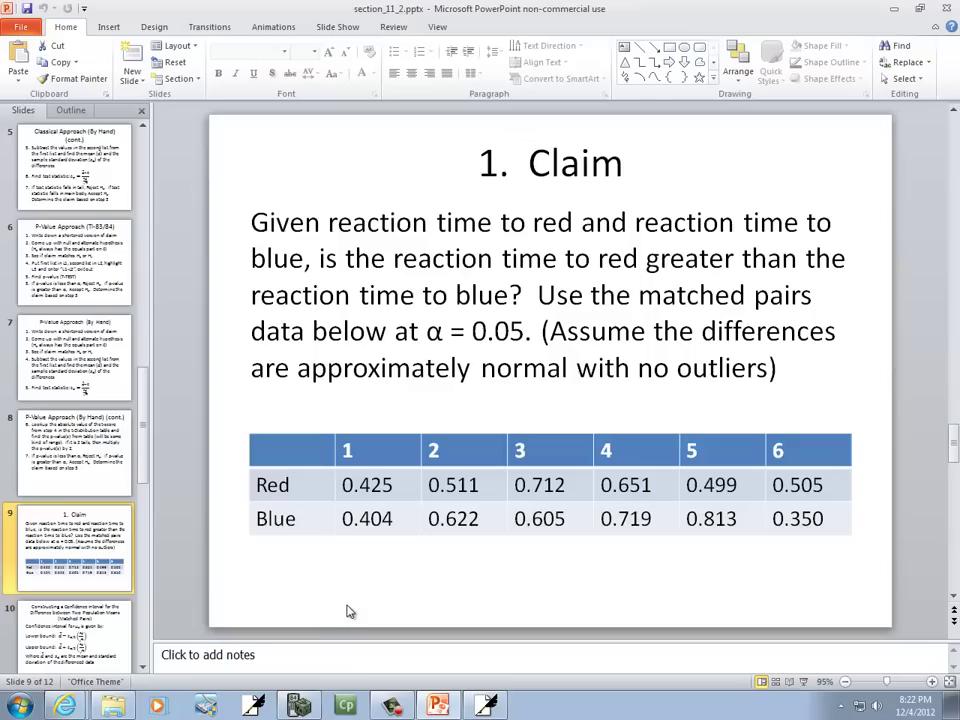
key("alt+Tab")
left_click(154, 637)
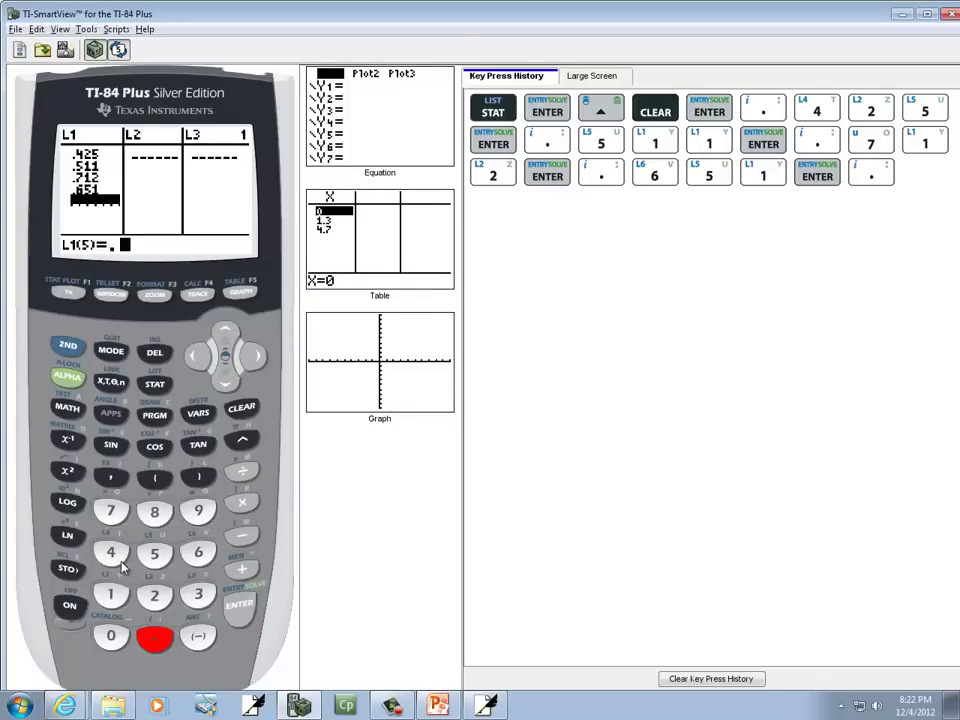
left_click(112, 554)
left_click(198, 511)
left_click(198, 511)
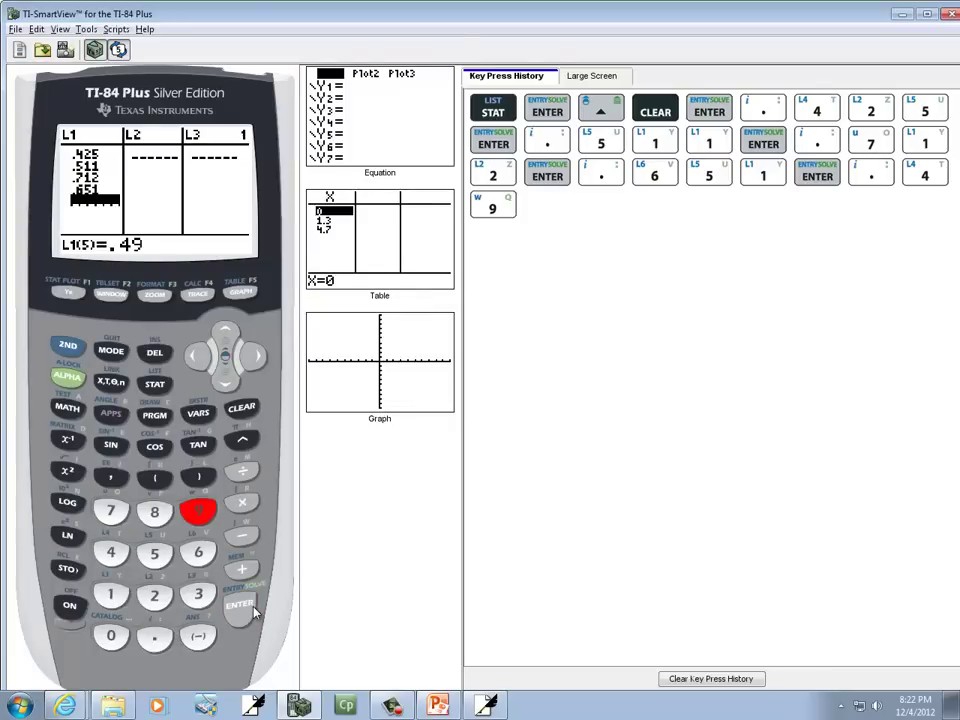
left_click(247, 612)
key("alt+Tab")
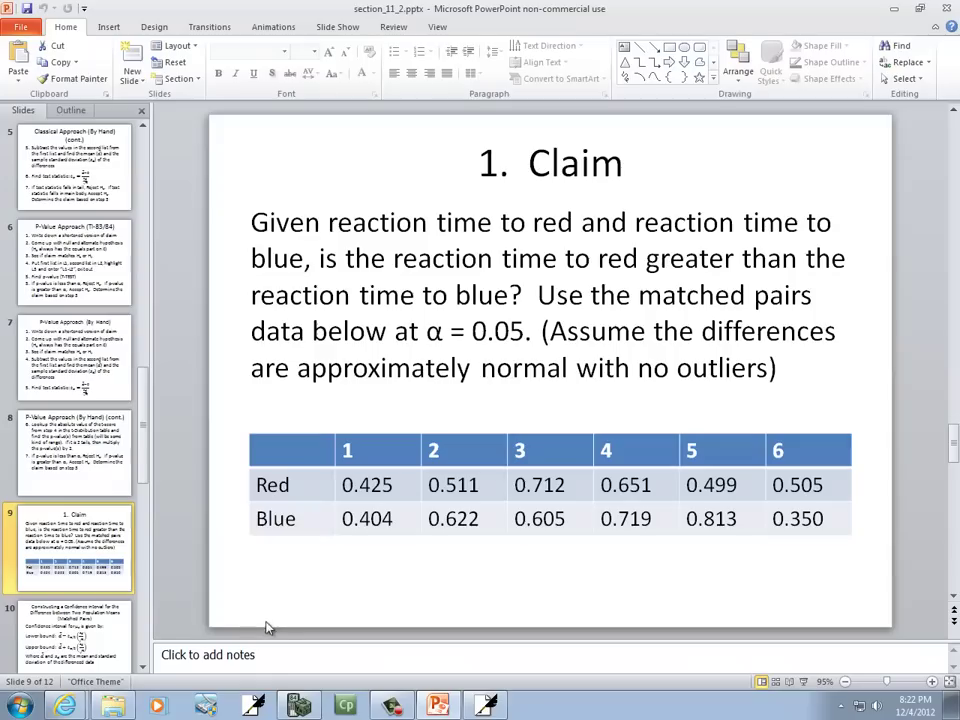
key("alt+Tab")
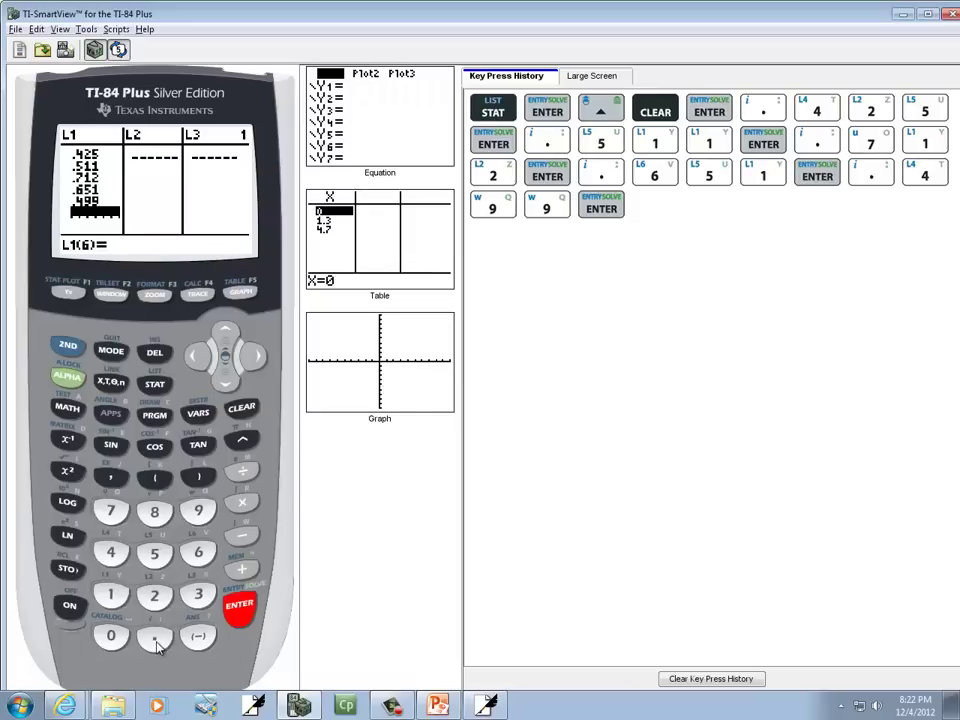
left_click(154, 637)
left_click(154, 554)
left_click(111, 636)
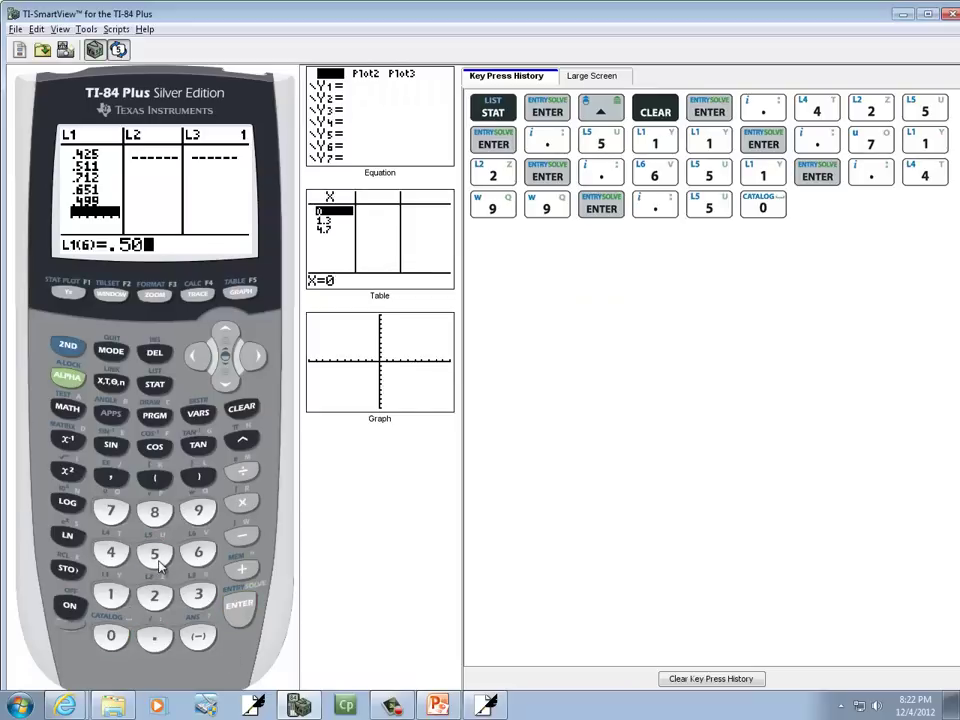
left_click(154, 554)
left_click(239, 606)
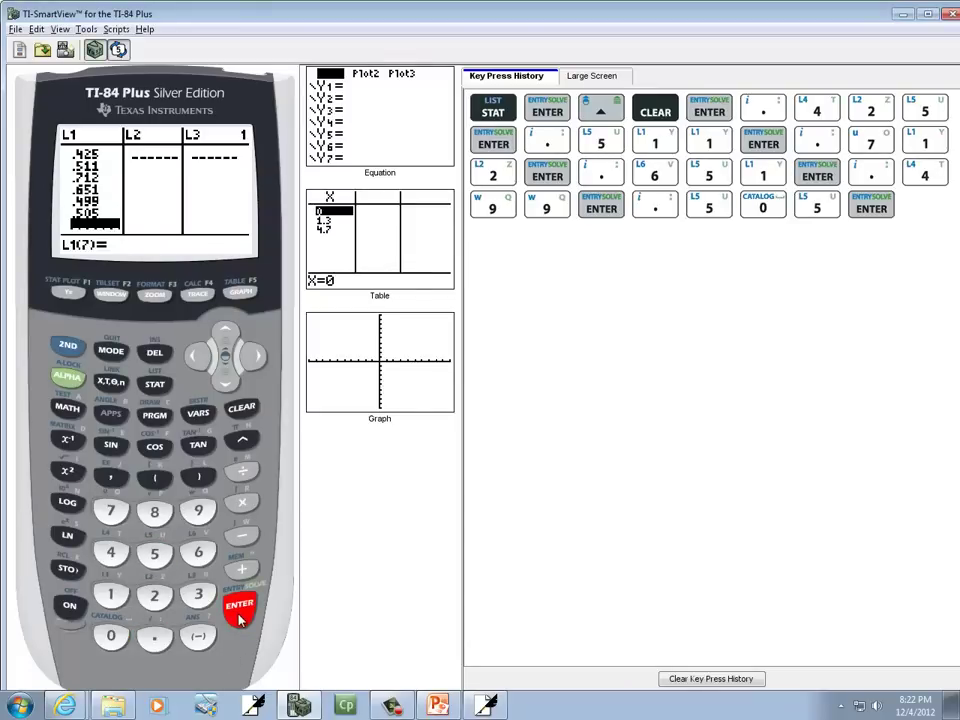
key("alt+Tab")
key("alt+Tab")
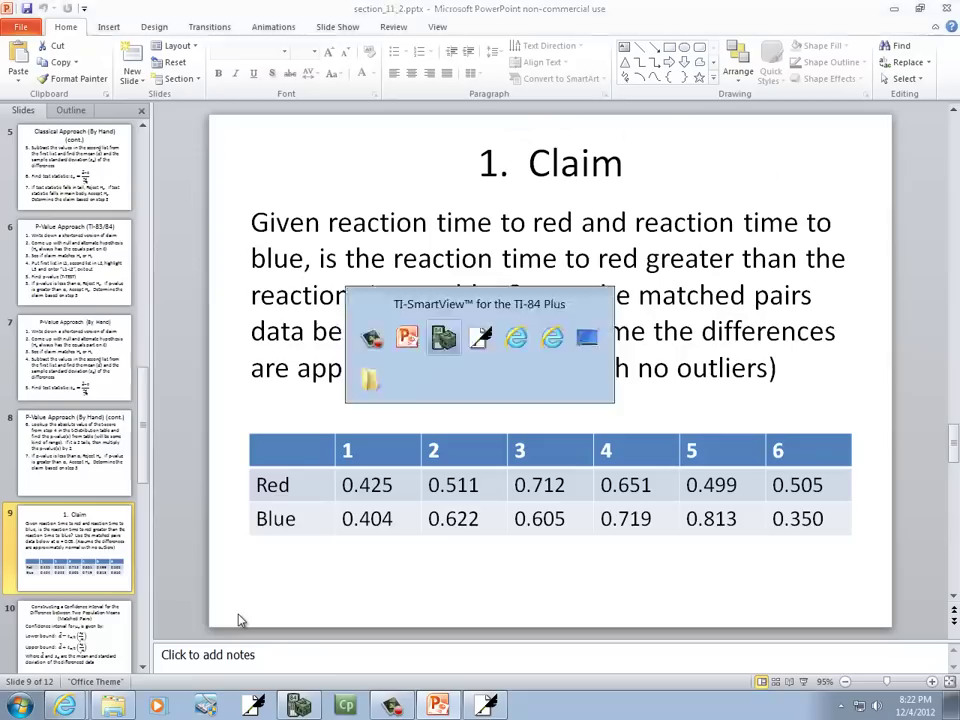
key("alt+Tab")
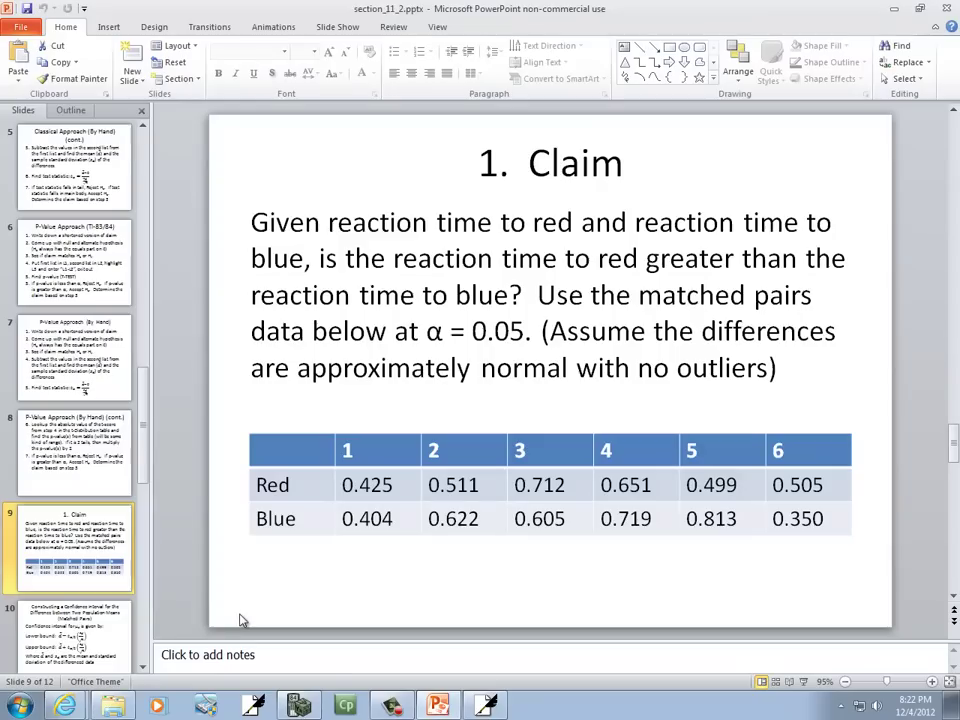
key("alt+Tab")
key("alt+Tab")
- Enter the first two Blue times, .404 and .622, into L2
key("alt+Tab")
left_click(255, 358)
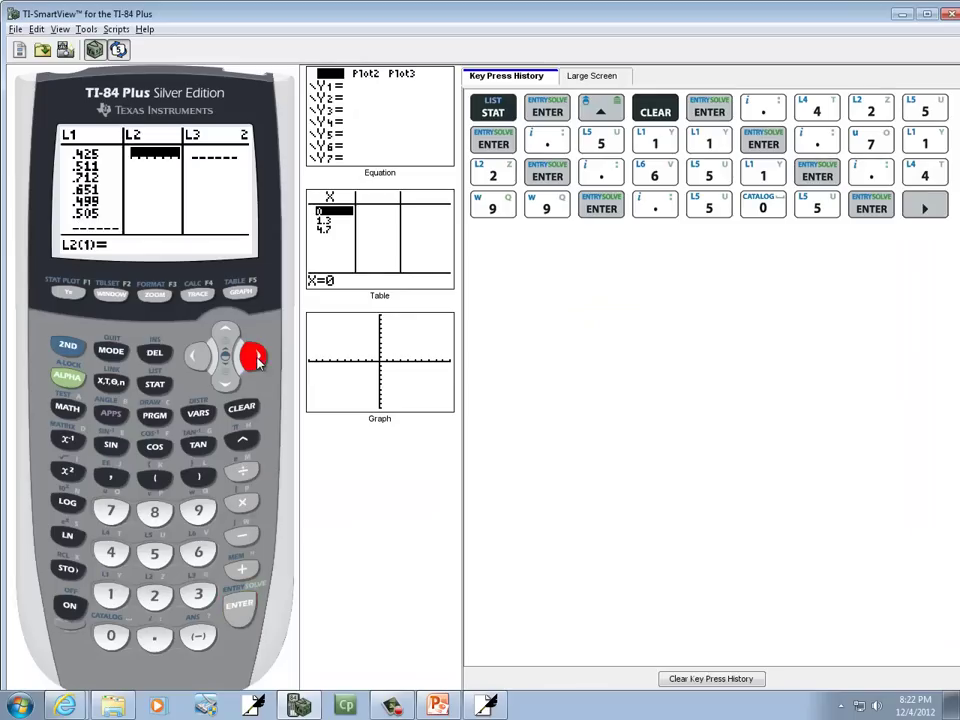
key("alt+Tab")
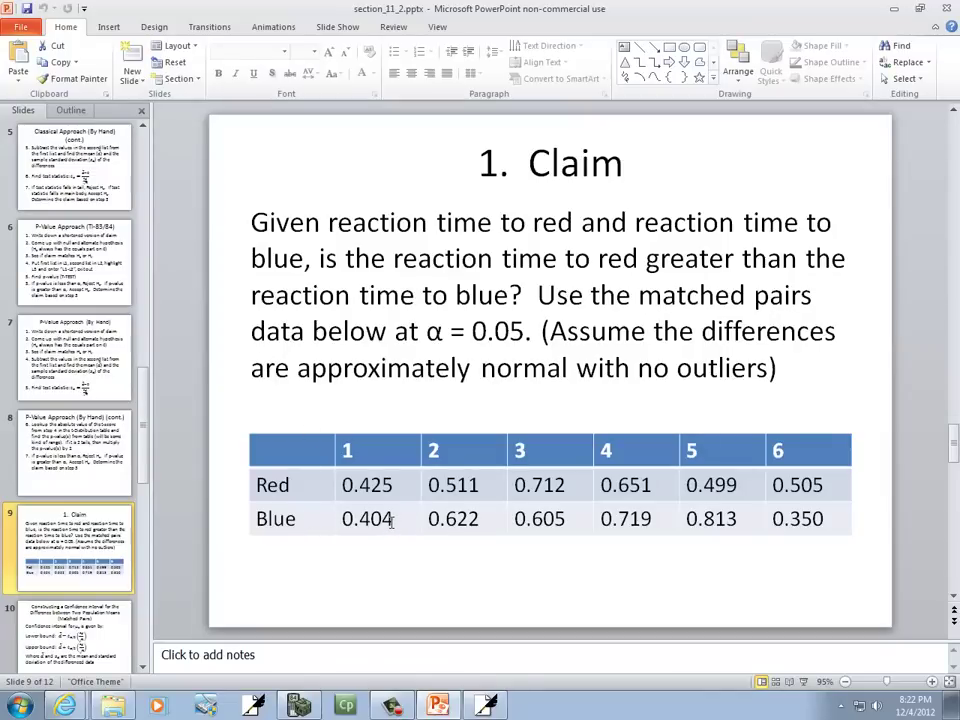
key("alt+Tab")
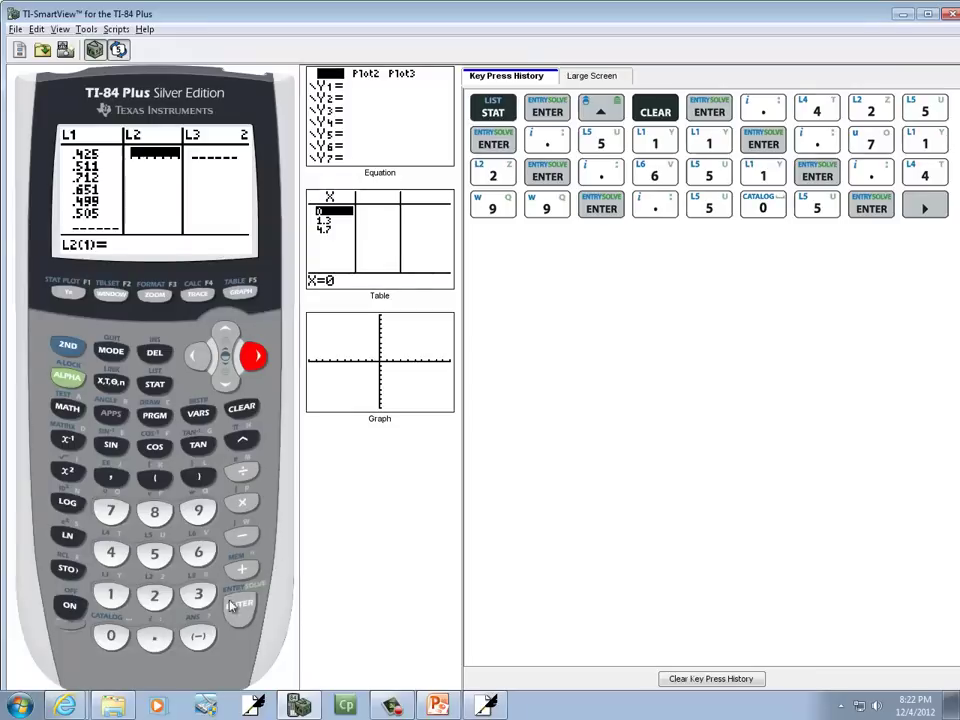
left_click(154, 636)
left_click(113, 553)
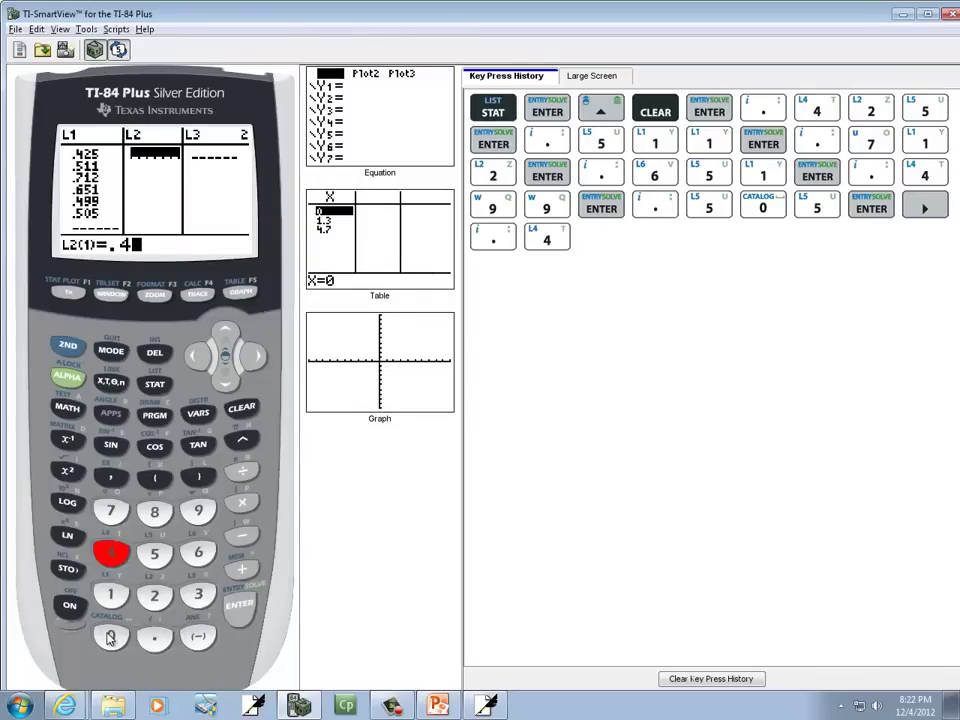
left_click(111, 636)
left_click(111, 553)
left_click(240, 607)
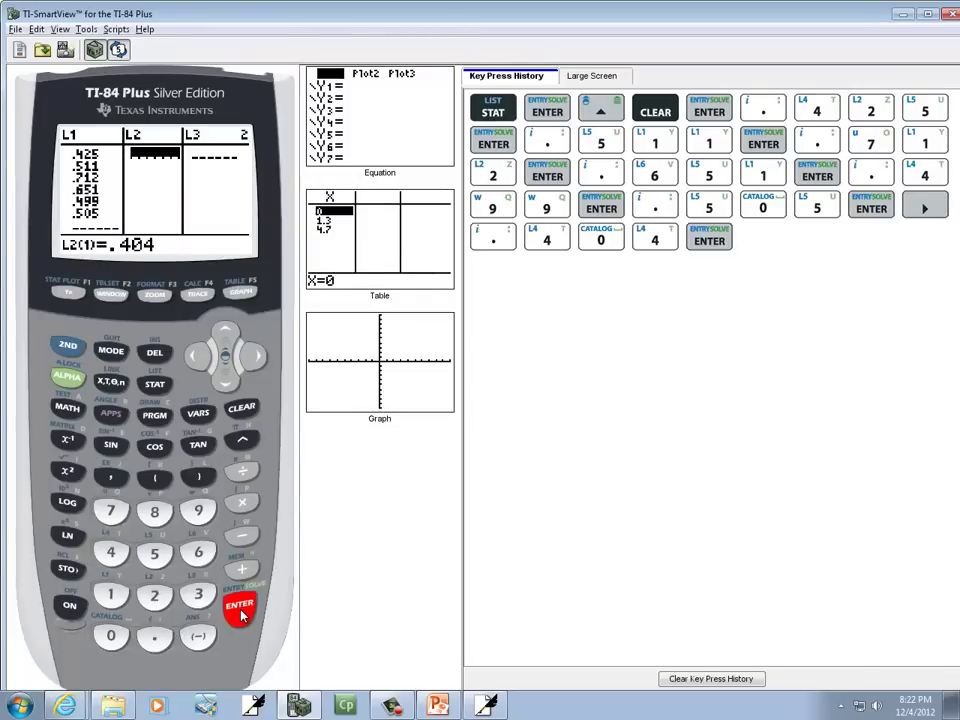
key("alt+Tab")
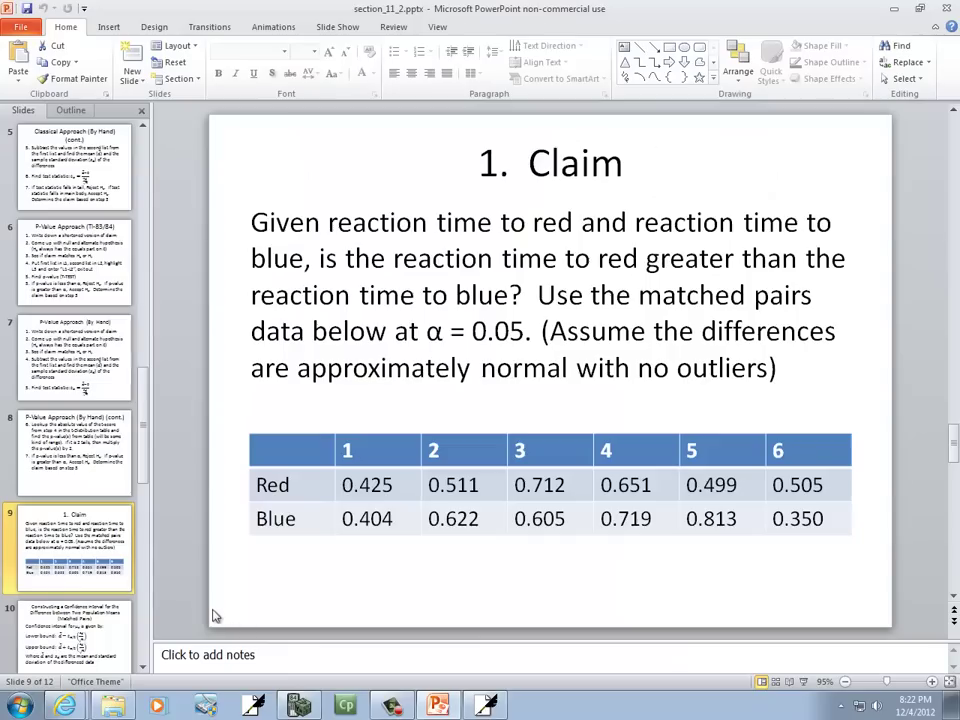
key("alt+Tab")
left_click(155, 636)
left_click(198, 552)
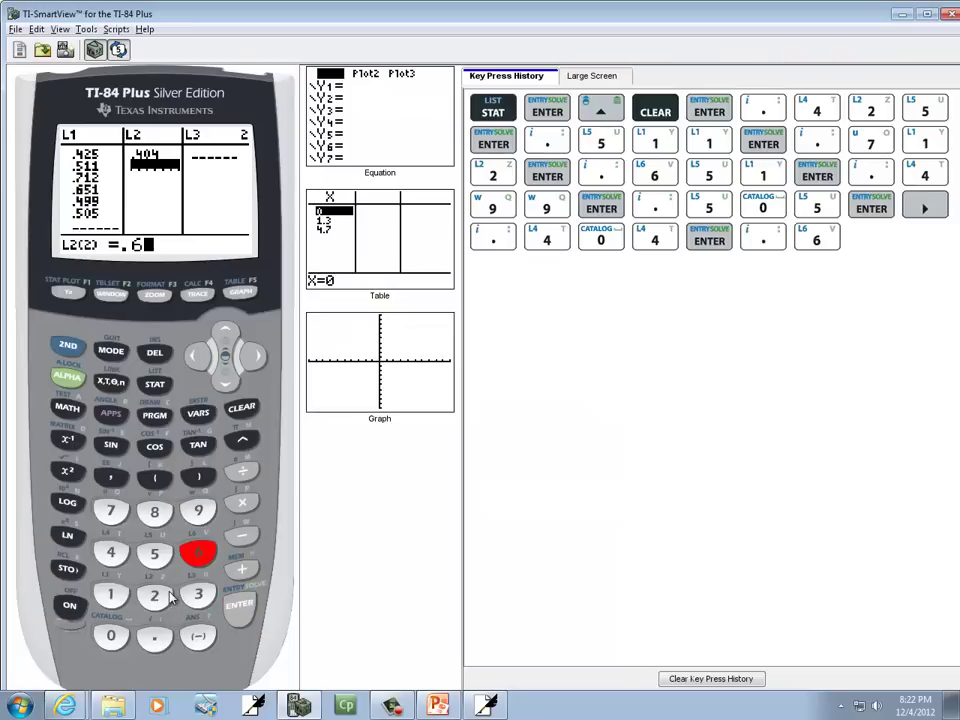
left_click(154, 595)
left_click(232, 612)
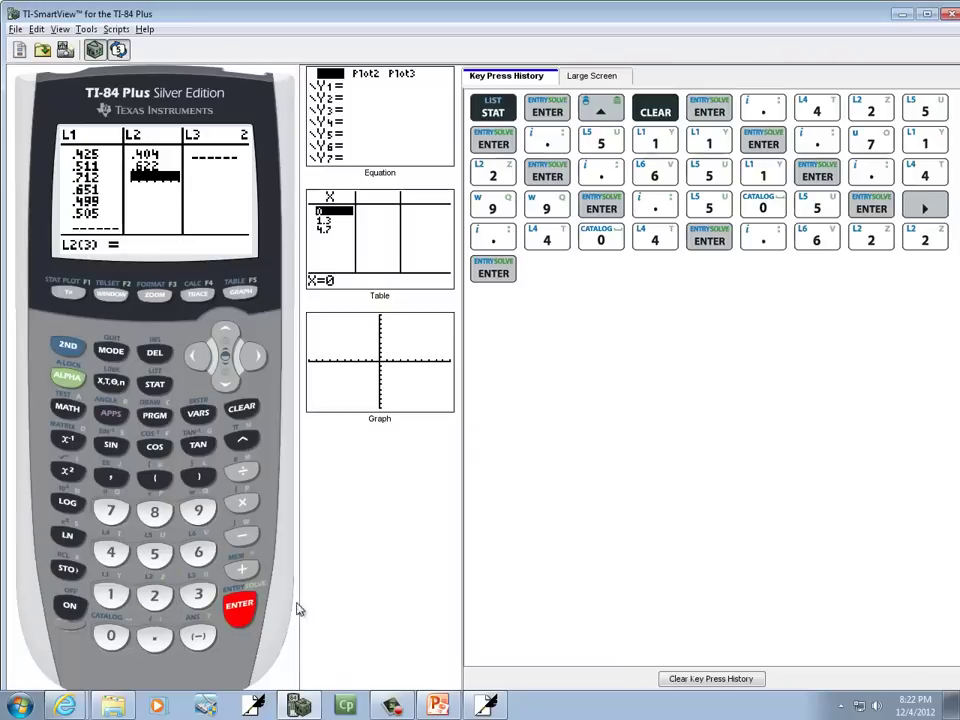
- Add the third and fourth Blue times, .605 and .719, to L2
key("alt+Tab")
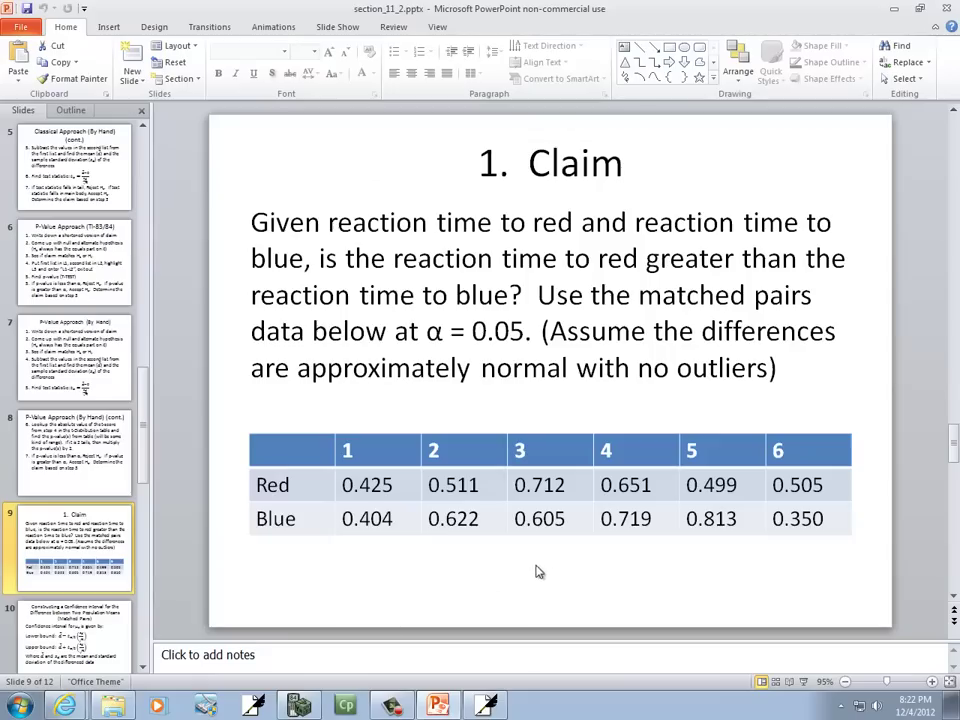
key("alt+Tab")
type(".60")
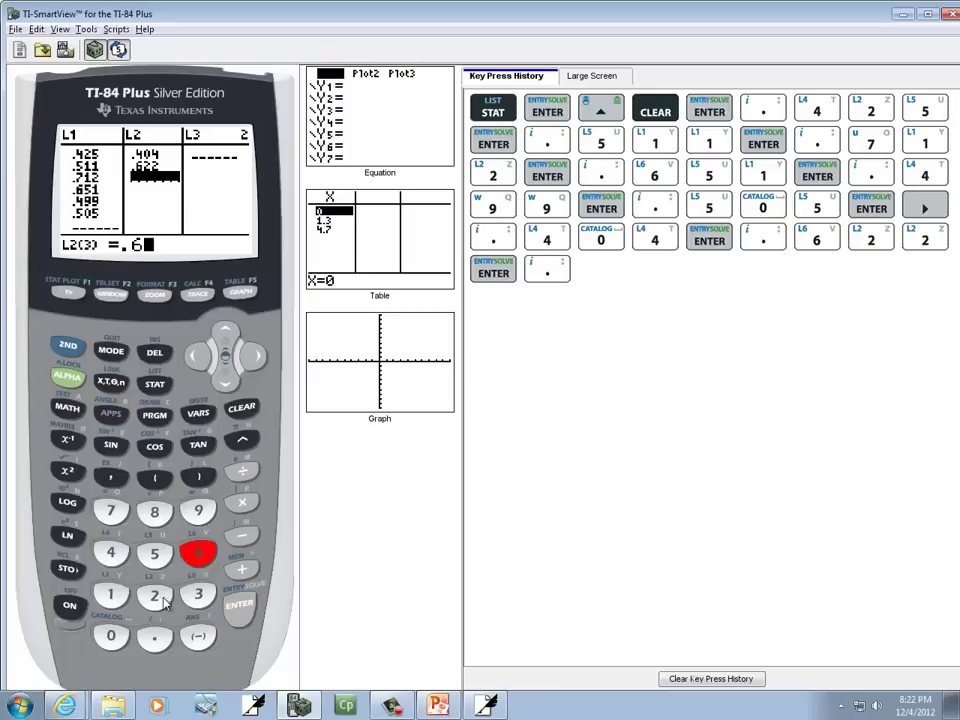
left_click(153, 560)
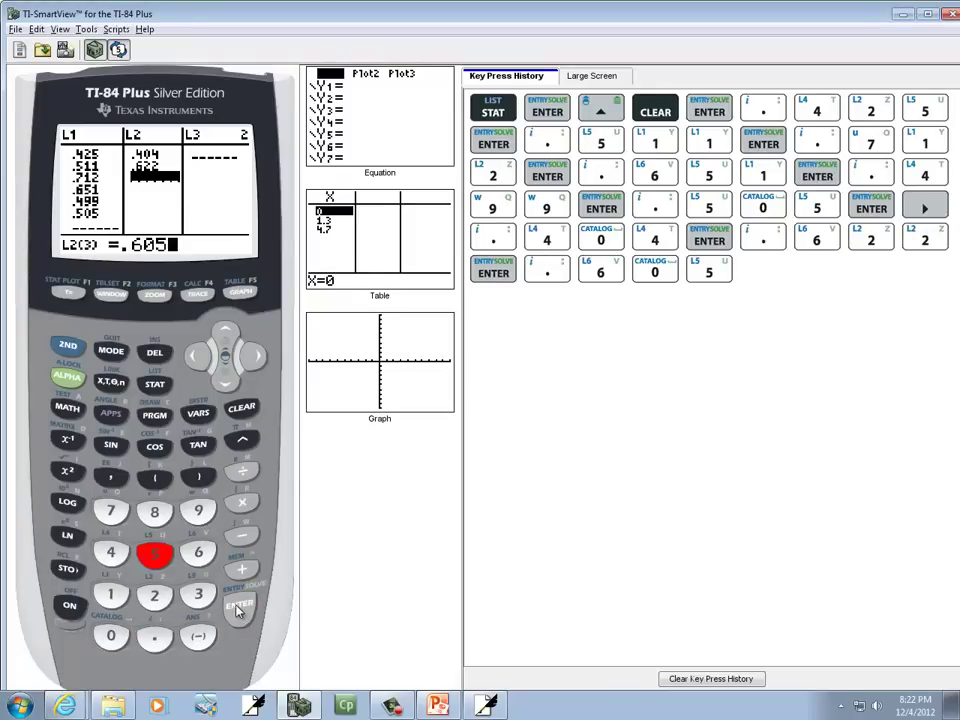
left_click(240, 606)
key("alt+Tab")
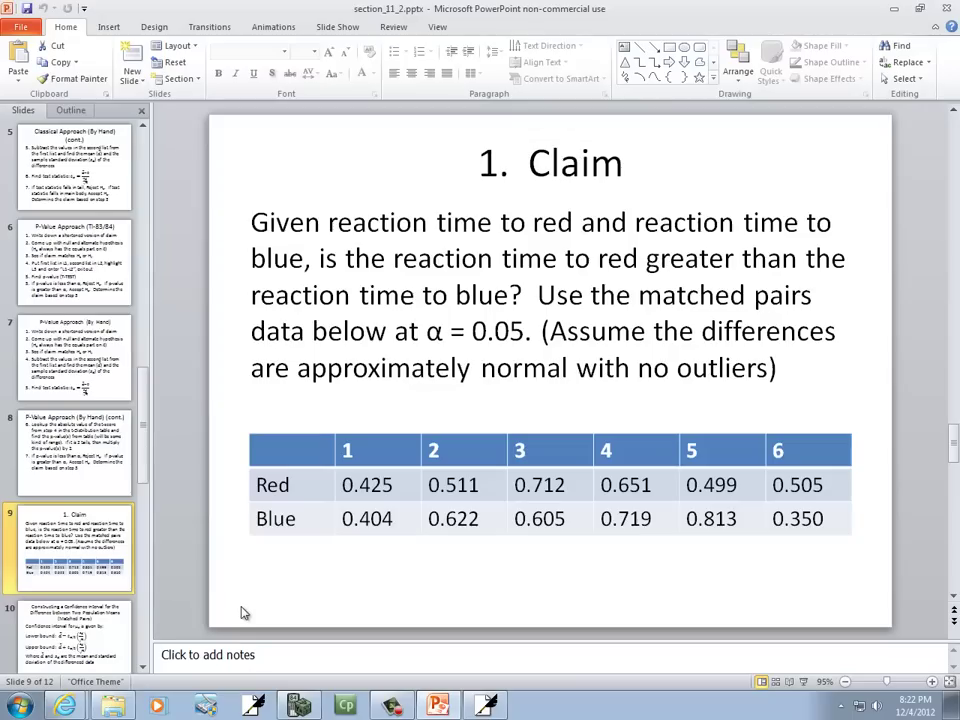
key("alt+Tab")
left_click(154, 637)
left_click(111, 511)
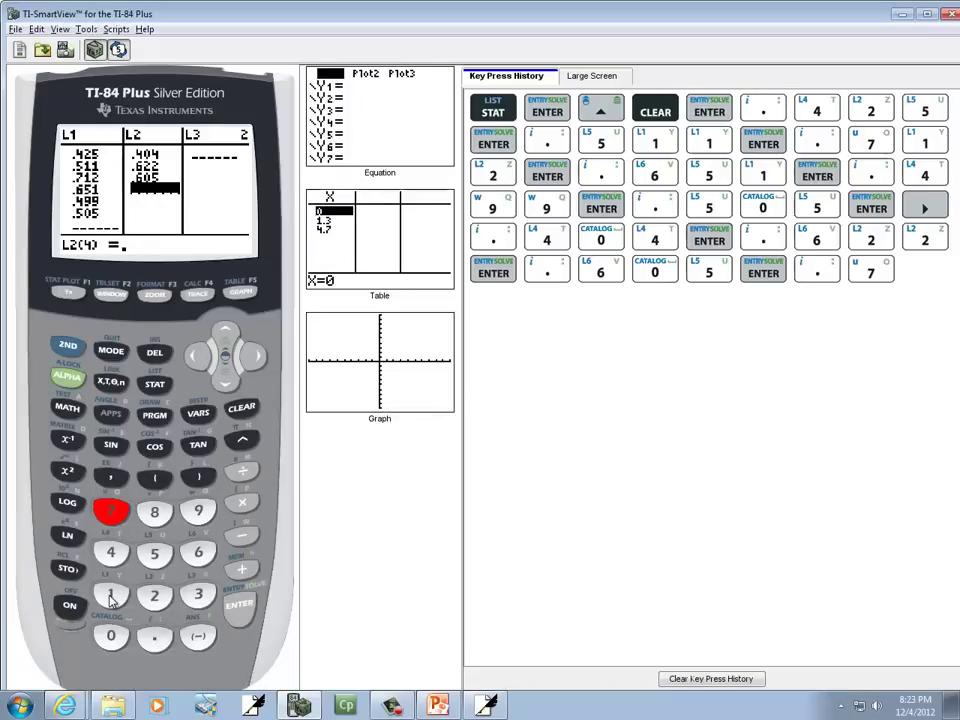
left_click(111, 596)
left_click(198, 511)
left_click(240, 606)
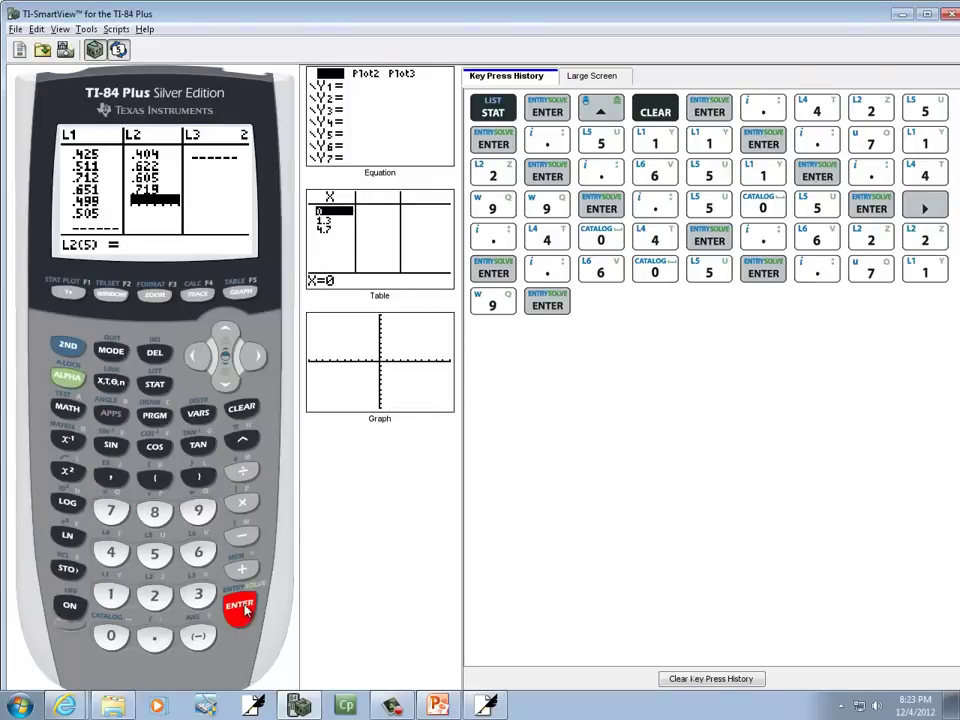
- Add the last Blue times, .813 and .35, to L2 and check against the slide
key("alt+Tab")
key("alt+Tab")
left_click(154, 640)
left_click(154, 511)
left_click(111, 596)
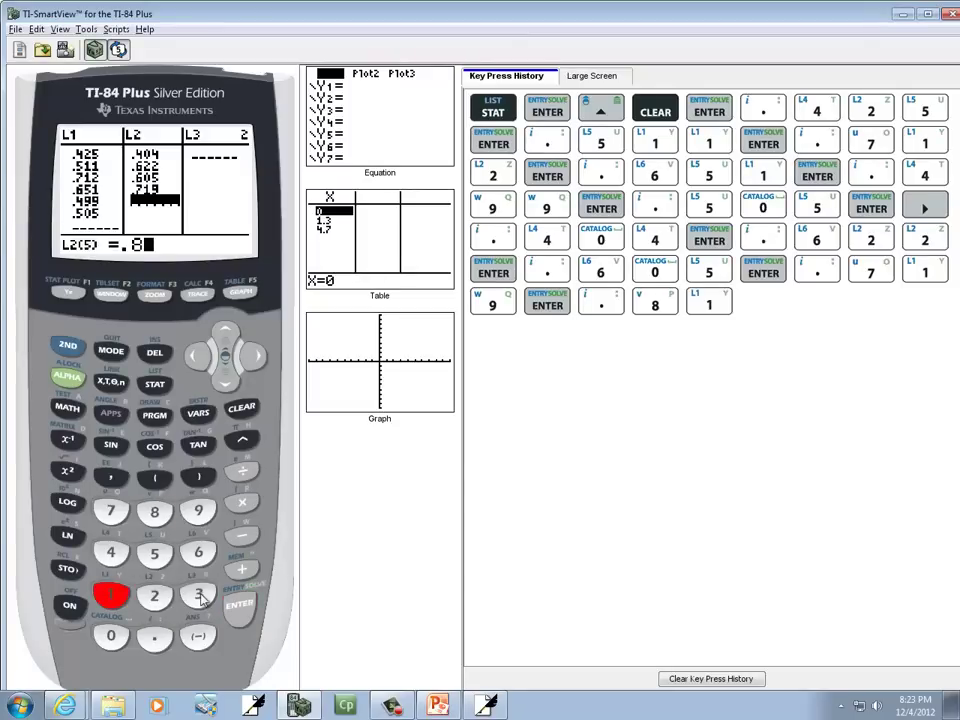
left_click(198, 596)
left_click(240, 606)
key("alt+Tab")
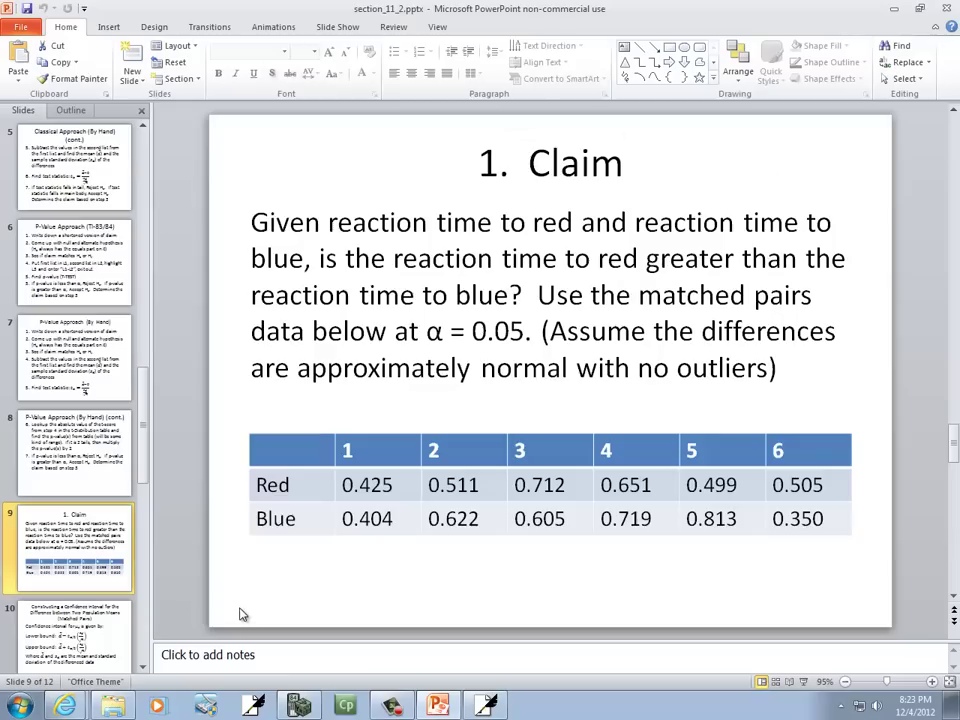
key("alt+Tab")
left_click(154, 640)
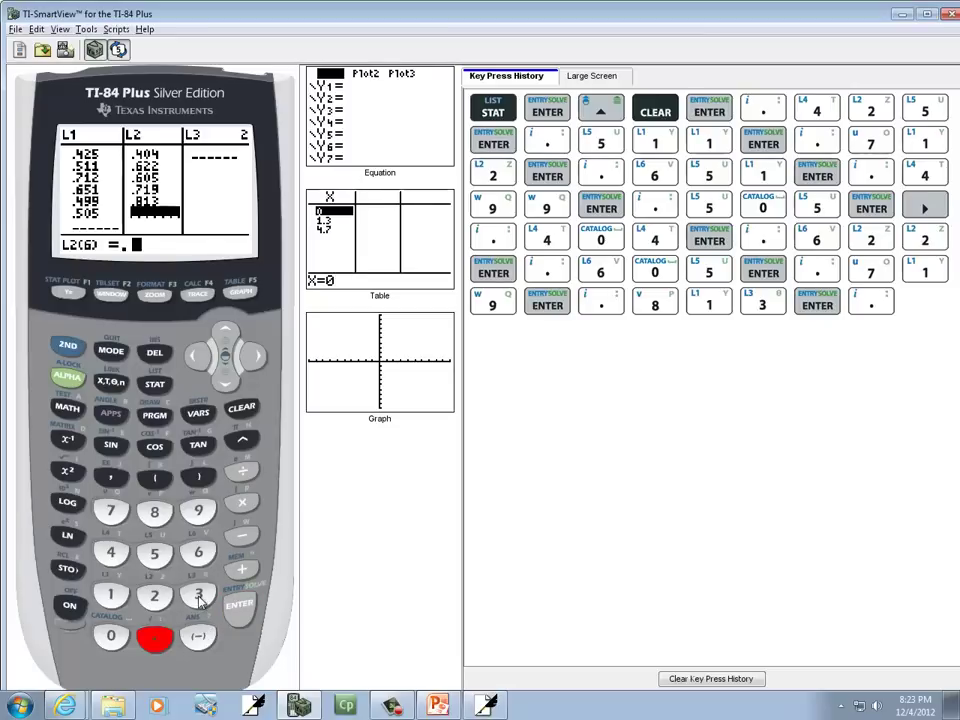
left_click(198, 596)
left_click(154, 553)
left_click(111, 637)
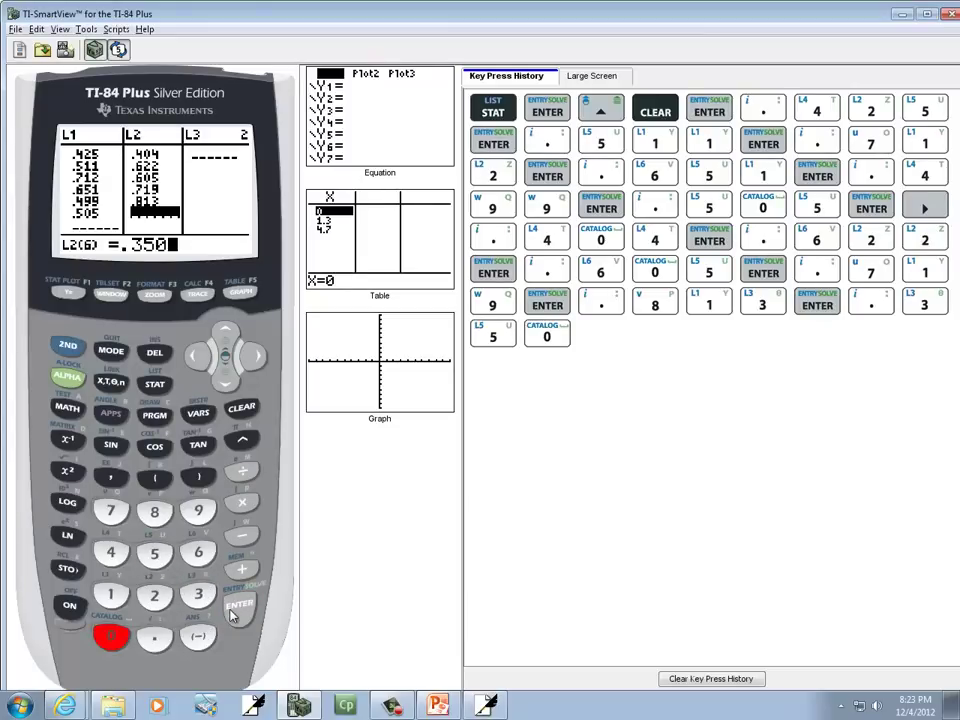
left_click(237, 608)
key("alt+Tab")
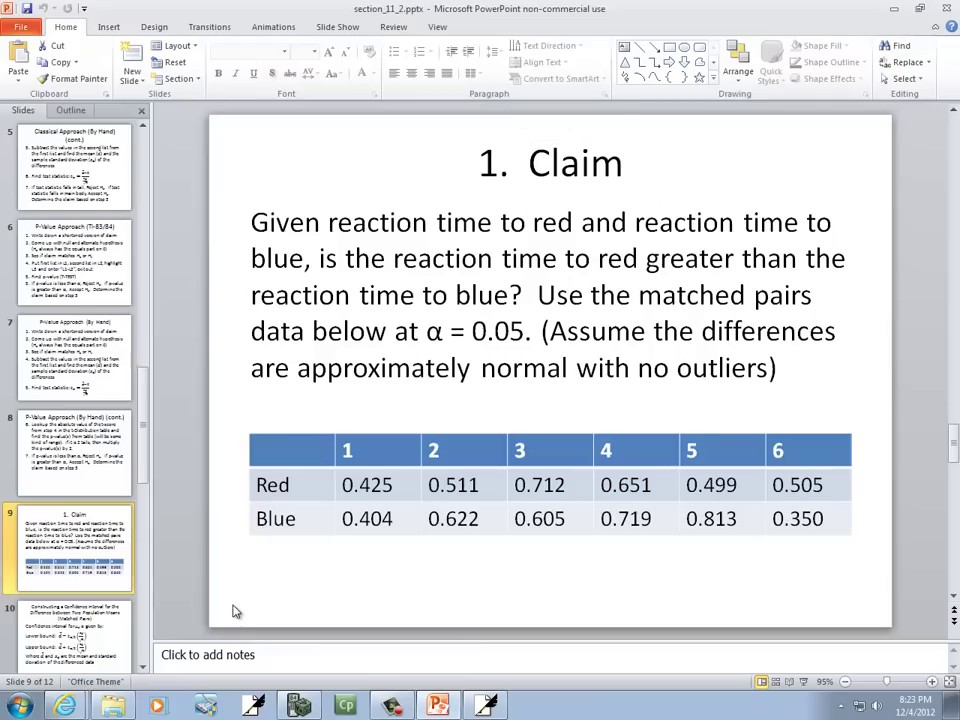
key("alt+Tab")
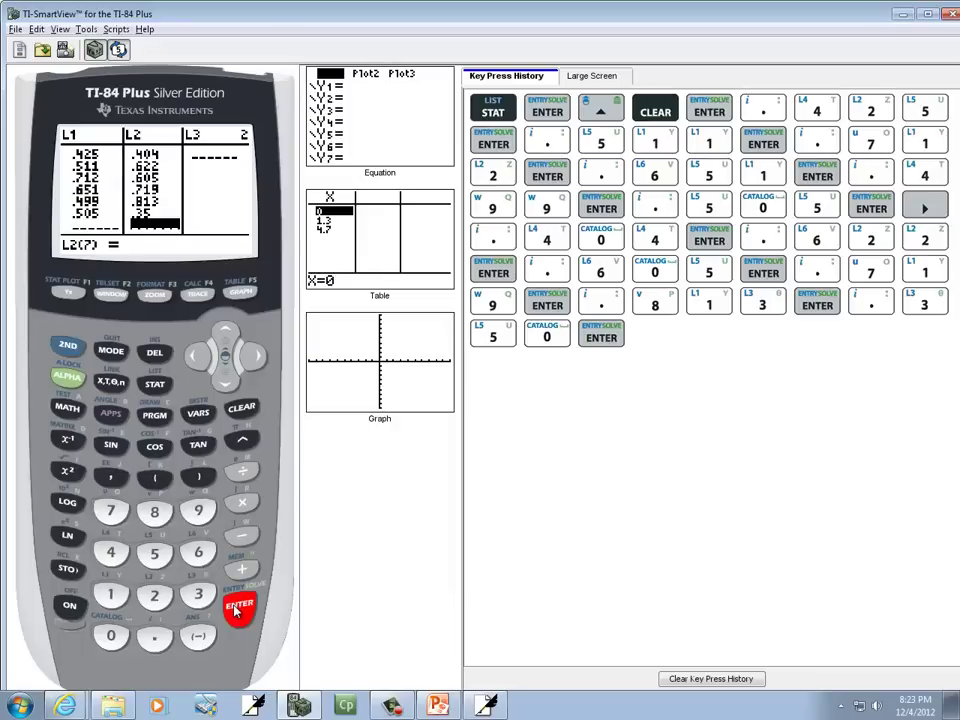
key("alt+Tab")
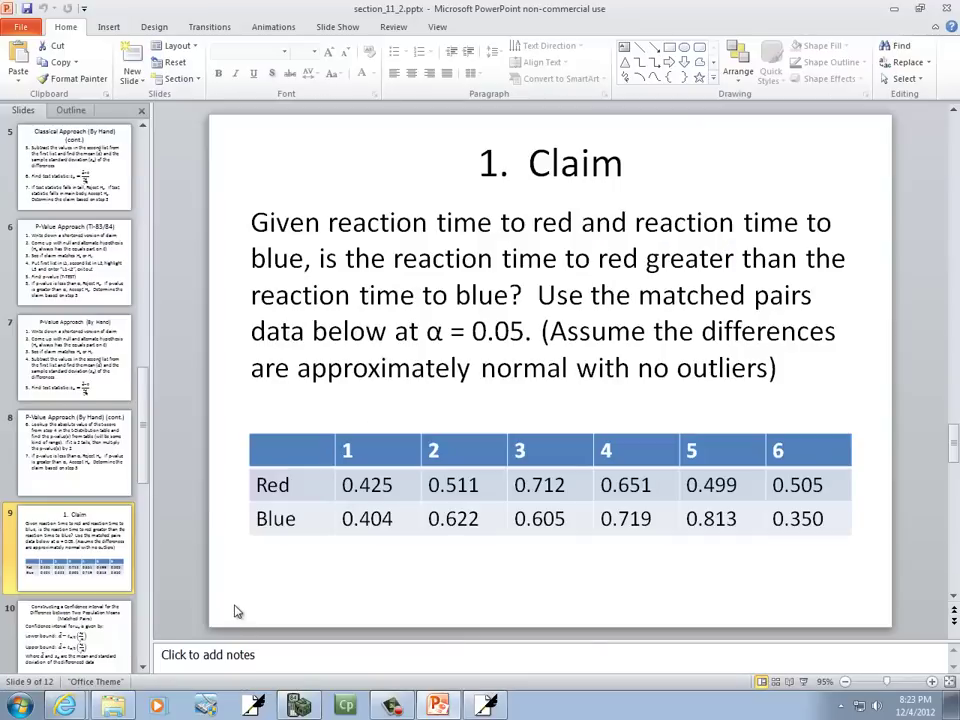
key("alt+Tab")
key("alt+Tab")
key("alt+Tab")
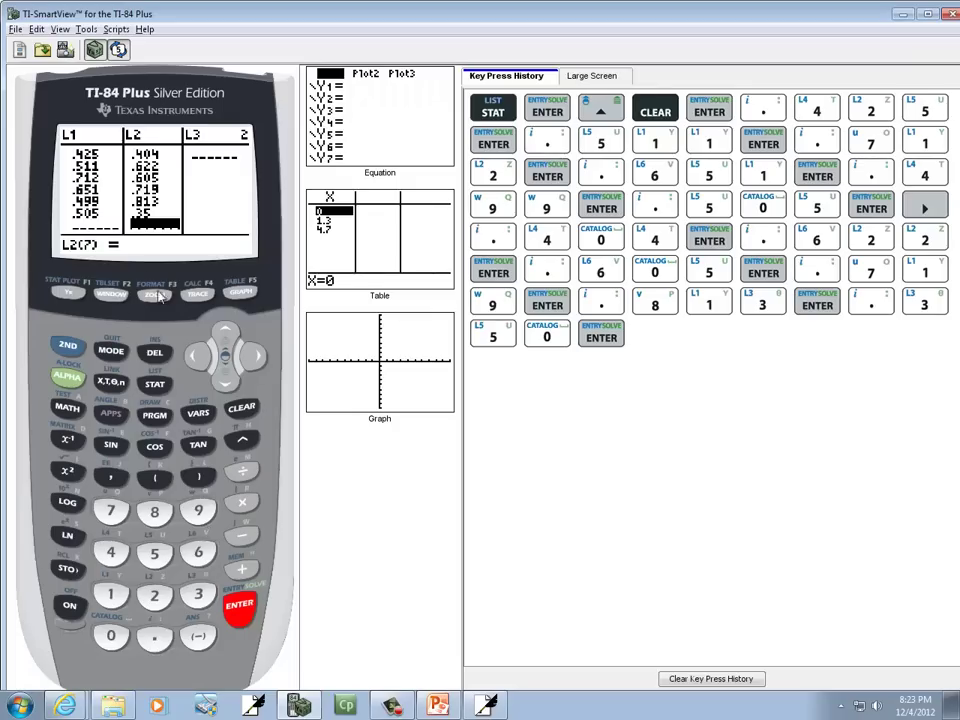
- Highlight the L3 header for a formula and review the Classical Approach (TI-83/84) slide
left_click(258, 358)
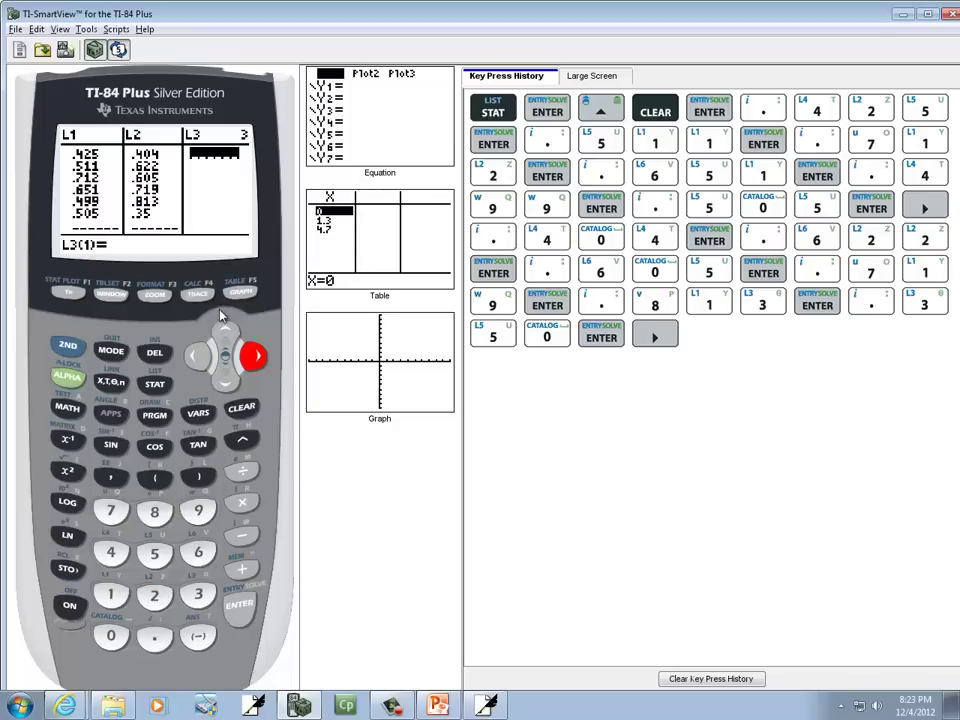
left_click(224, 338)
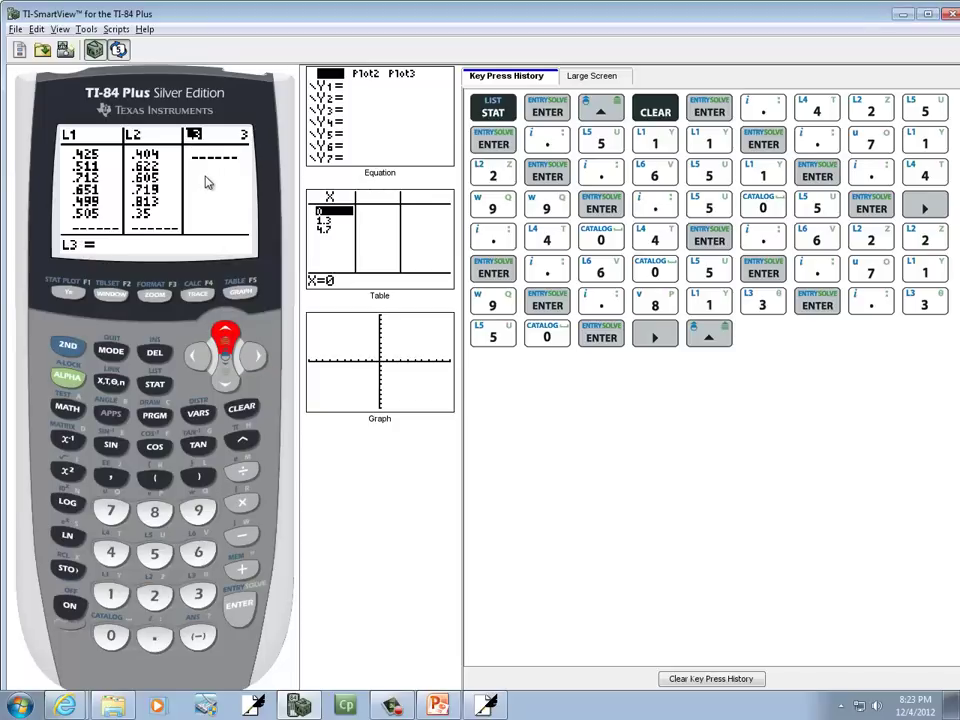
key("alt+Tab")
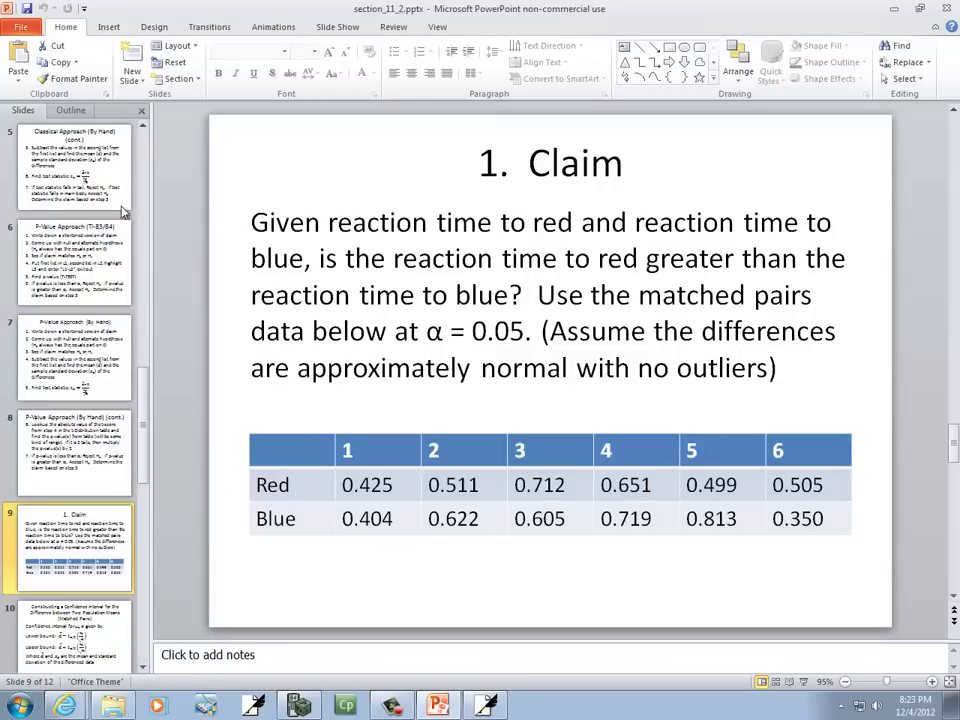
left_click(141, 176)
left_click(102, 318)
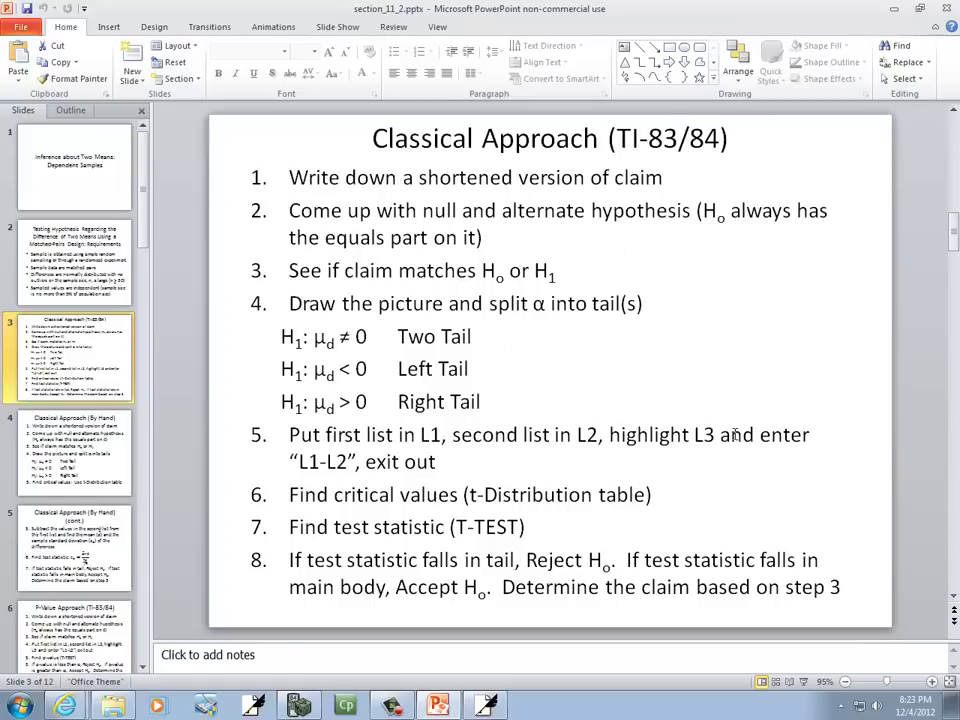
key("alt+Tab")
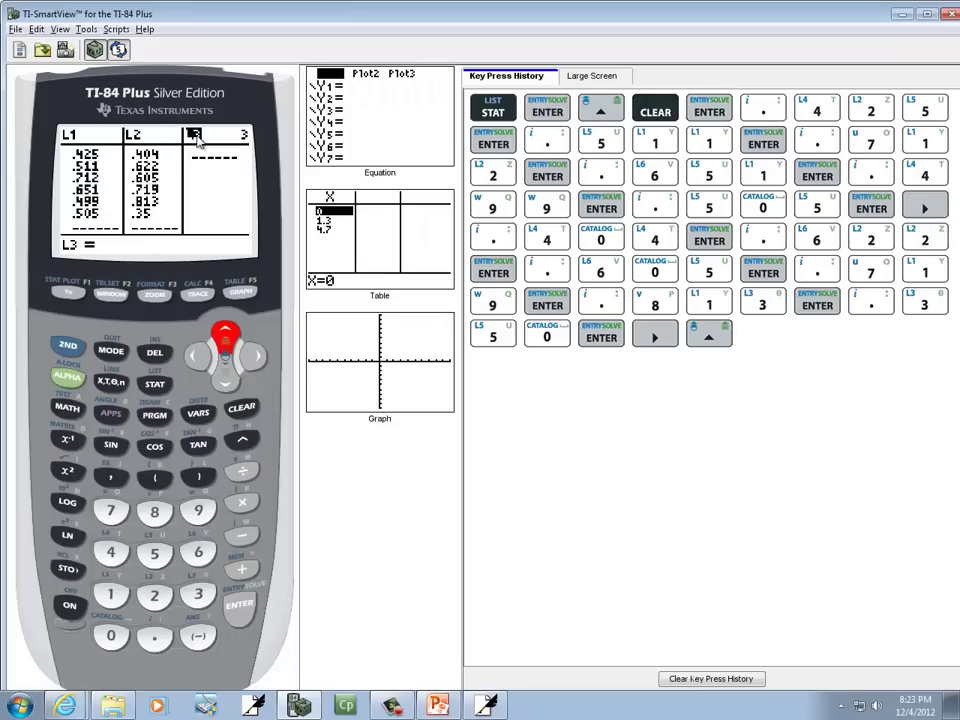
key("alt+Tab")
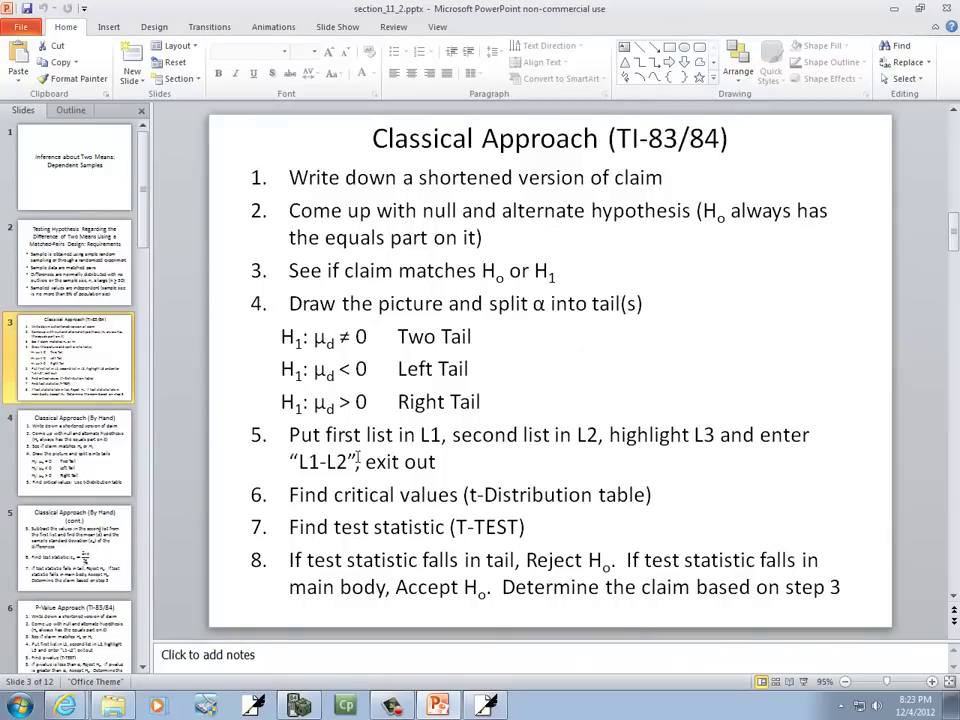
key("alt+Tab")
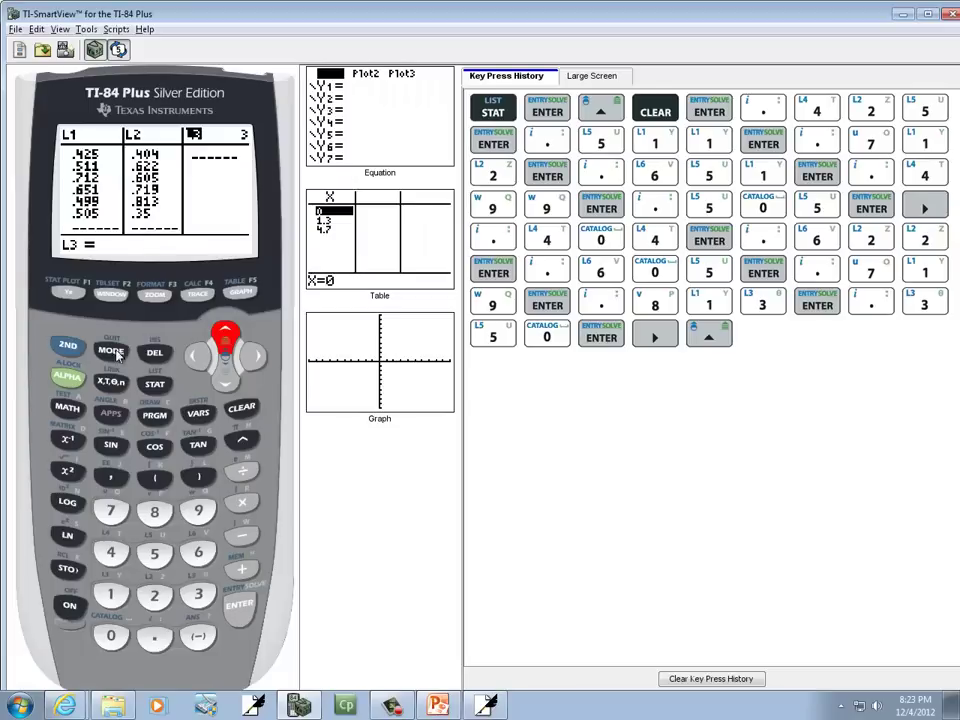
- Define L3 as L1 − L2 to fill it with the pairwise differences
left_click(68, 346)
left_click(111, 595)
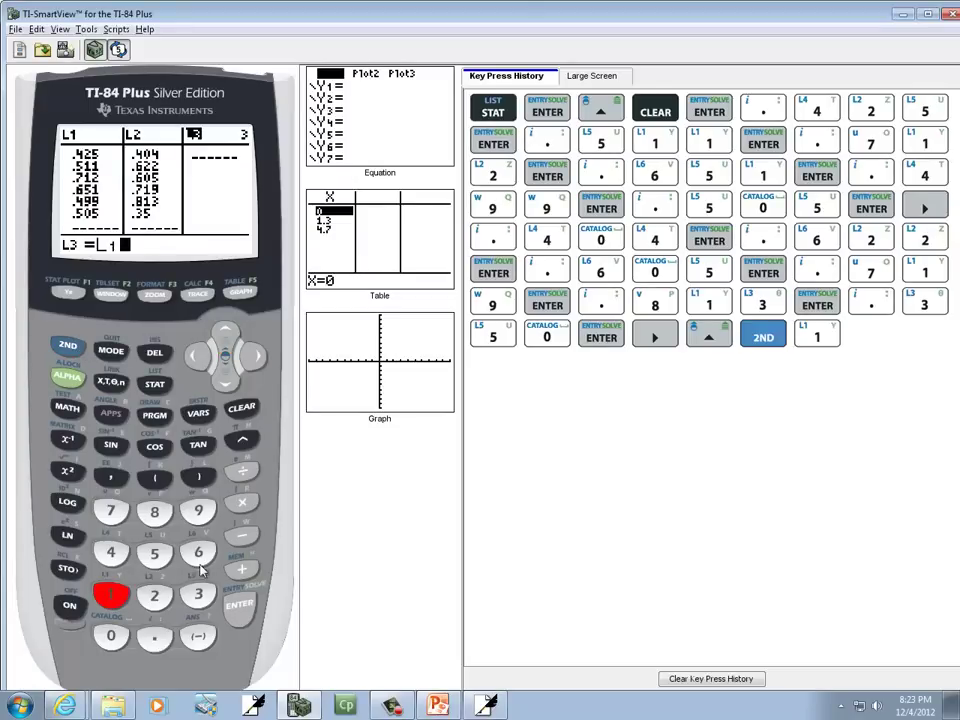
left_click(240, 538)
left_click(68, 346)
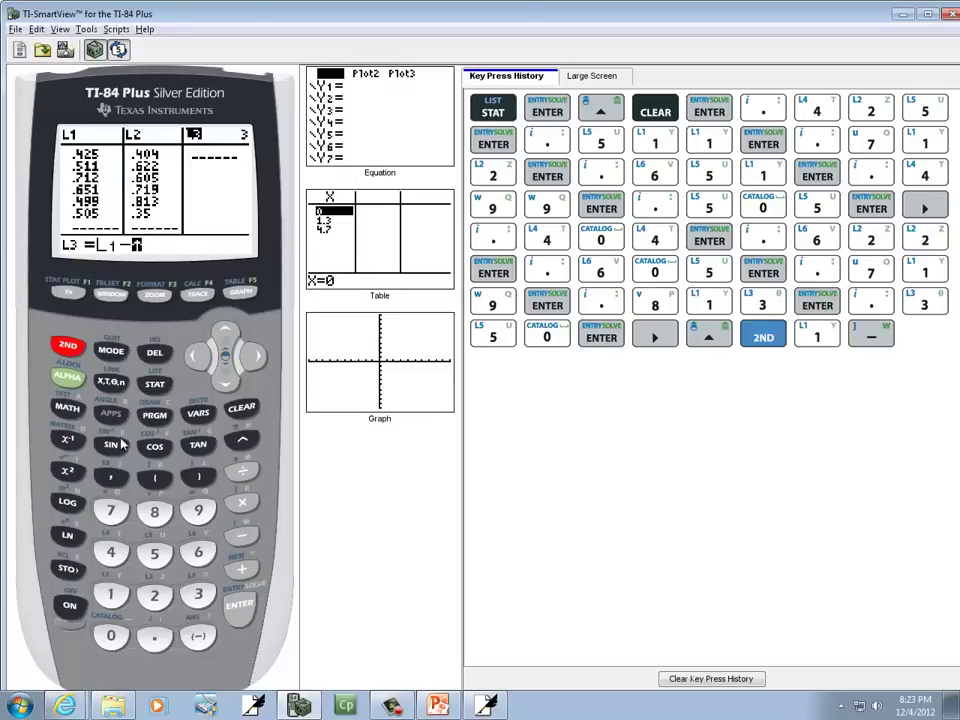
left_click(160, 594)
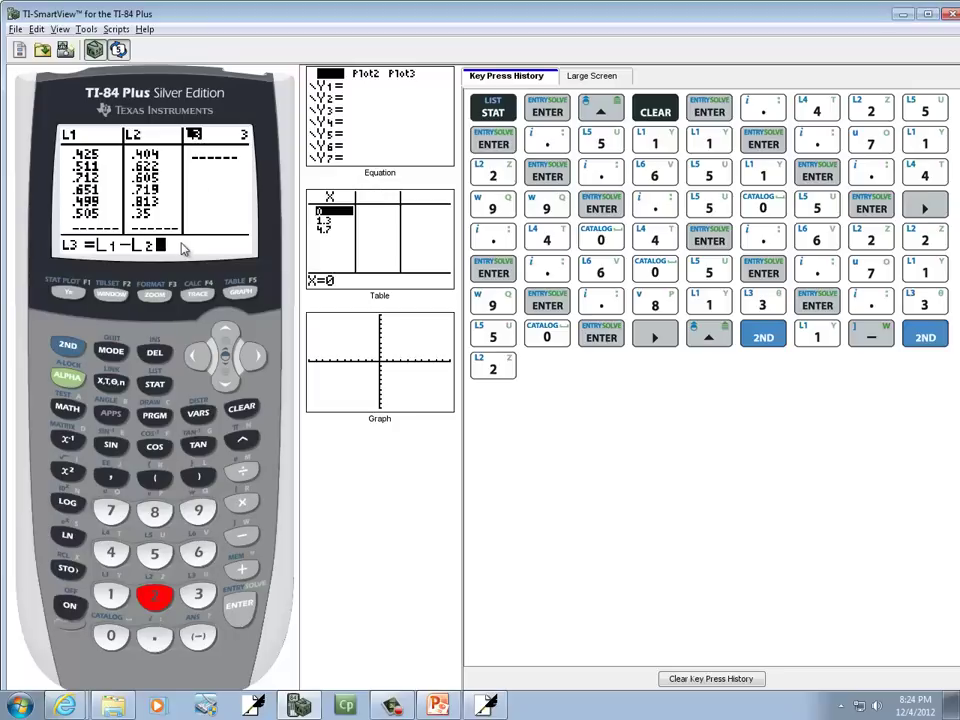
left_click(239, 607)
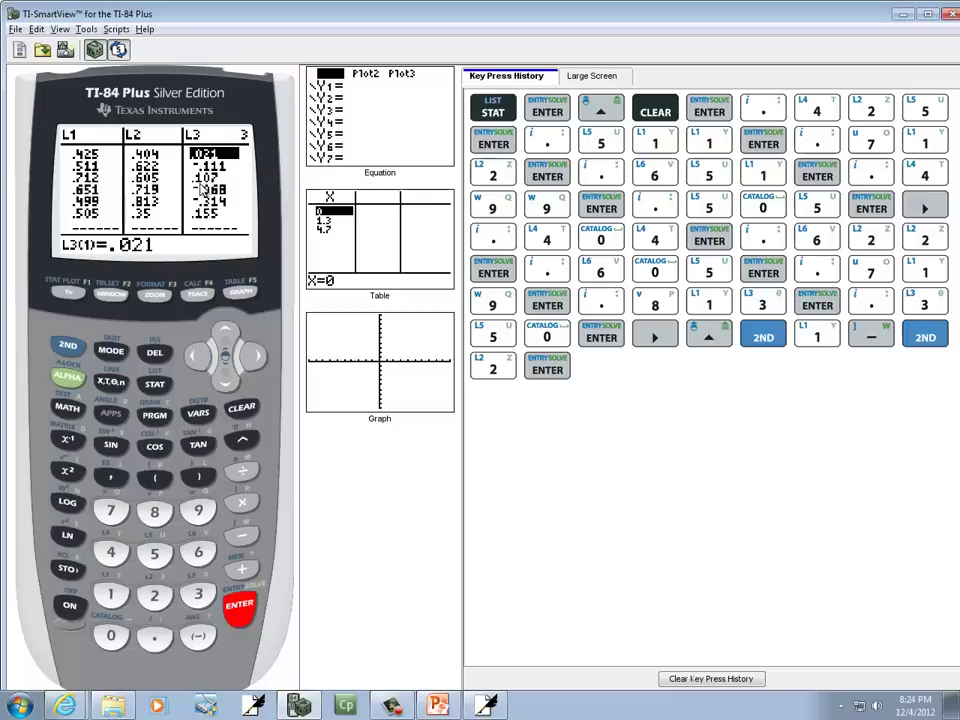
- Quit to the calculator home screen and show the Classical Approach slide
left_click(68, 345)
left_click(111, 350)
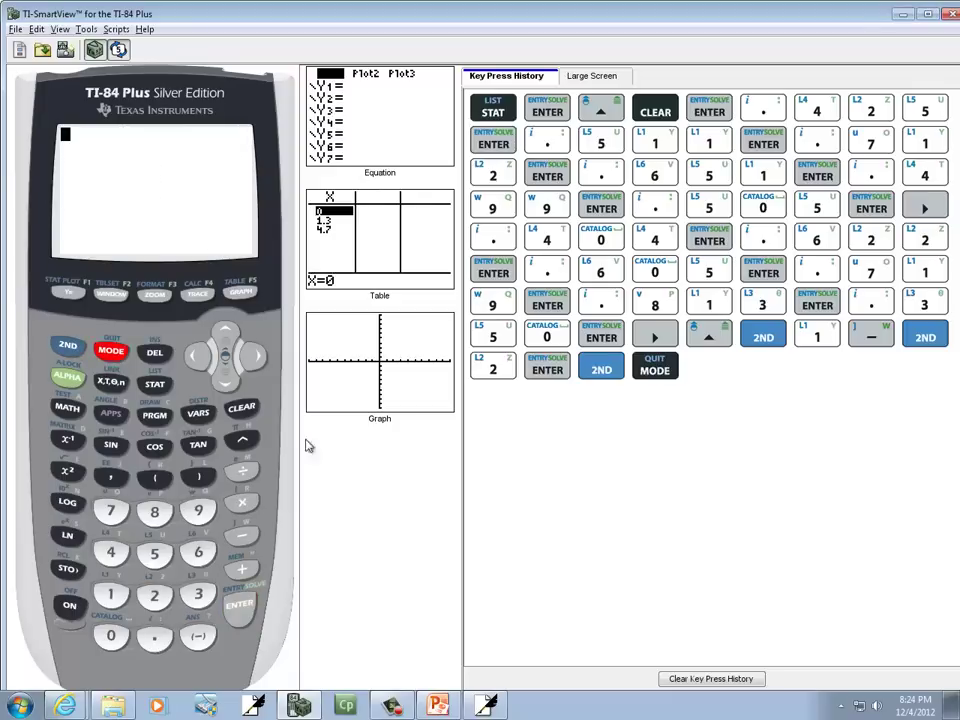
key("alt+Tab")
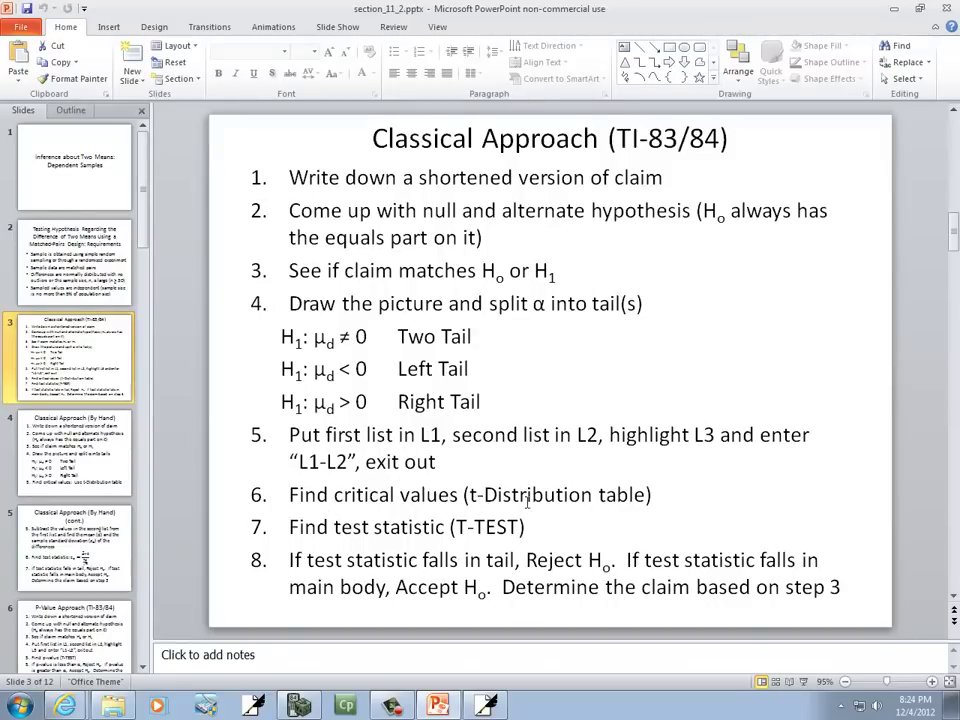
- Handwrite "DF = n-1" and then "DF = 5" below α = .05
key("alt+Tab")
key("alt+Tab")
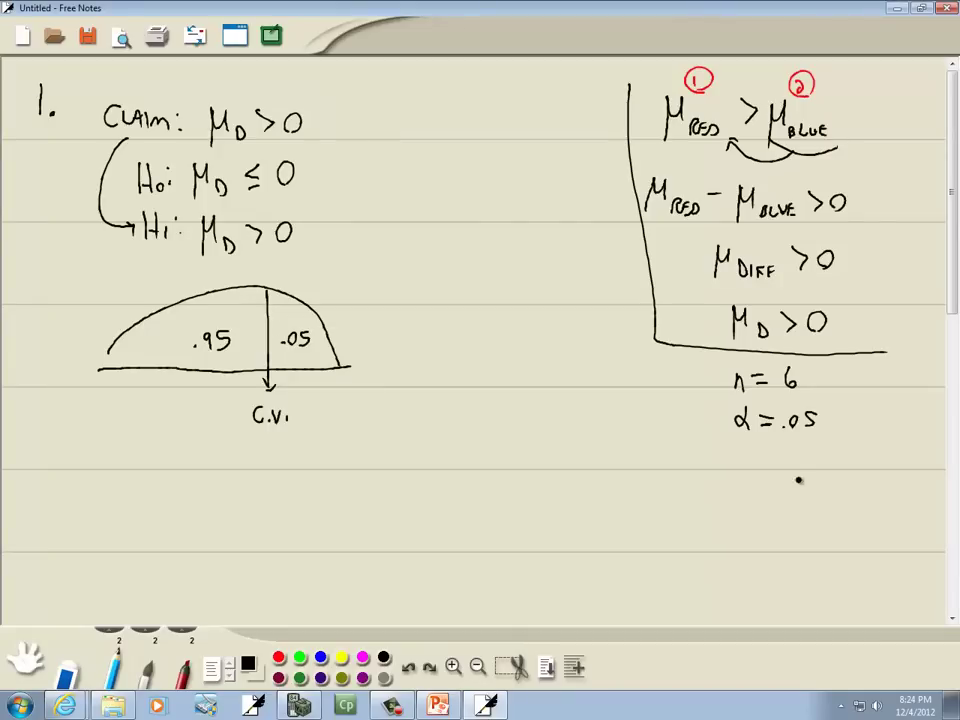
left_click_drag(741, 450, 823, 458)
left_click_drag(828, 450, 828, 466)
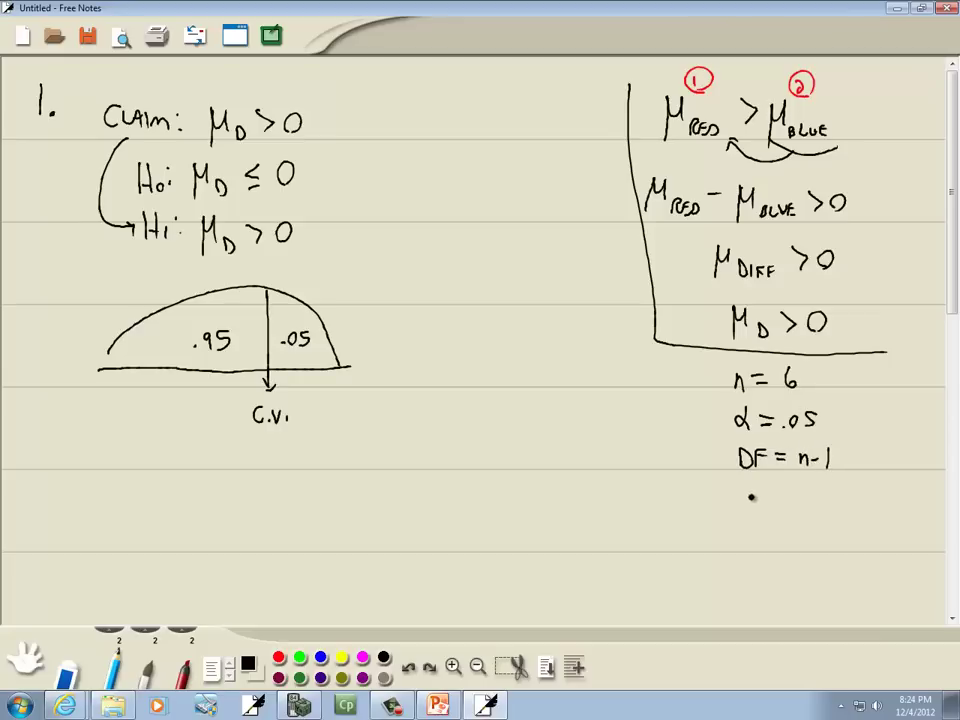
left_click_drag(742, 504, 755, 495)
left_click_drag(759, 504, 770, 490)
left_click(787, 494)
left_click_drag(760, 497, 807, 501)
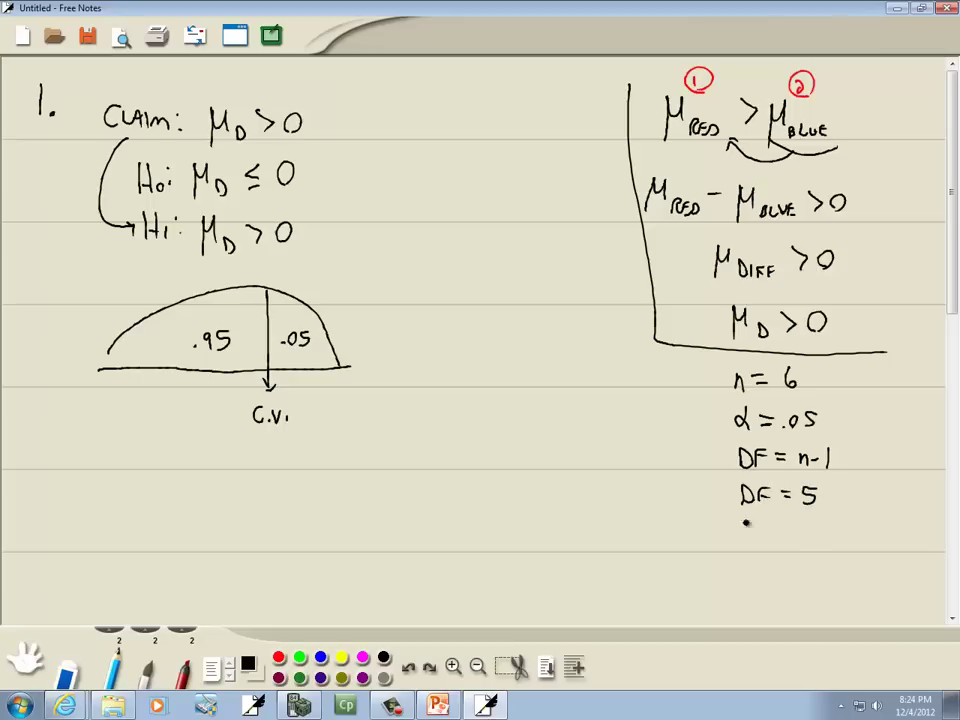
key("alt+Tab")
key("alt+Tab")
key("alt+Tab")
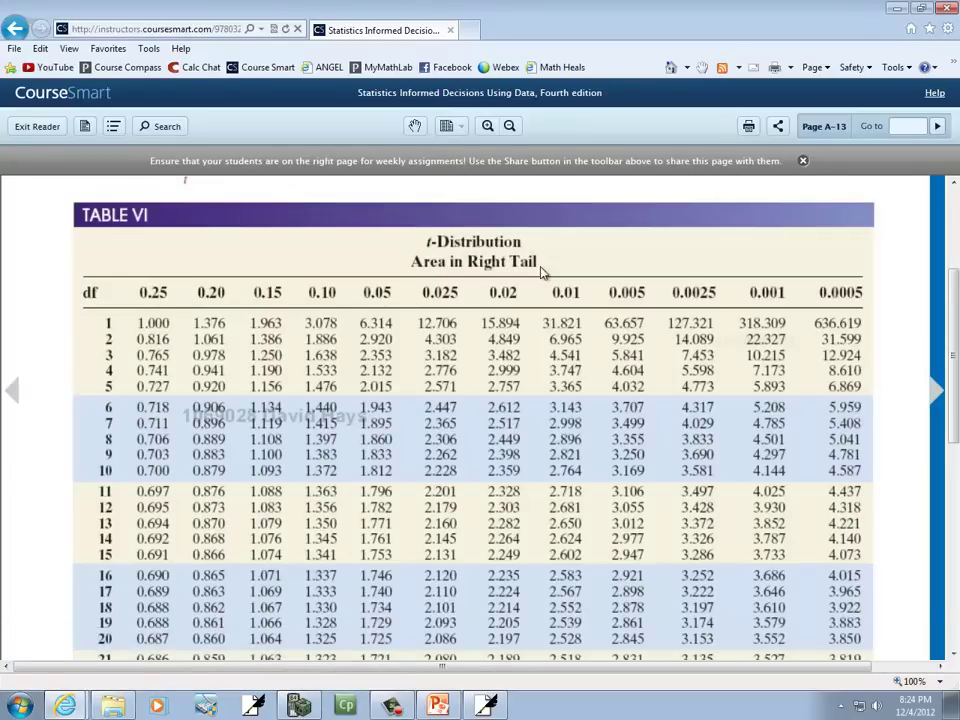
- Read the df 5, 0.05 t-table value and handwrite 2.015 under C.V
key("alt+Tab")
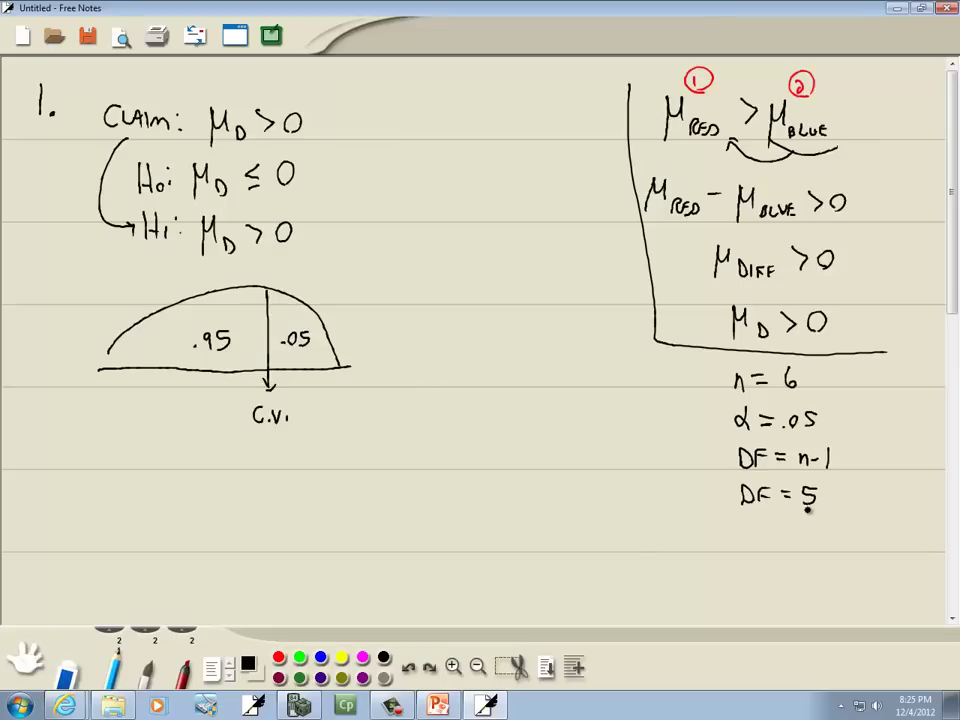
key("alt+Tab")
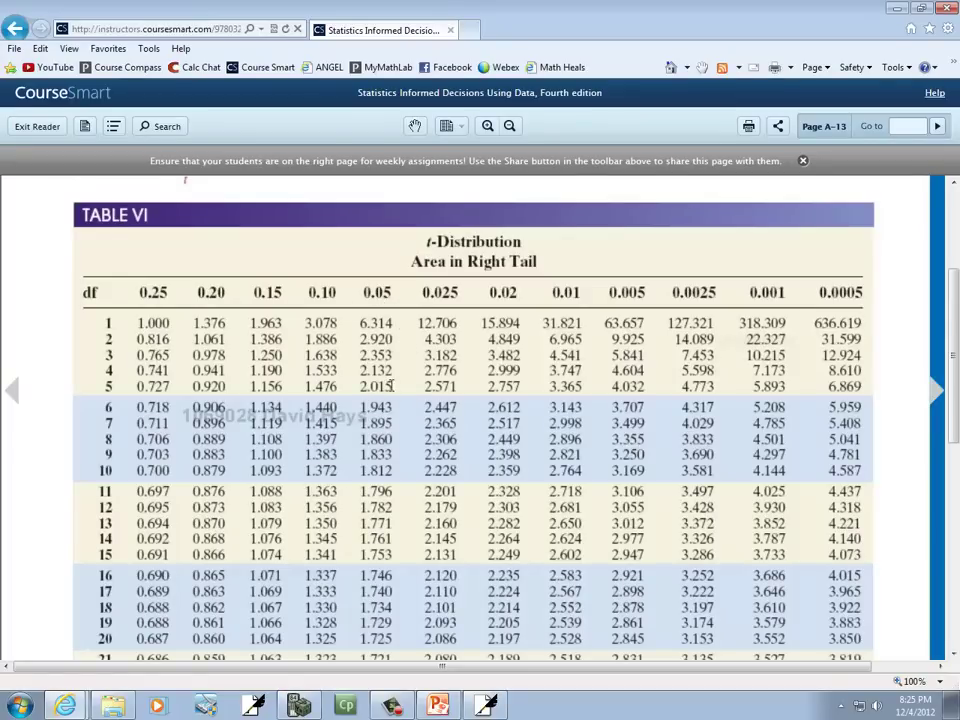
key("alt+Tab")
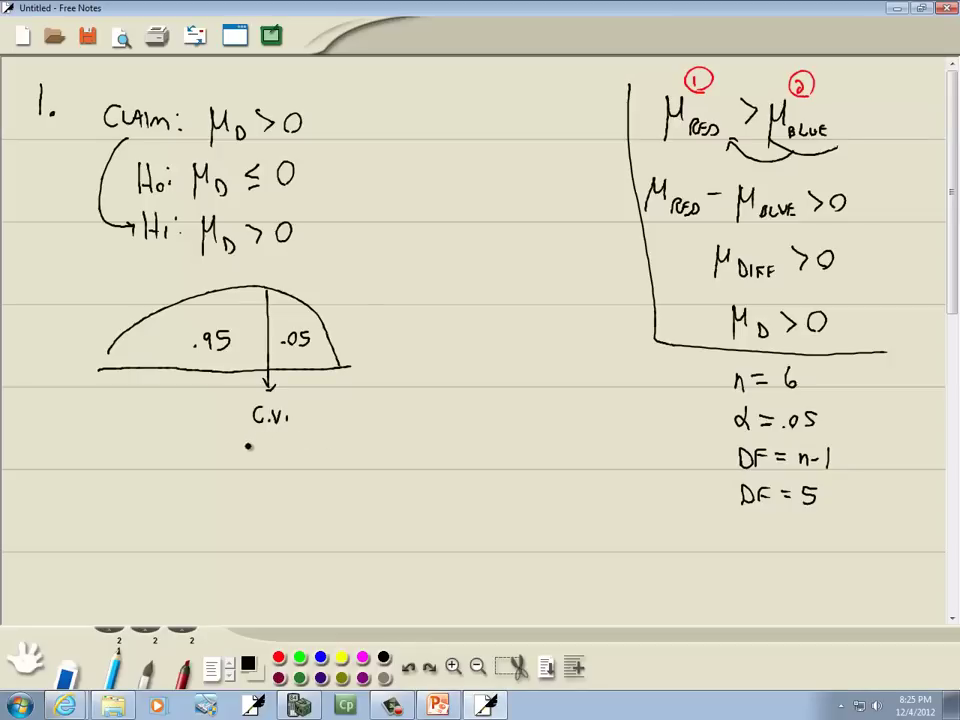
mouse_move(243, 451)
left_mouse_down()
mouse_move(256, 461)
mouse_move(272, 449)
left_mouse_up()
left_click_drag(285, 446, 293, 461)
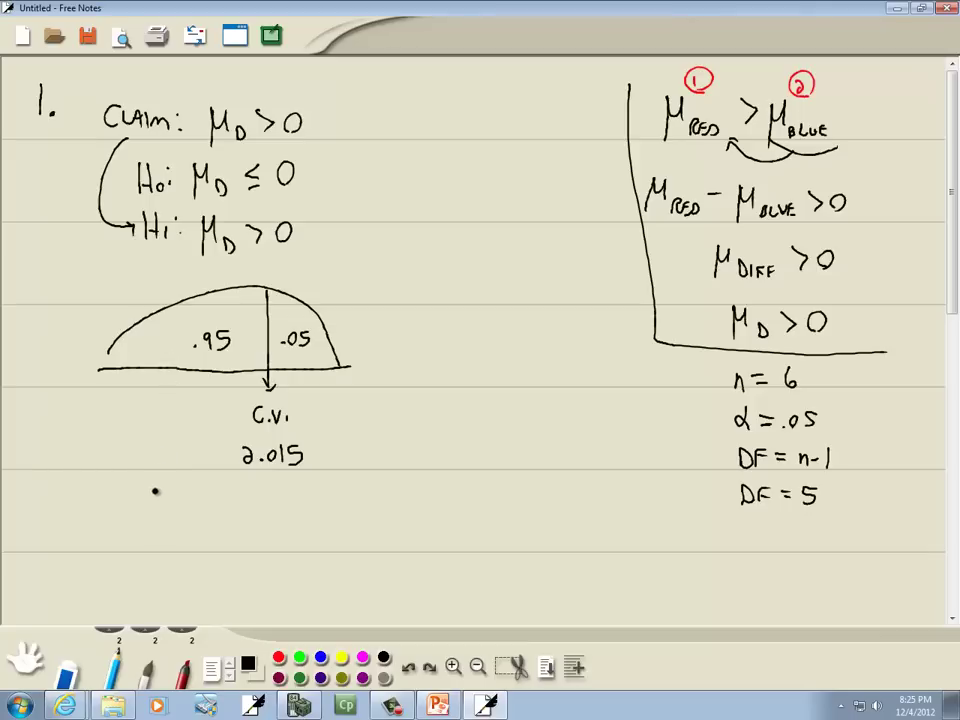
key("alt+Tab")
key("Tab")
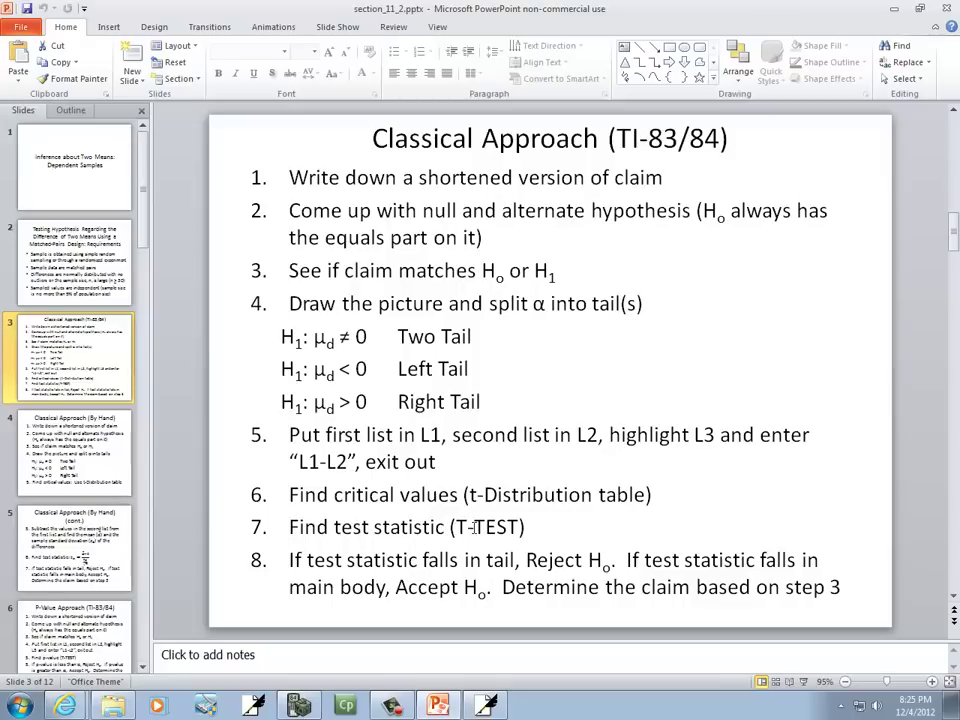
- Handwrite "T.S. : T-TEST" beneath the 2.015 critical value
key("alt+Tab")
mouse_move(206, 533)
left_mouse_down()
mouse_move(206, 510)
mouse_move(233, 527)
left_mouse_up()
left_click(224, 521)
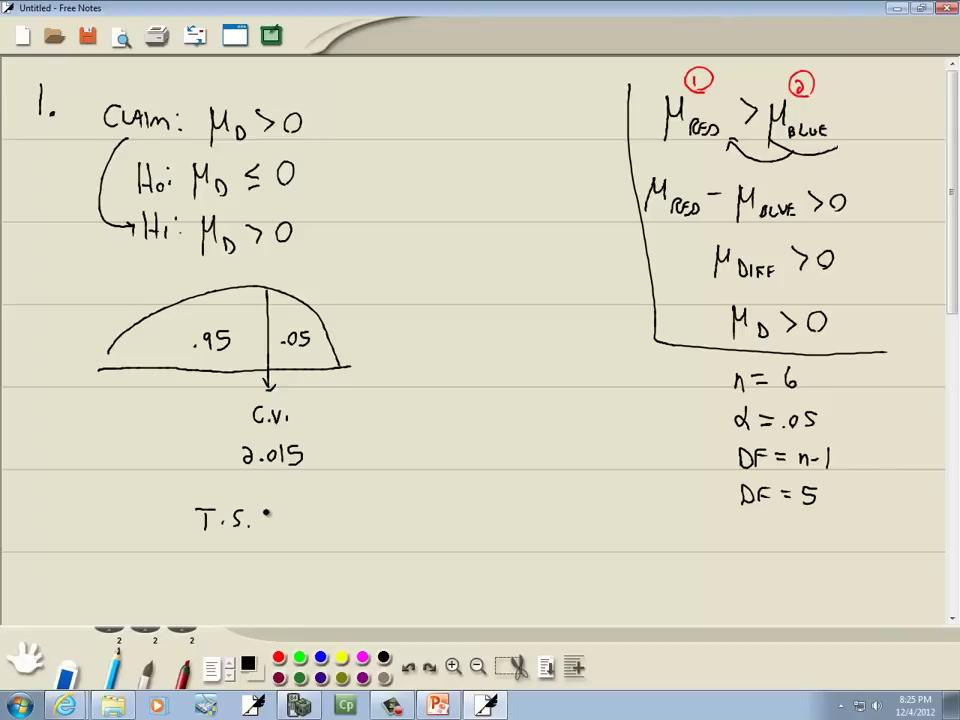
left_click_drag(288, 512, 288, 525)
left_click_drag(282, 511, 305, 517)
mouse_move(311, 511)
left_mouse_down()
mouse_move(311, 523)
mouse_move(316, 510)
left_mouse_up()
mouse_move(318, 522)
left_mouse_down()
mouse_move(326, 514)
mouse_move(330, 524)
left_mouse_up()
left_click_drag(345, 511, 345, 525)
left_click_drag(339, 510, 352, 510)
key("alt+Tab")
key("alt+Tab")
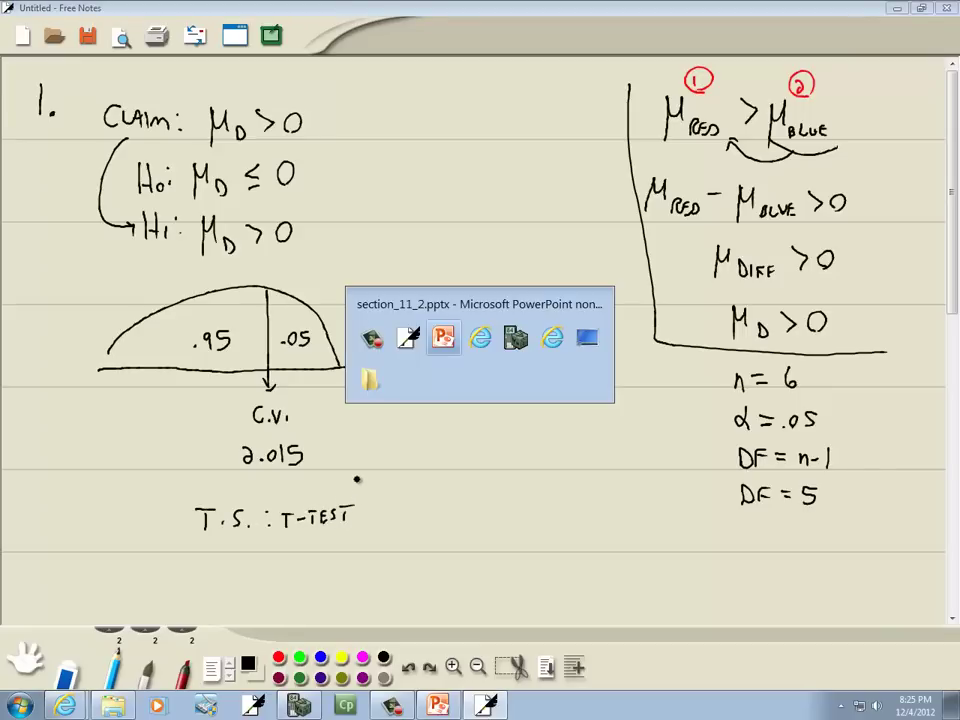
key("alt+Tab")
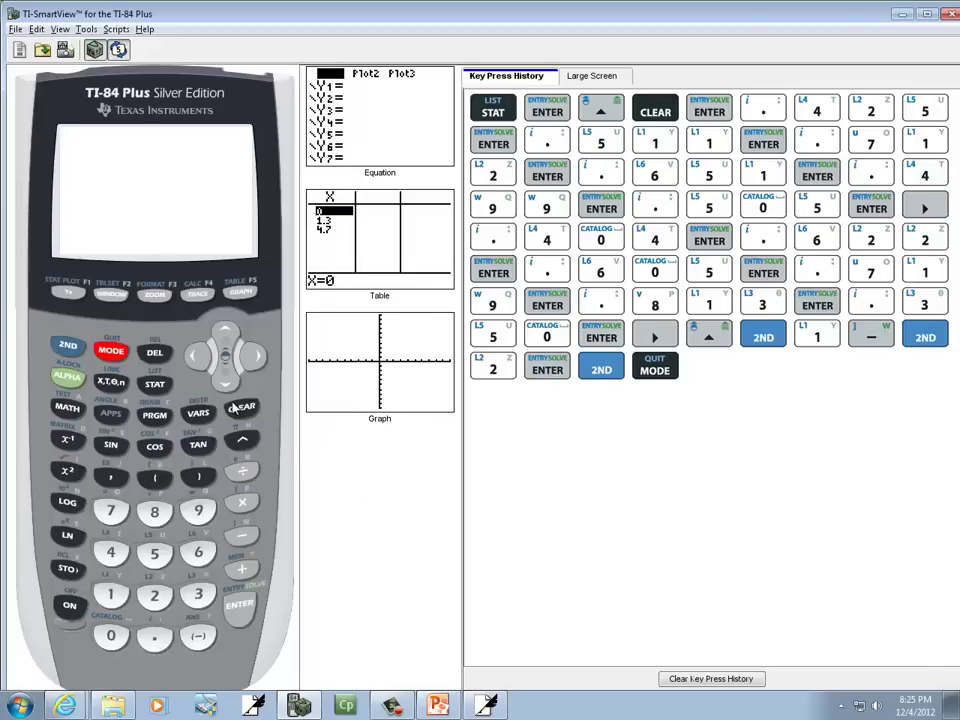
- Open STAT > TESTS > 2:T-Test and set the input type to Data
left_click(158, 386)
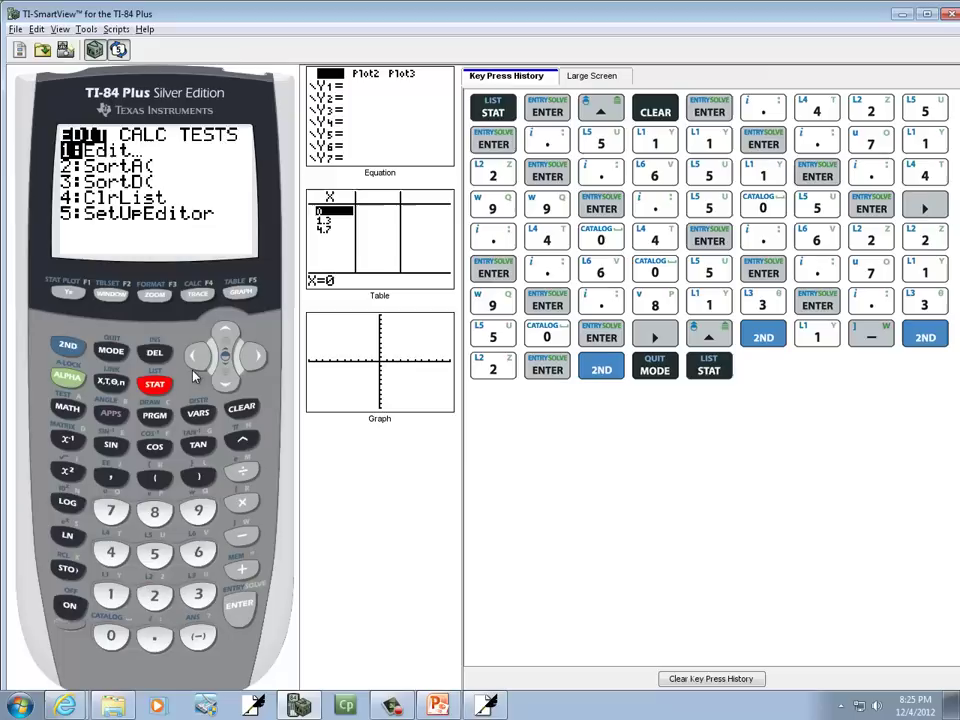
left_click(255, 362)
left_click(255, 362)
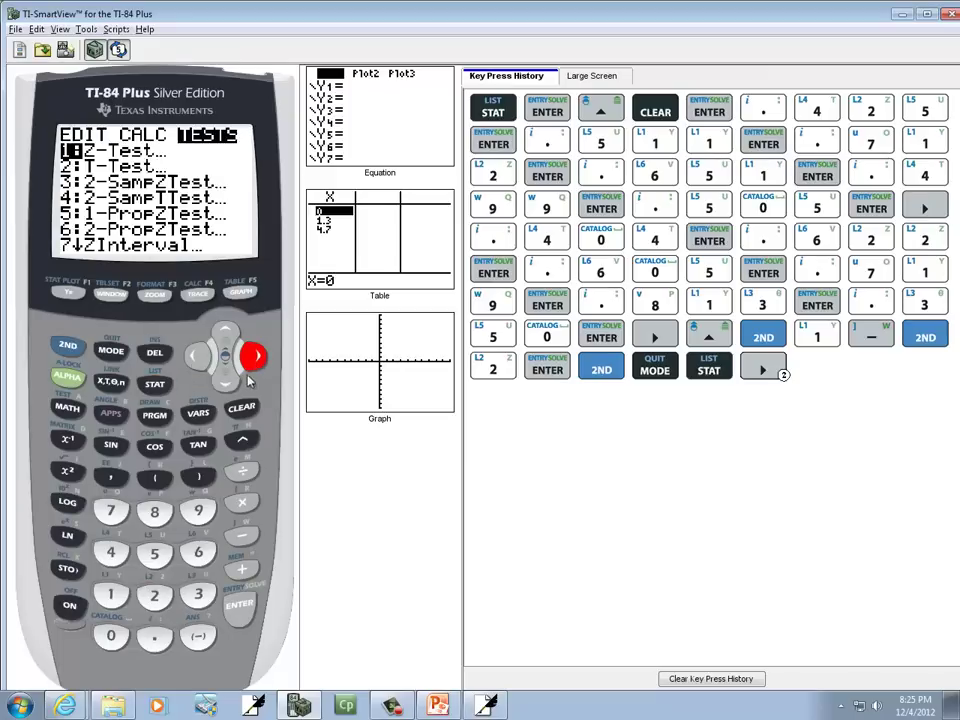
left_click(227, 382)
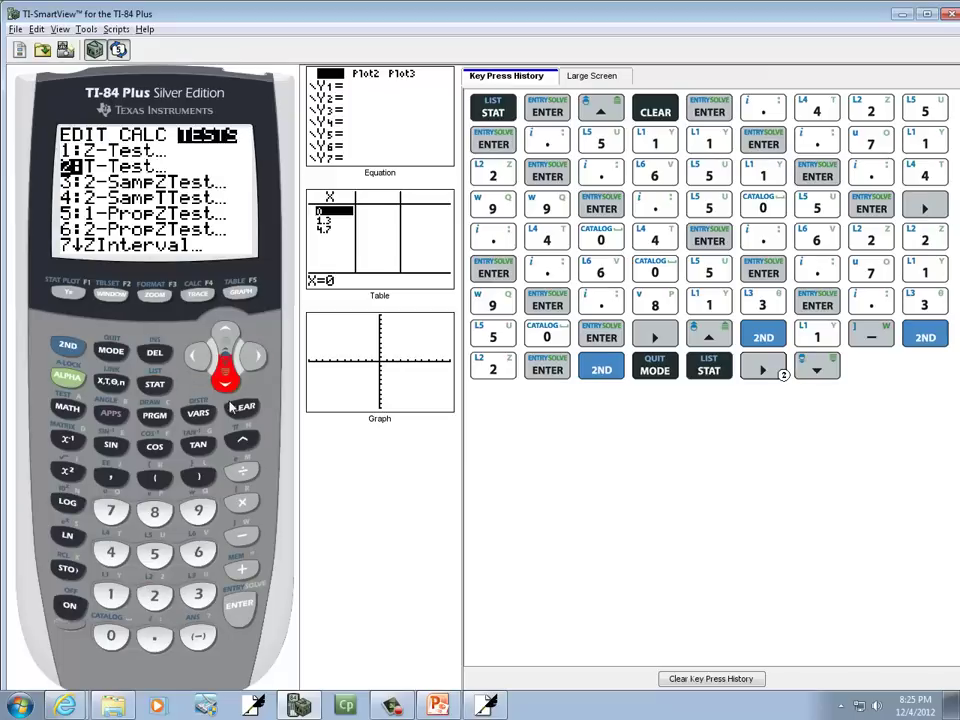
left_click(240, 608)
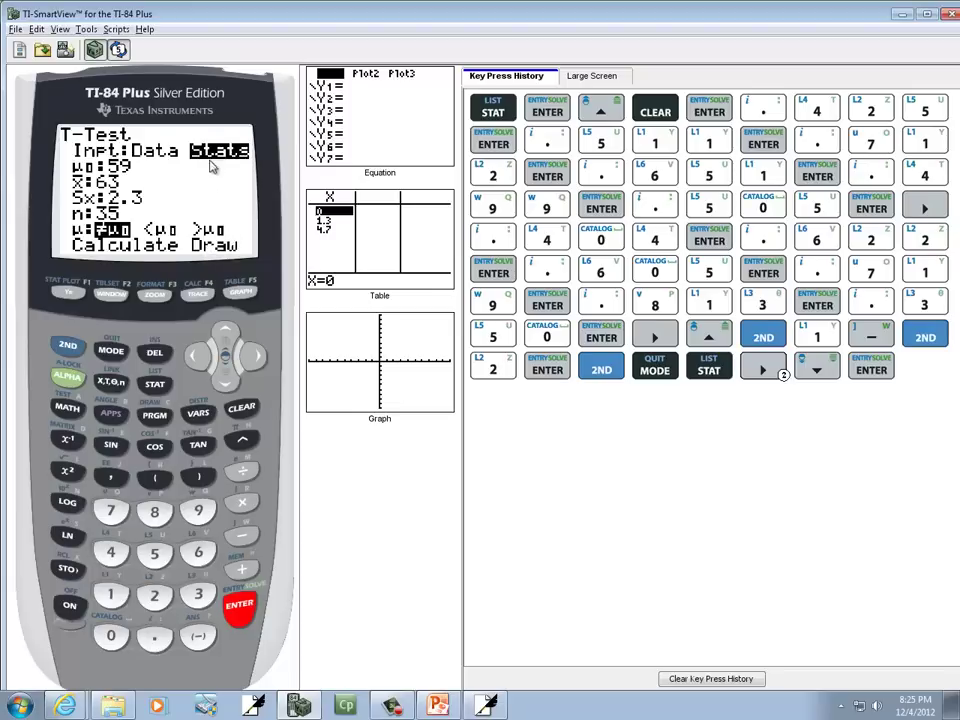
key("Left")
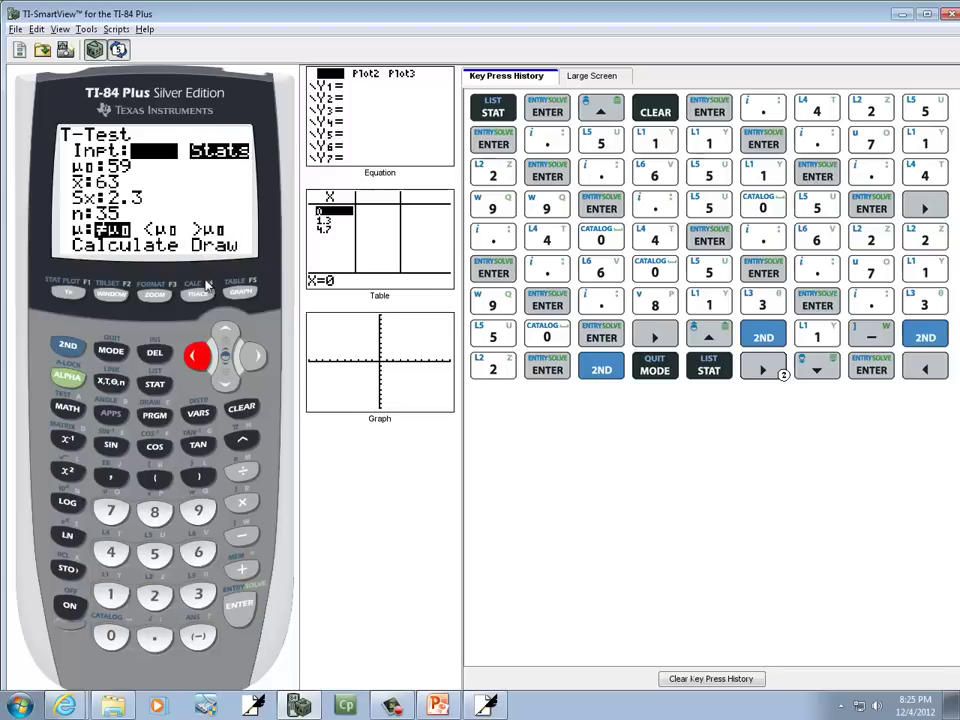
left_click(245, 610)
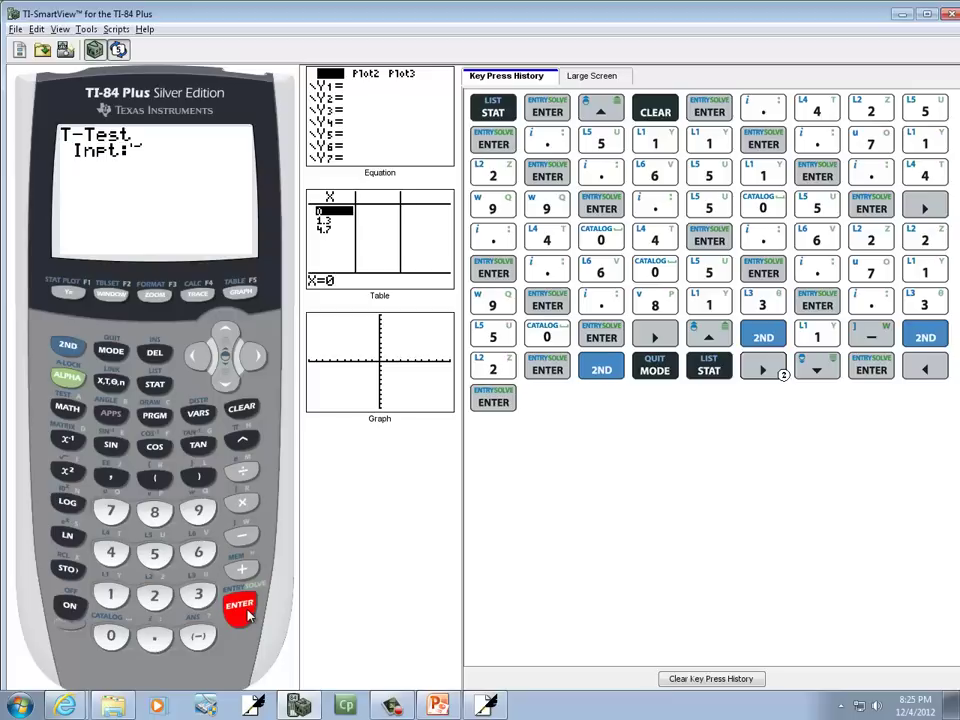
left_click(228, 388)
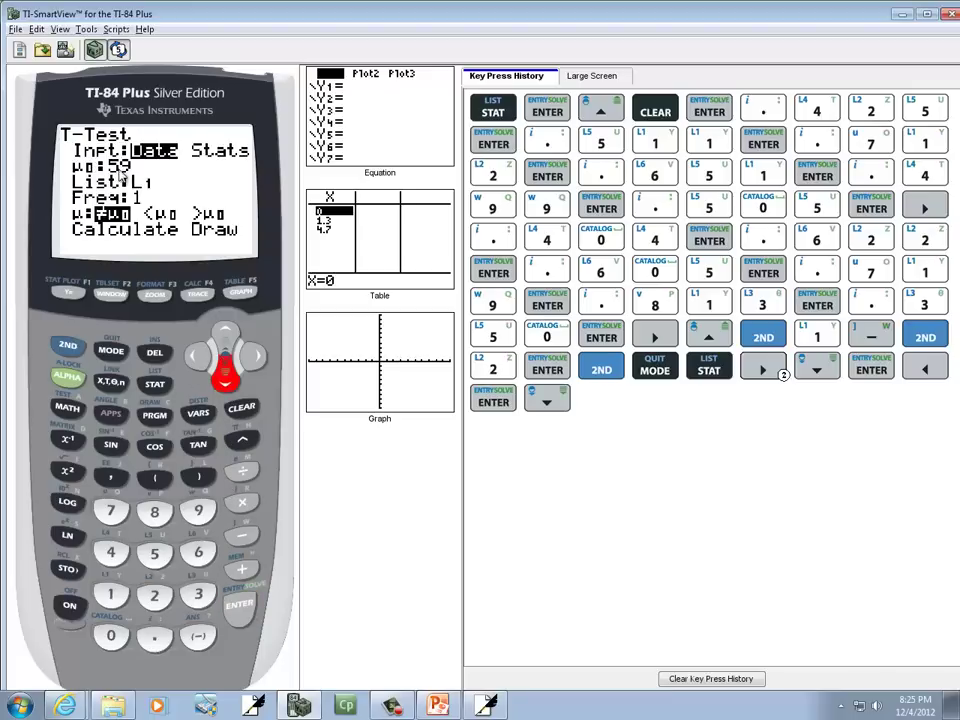
key("alt+Tab")
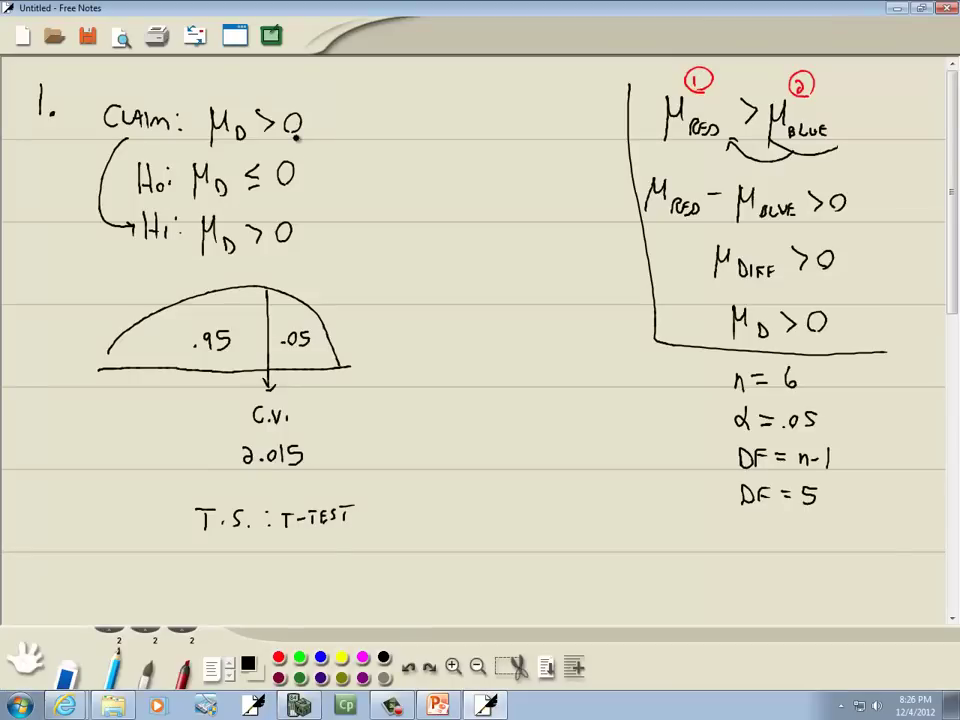
key("alt+Tab")
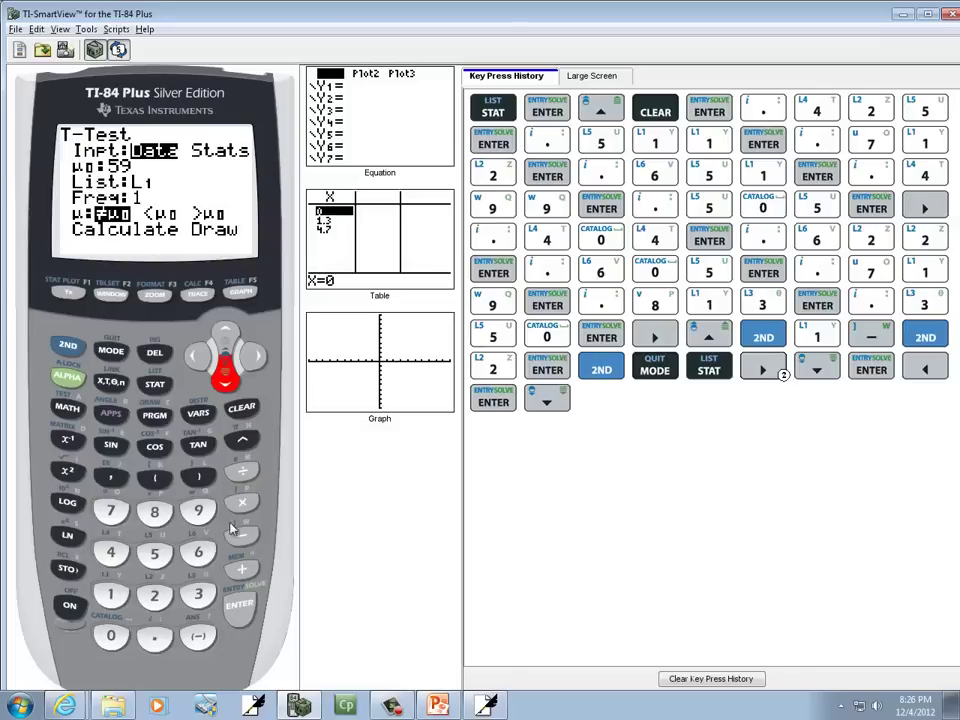
- Set μ0 to 0 and the T-Test list to L3
left_click(111, 636)
left_click(238, 608)
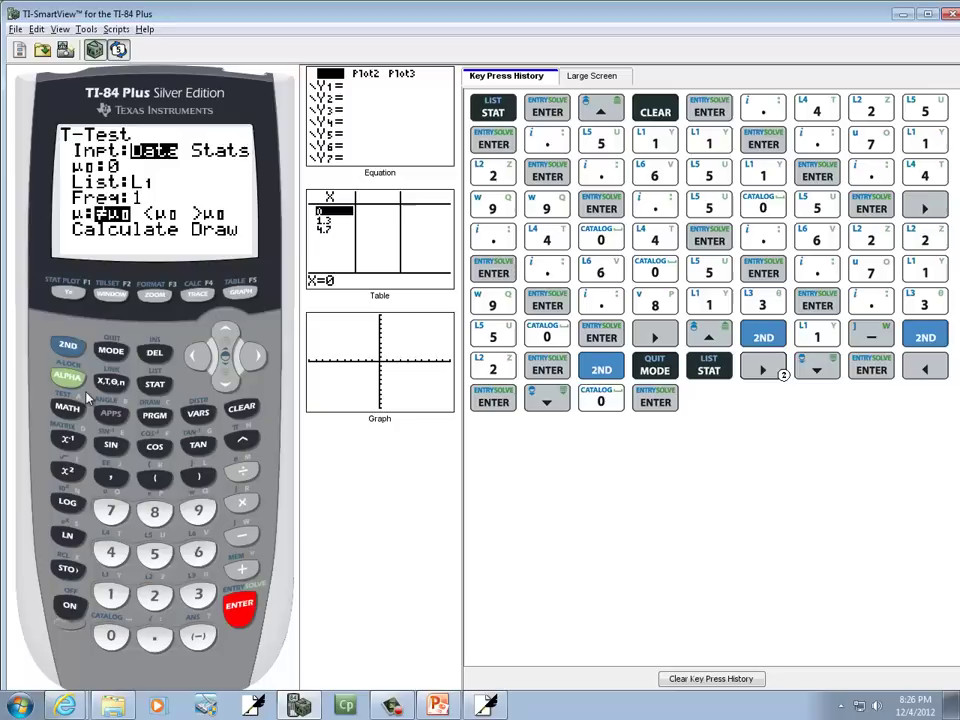
left_click(68, 344)
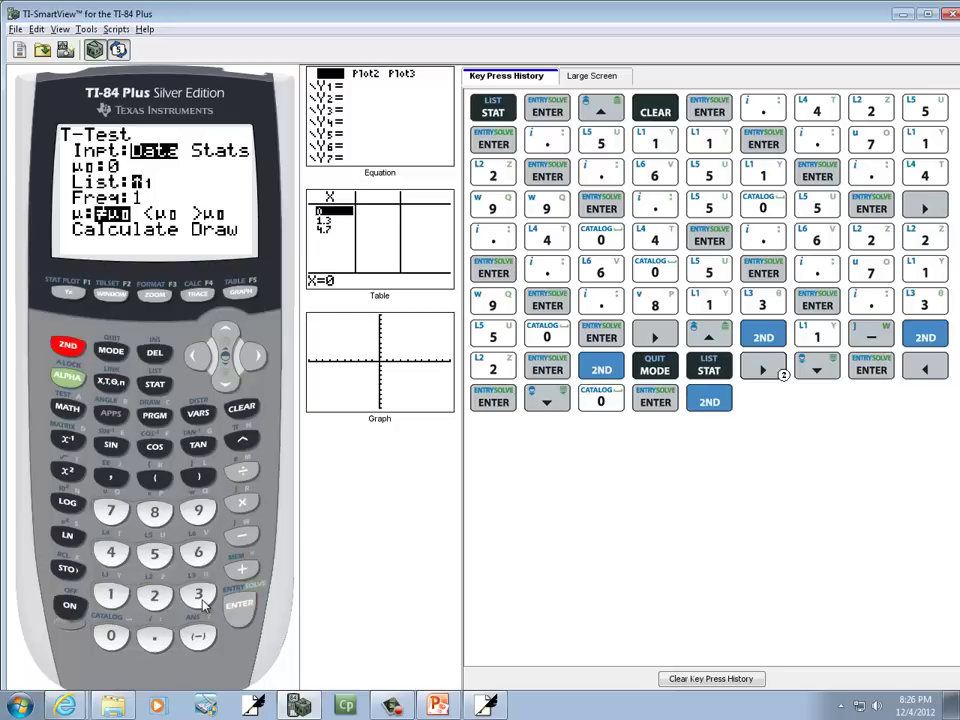
left_click(198, 588)
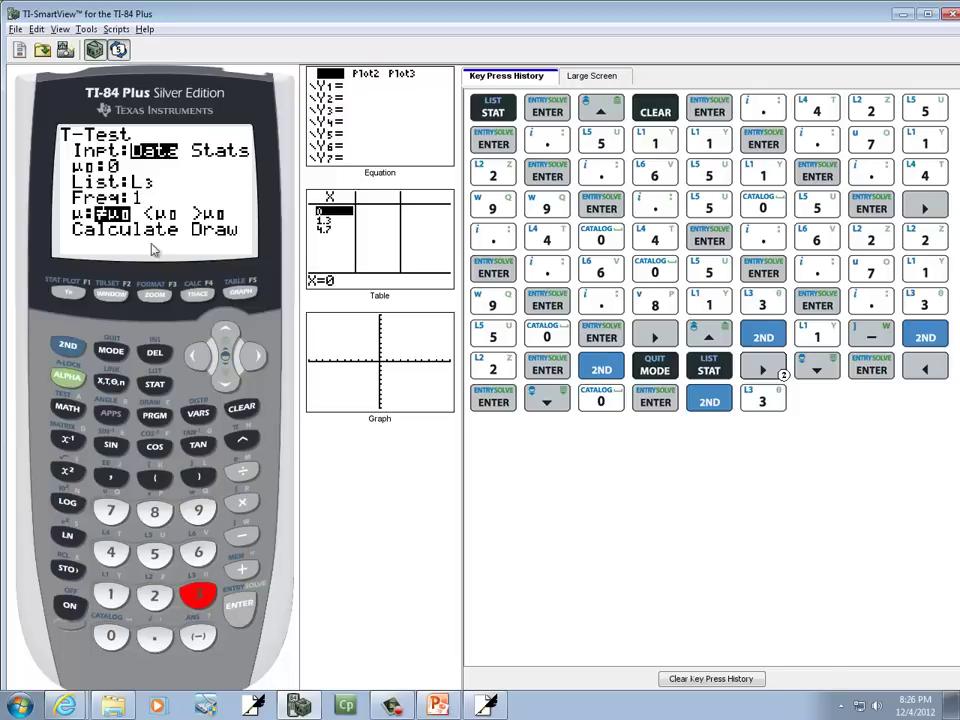
- Choose the >μ0 alternative and calculate, getting t ≈ -.505 and p ≈ .682
left_click(225, 383)
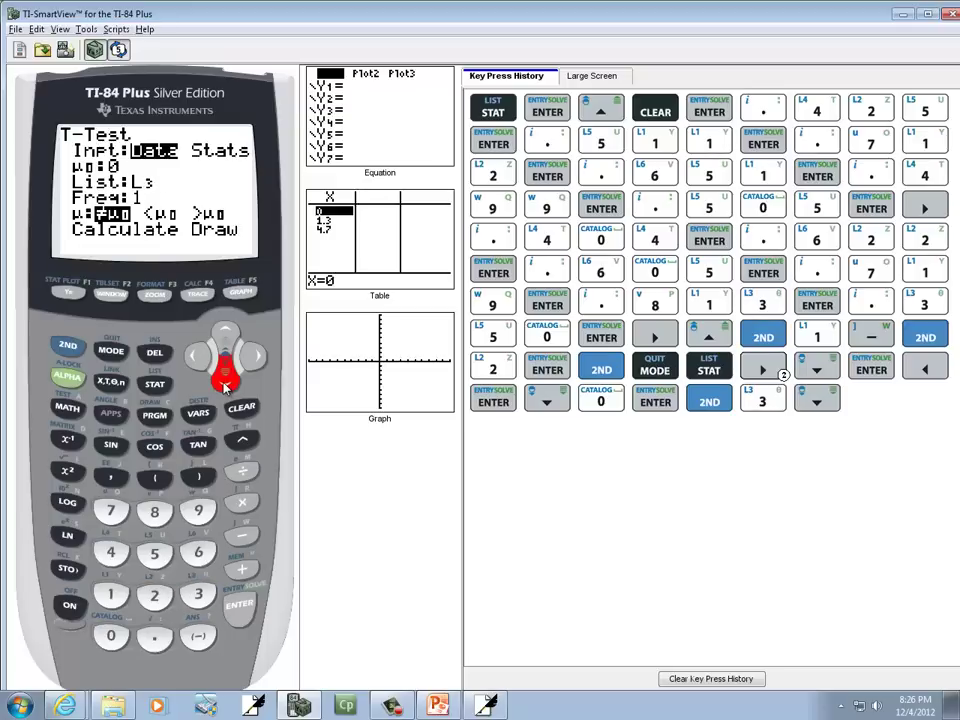
left_click(225, 383)
key("alt+Tab")
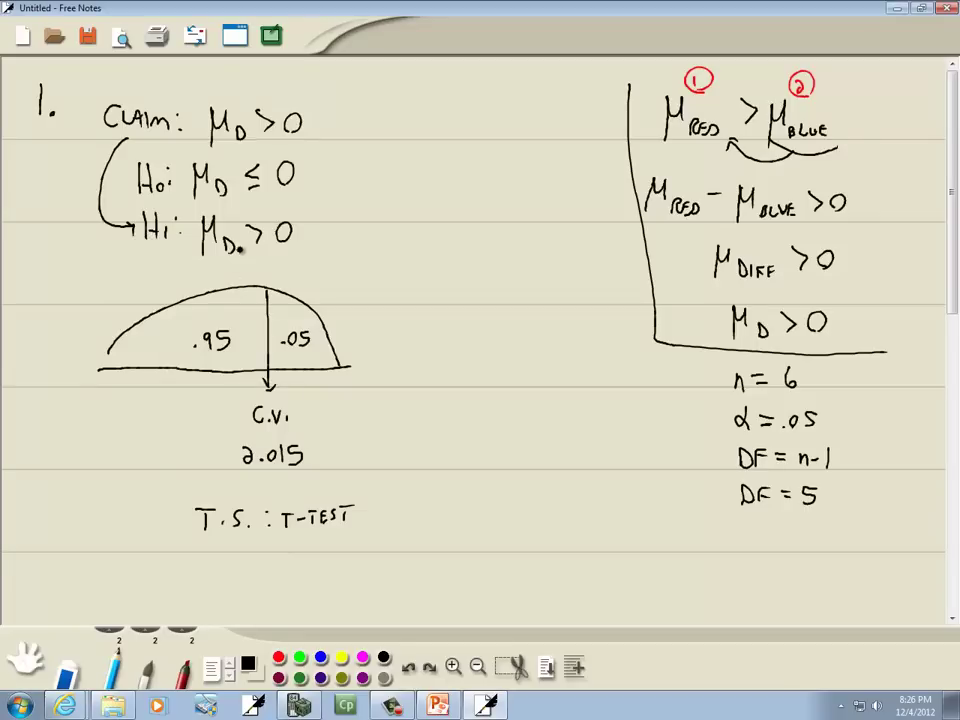
key("alt+Tab")
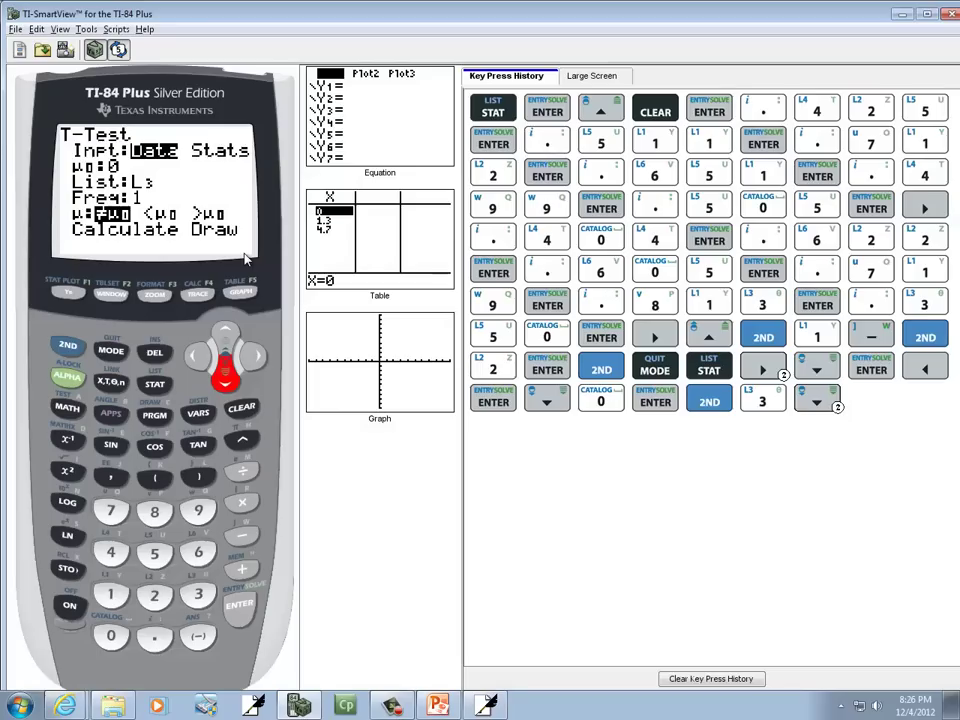
left_click(256, 358)
left_click(256, 358)
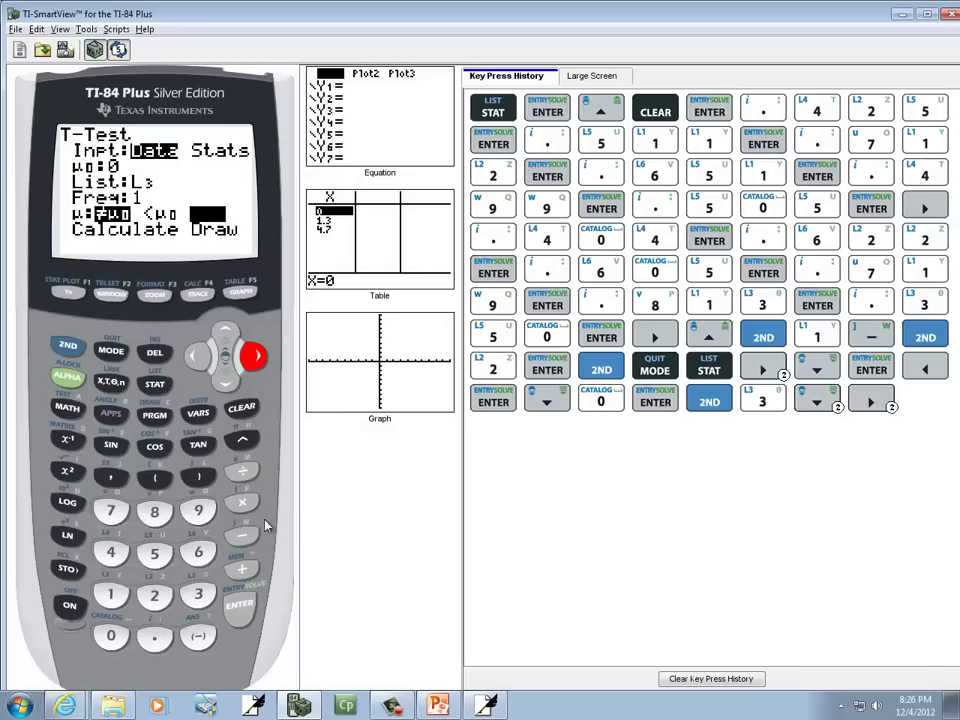
left_click(240, 610)
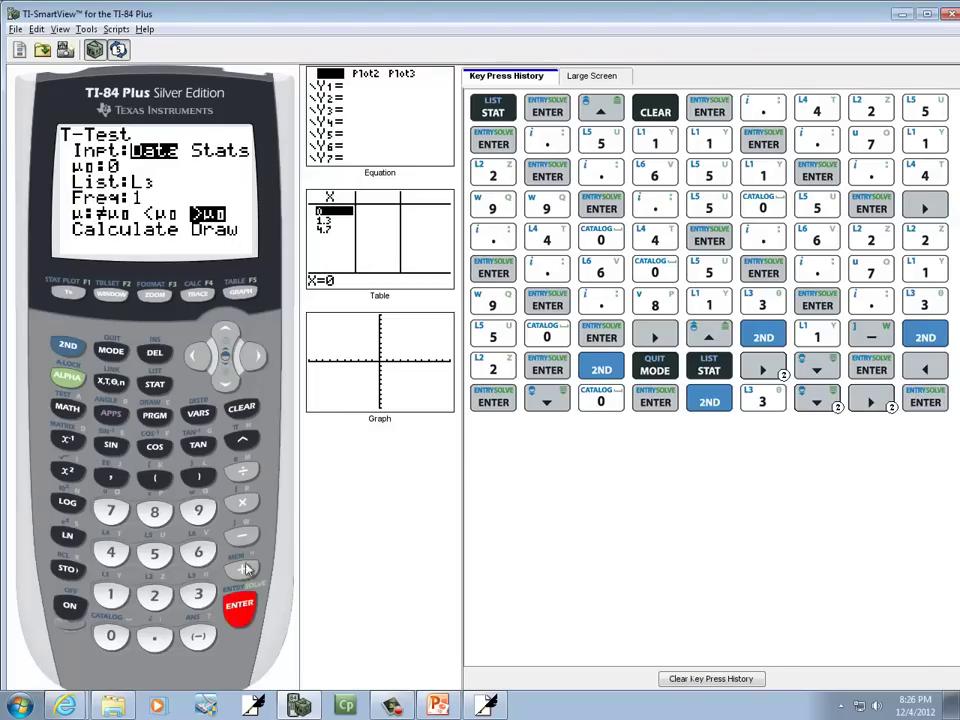
left_click(228, 378)
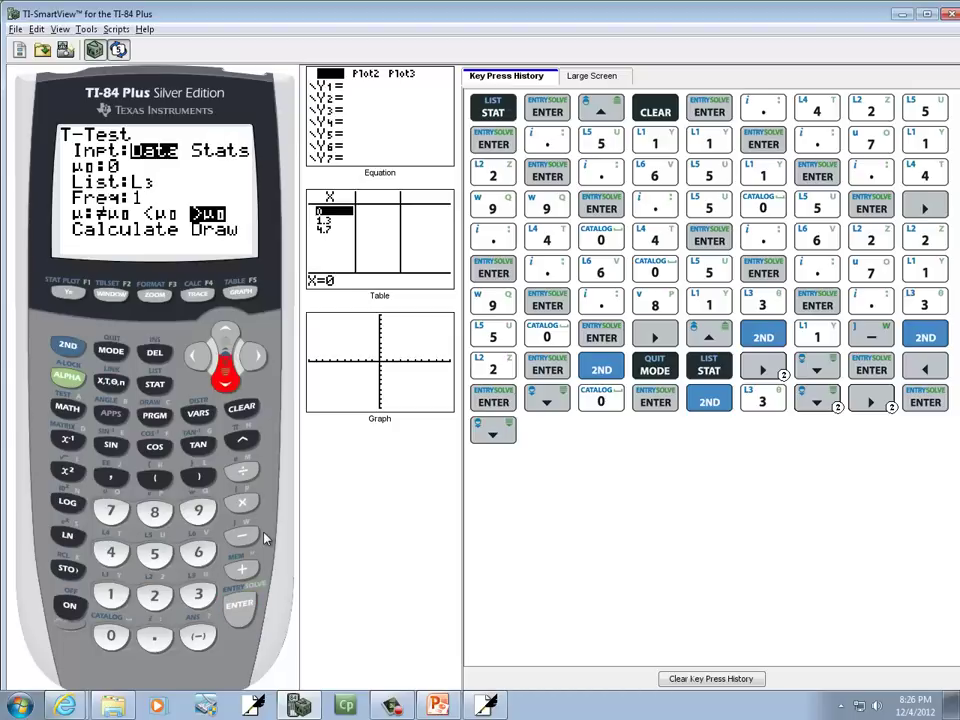
left_click(238, 607)
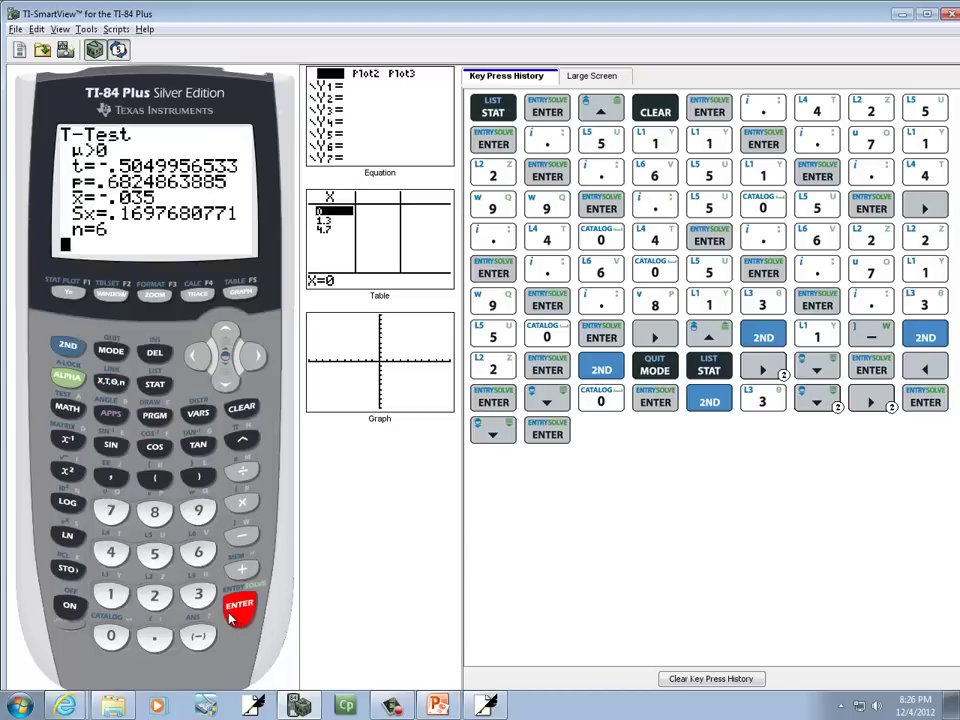
- Handwrite t = -0.50 under T.S. : T-TEST
key("alt+Tab")
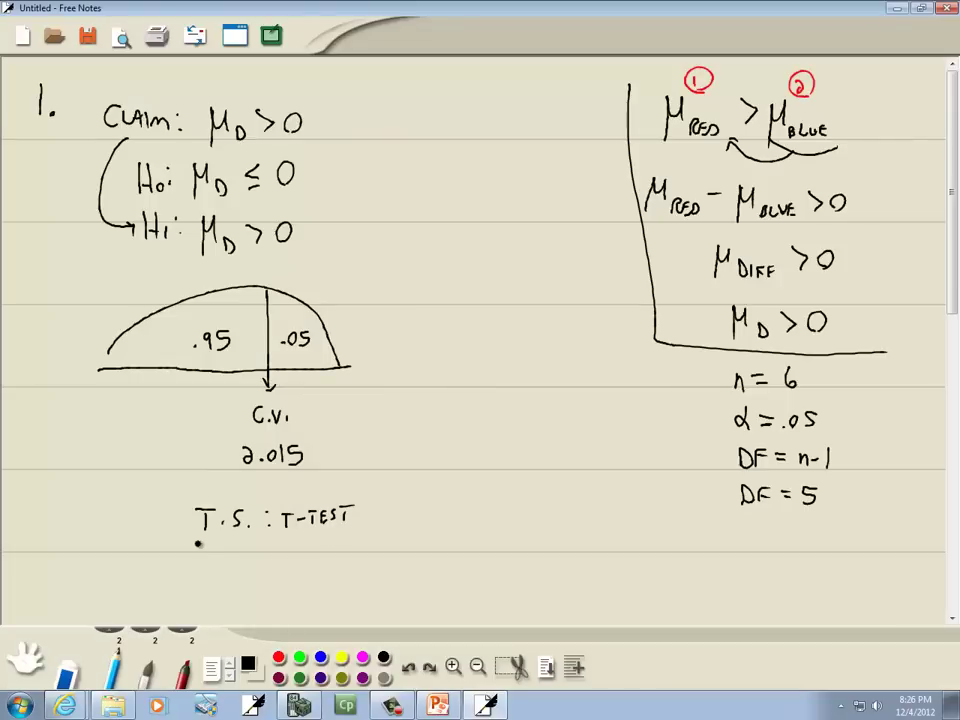
left_click_drag(220, 549, 215, 572)
left_click_drag(212, 557, 248, 561)
key("alt+Tab")
key("alt+Tab")
mouse_move(262, 560)
left_mouse_down()
mouse_move(327, 549)
mouse_move(309, 570)
mouse_move(352, 562)
mouse_move(335, 541)
left_mouse_up()
key("alt+Tab")
key("alt+Tab")
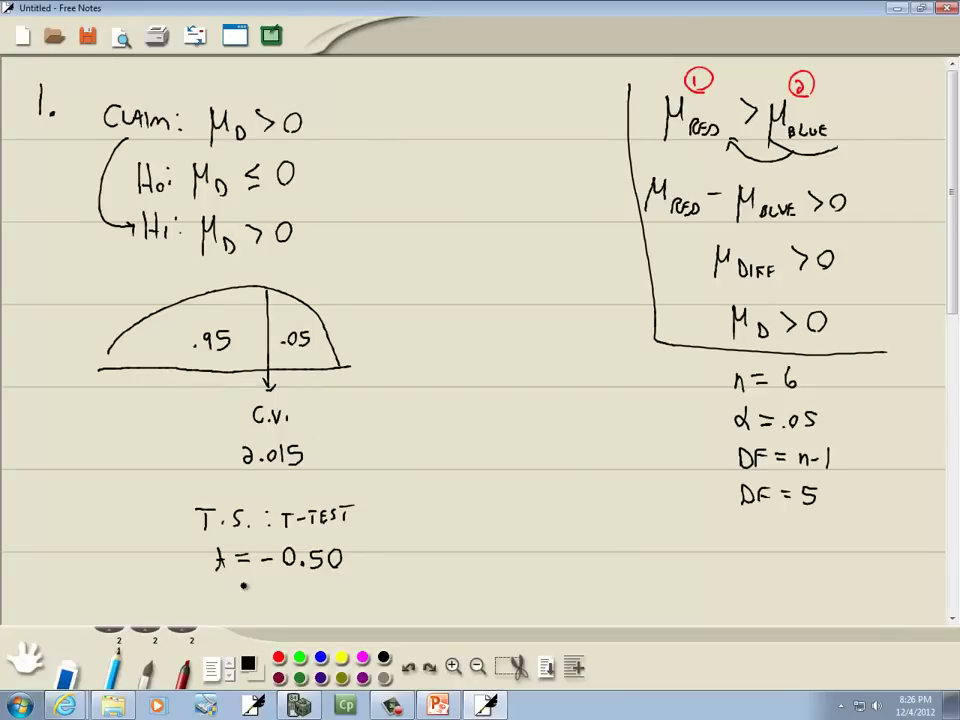
- Draw an arrow from t to the curve and write an underlined "Conc:" heading
mouse_move(306, 576)
left_mouse_down()
mouse_move(196, 582)
mouse_move(151, 517)
mouse_move(165, 377)
left_mouse_up()
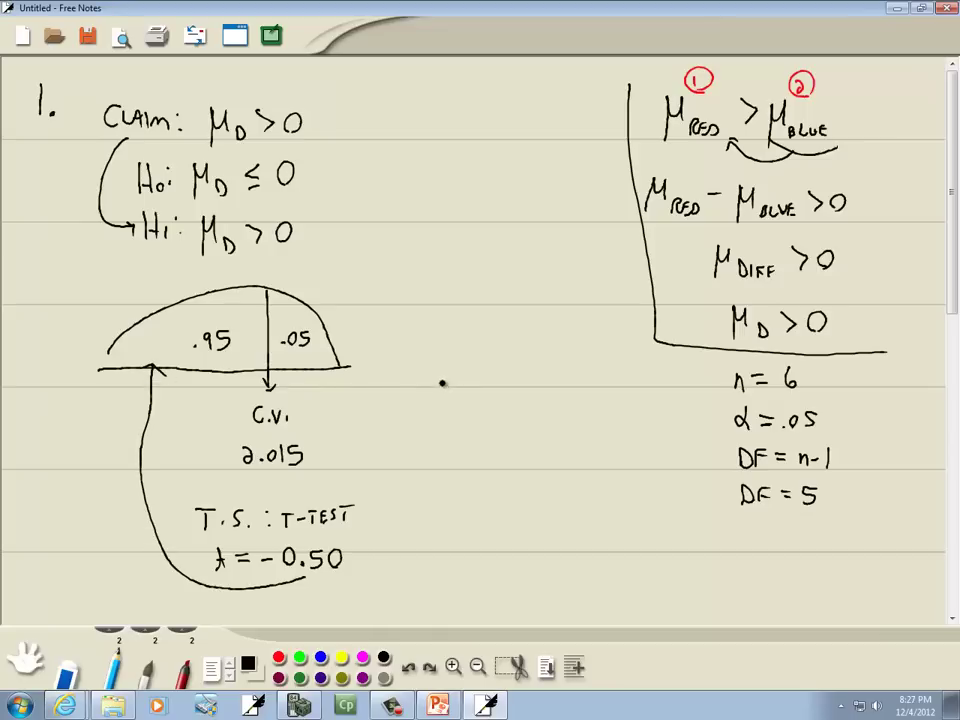
left_click_drag(455, 455, 510, 474)
left_click_drag(449, 483, 517, 485)
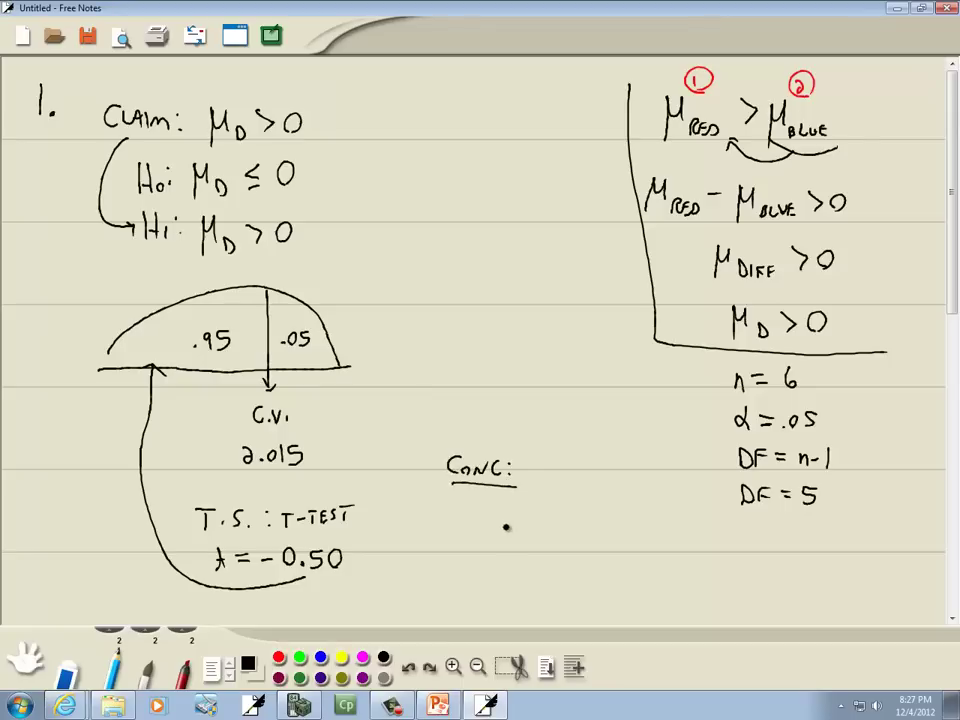
- Write "ACCEPT Ho", "REJECT H1" and "REJECT CLAIM" on three lines under Conc:
key("alt+Tab")
key("alt+Tab")
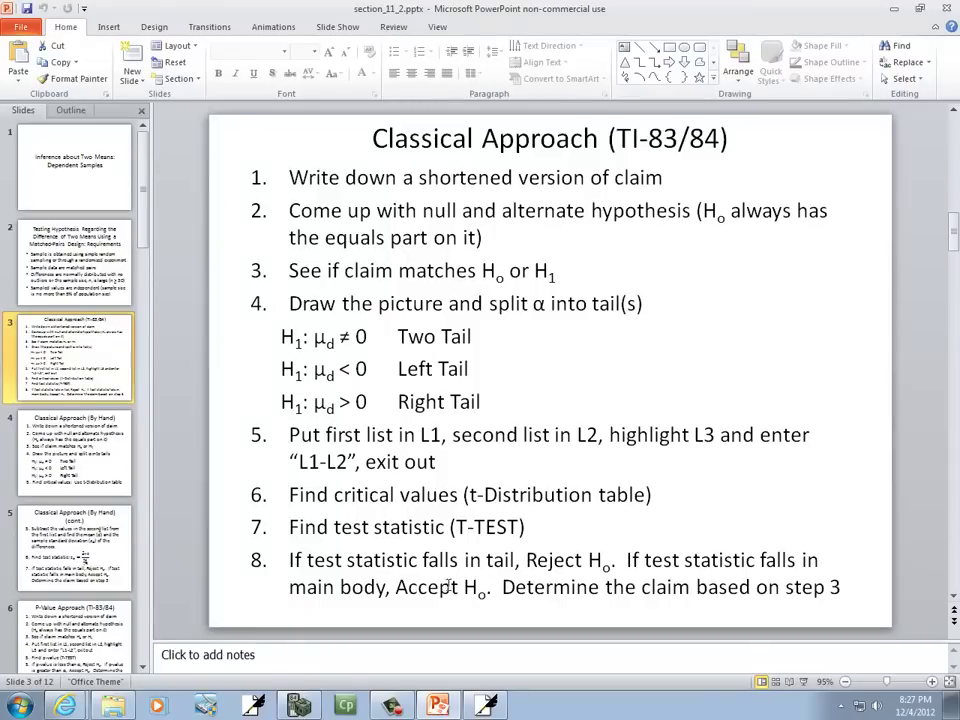
key("alt+Tab")
mouse_move(480, 520)
left_mouse_down()
mouse_move(520, 517)
mouse_move(533, 504)
mouse_move(563, 518)
left_mouse_up()
left_click_drag(564, 511, 573, 518)
left_click_drag(579, 509, 578, 512)
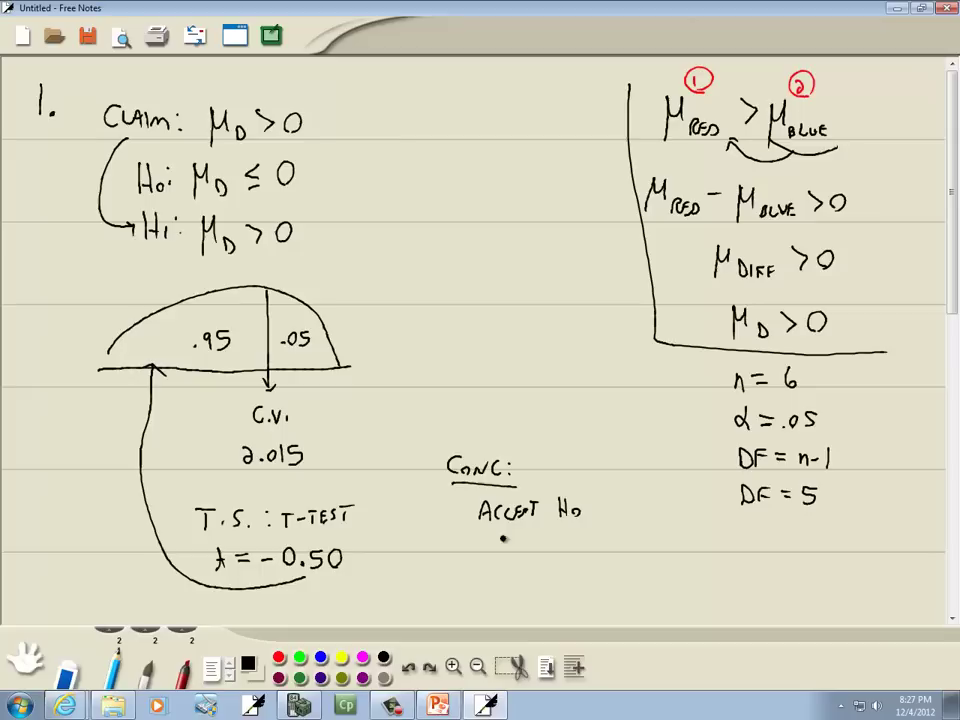
mouse_move(482, 542)
left_mouse_down()
mouse_move(545, 540)
mouse_move(590, 552)
left_mouse_up()
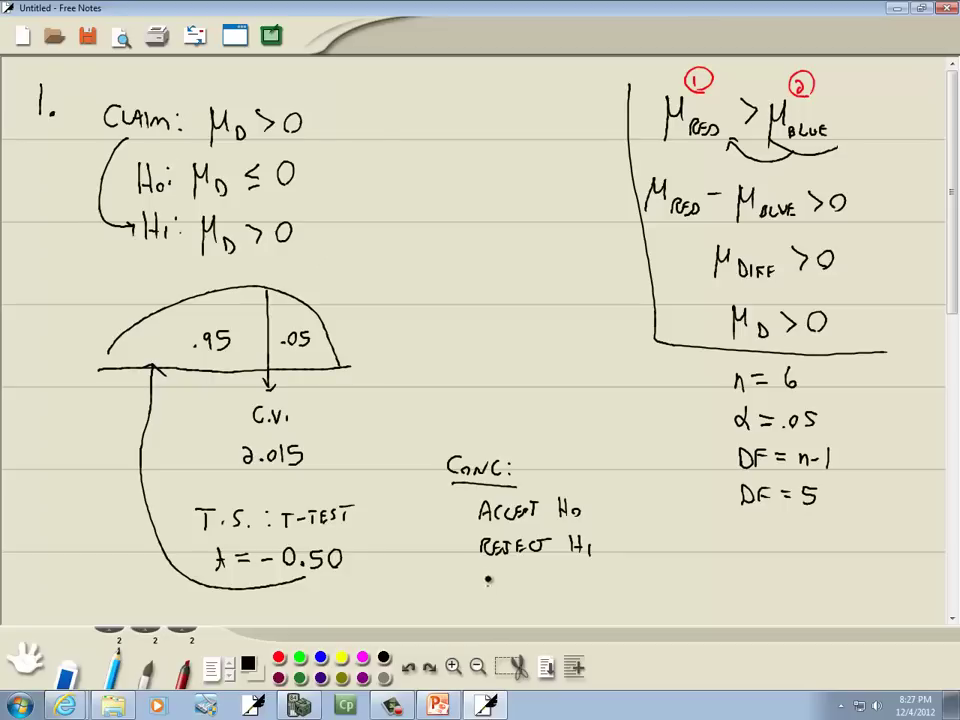
left_click_drag(488, 580, 619, 580)
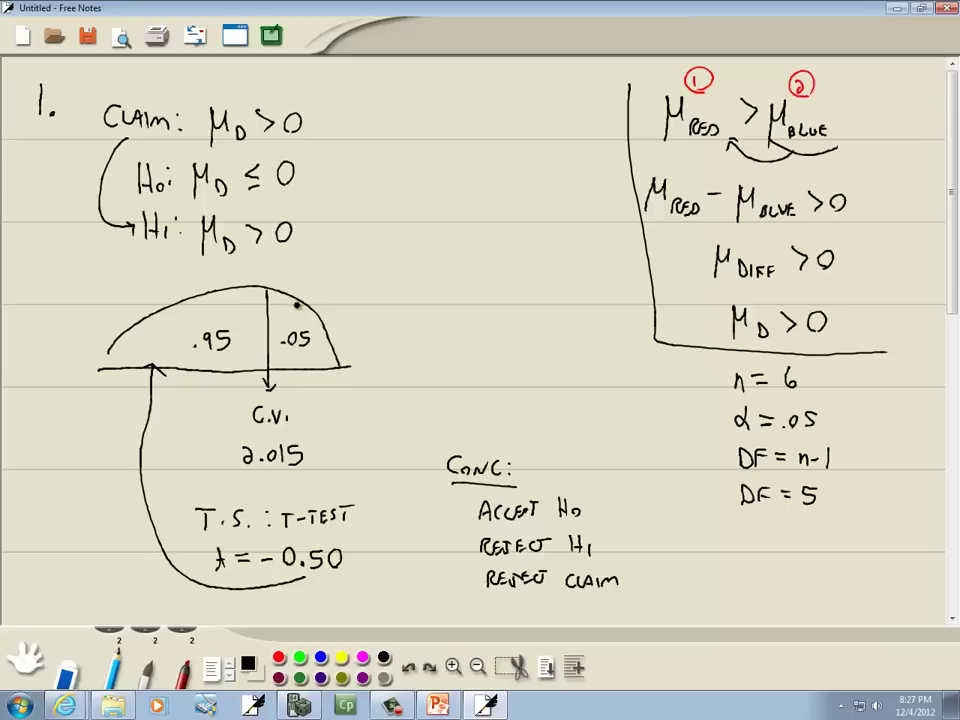
key("alt+Tab")
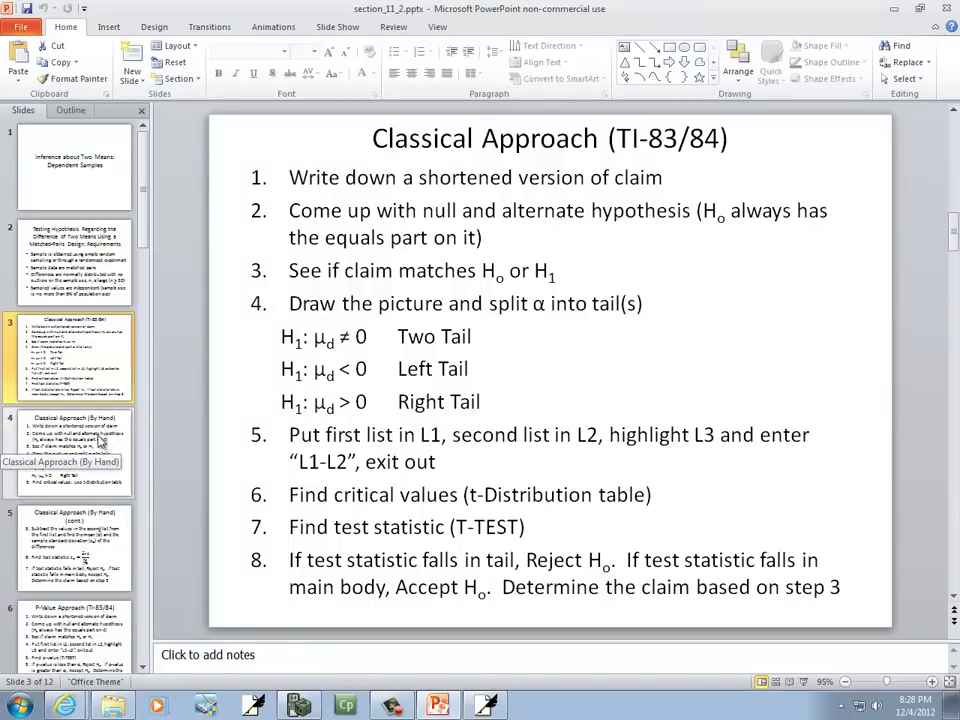
- Bring up slide 6, P-Value Approach (TI-83/84), alongside the handwritten notes
left_click(93, 625)
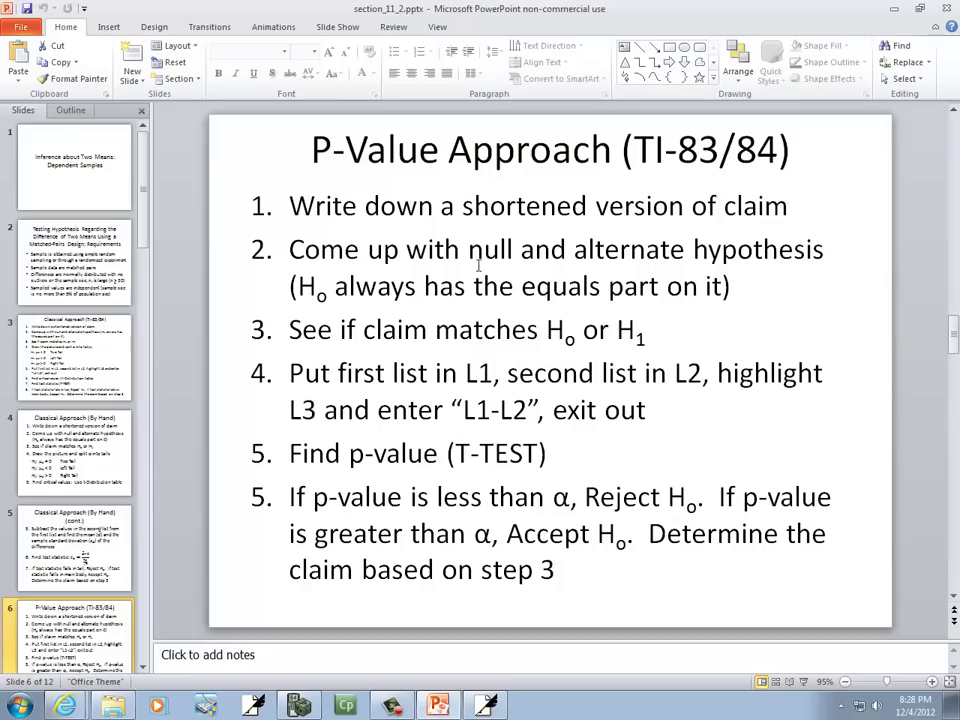
key("alt+Tab")
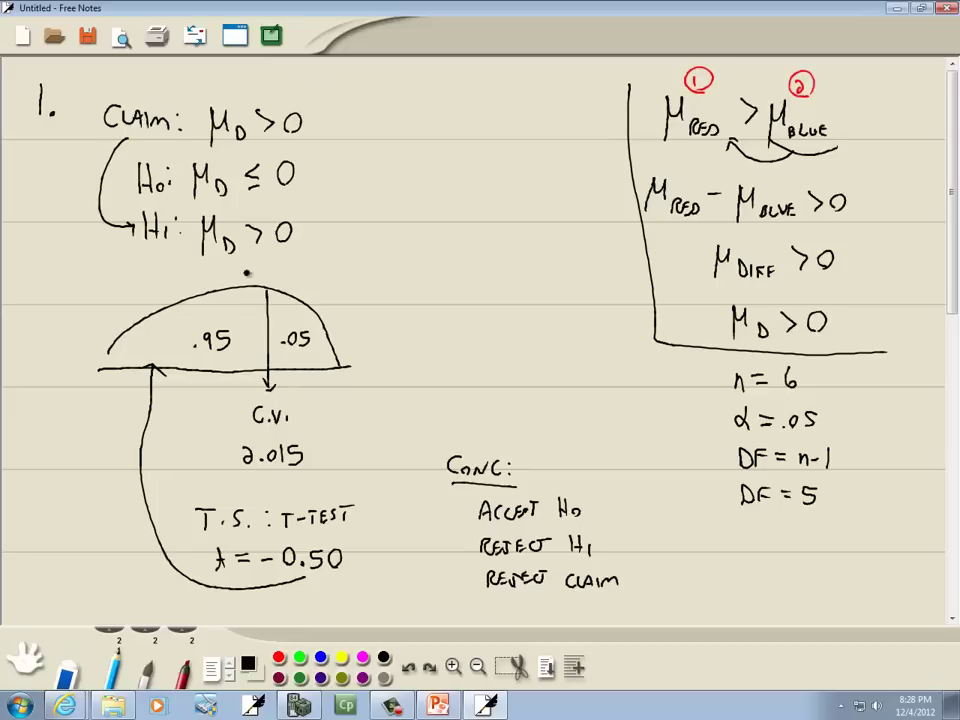
key("alt+Tab")
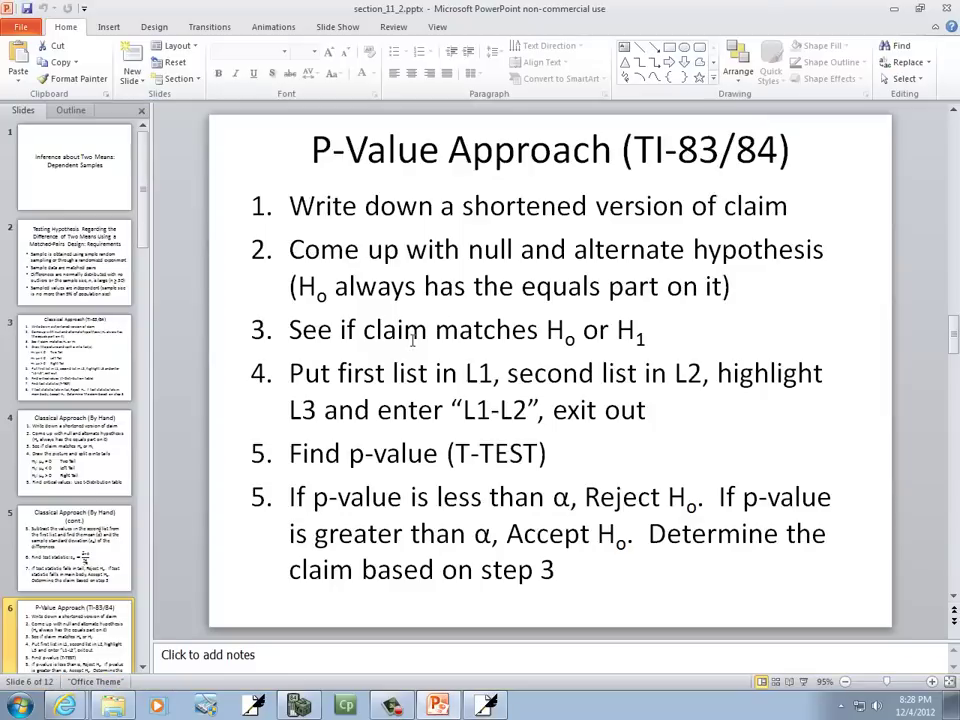
key("alt+Tab")
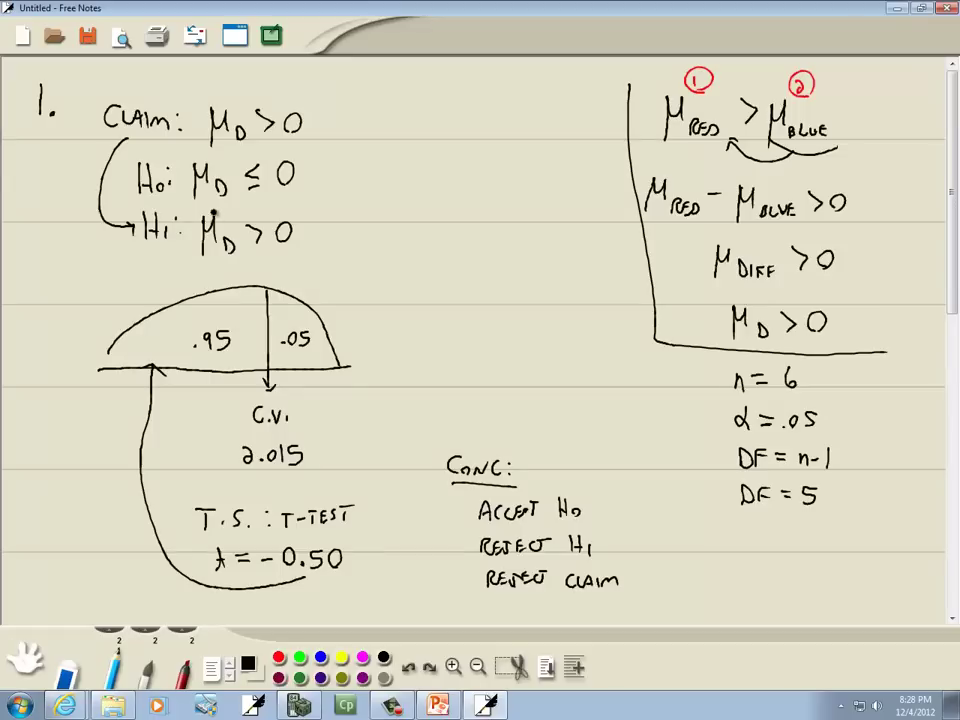
key("alt+Tab")
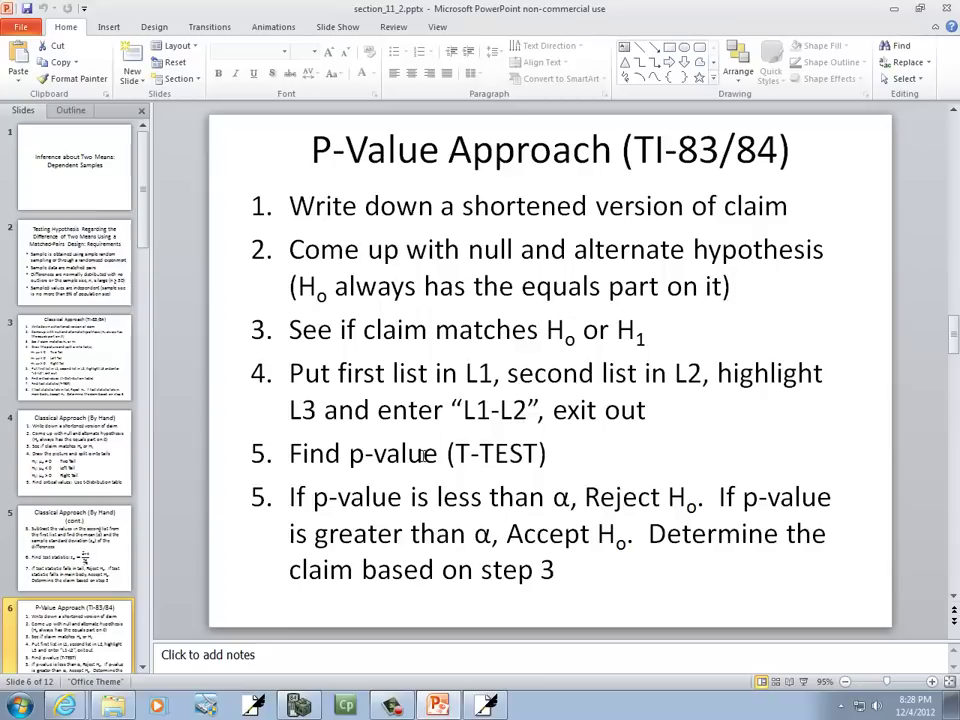
- Write 'P =' beside the curve in the notes, reading the p-value off the calculator
key("alt+Tab")
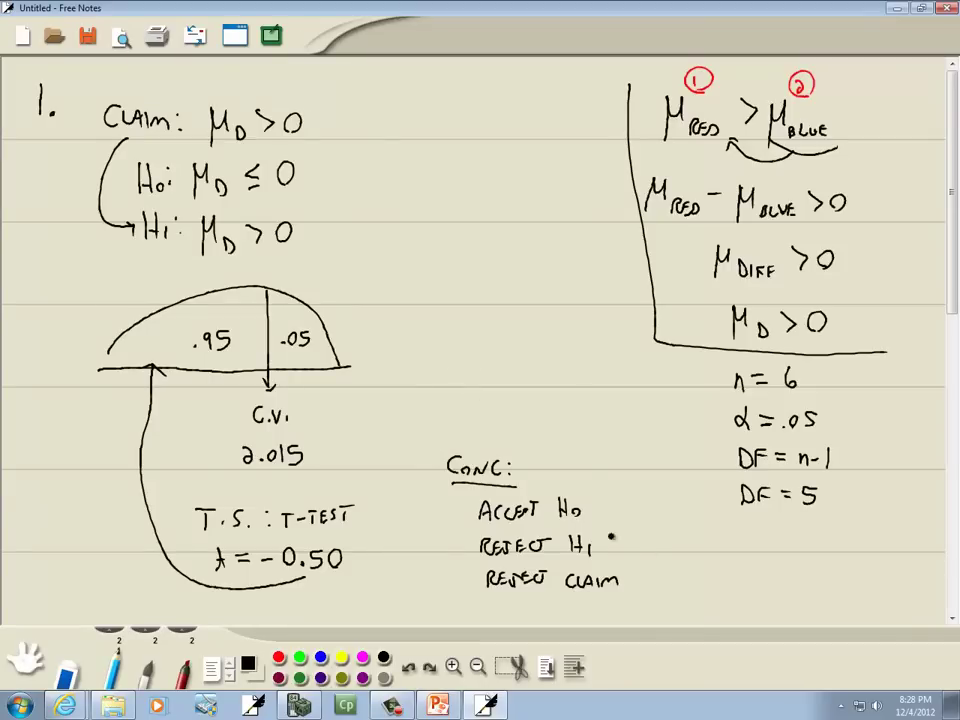
mouse_move(446, 314)
left_mouse_down()
mouse_move(452, 300)
mouse_move(467, 309)
left_mouse_up()
key("alt+Tab")
key("alt+Tab")
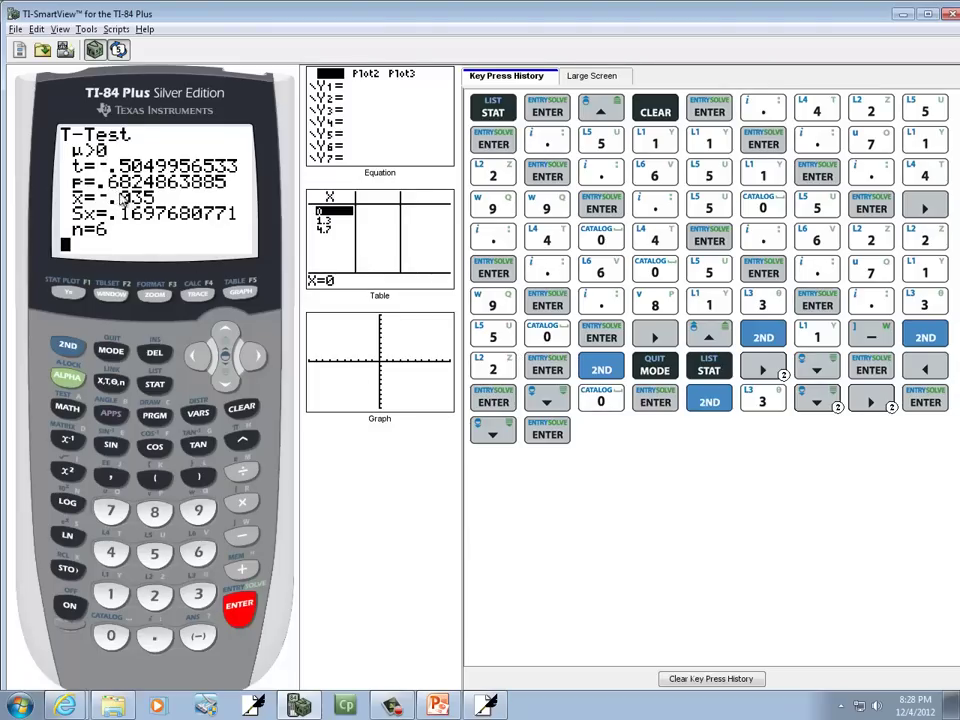
key("alt+Tab")
- Write 0.68 after 'P =', cross-checking the calculator and the P-Value Approach slide
mouse_move(496, 297)
left_mouse_down()
mouse_move(493, 306)
mouse_move(506, 310)
mouse_move(537, 305)
mouse_move(529, 300)
left_mouse_up()
key("alt+Tab")
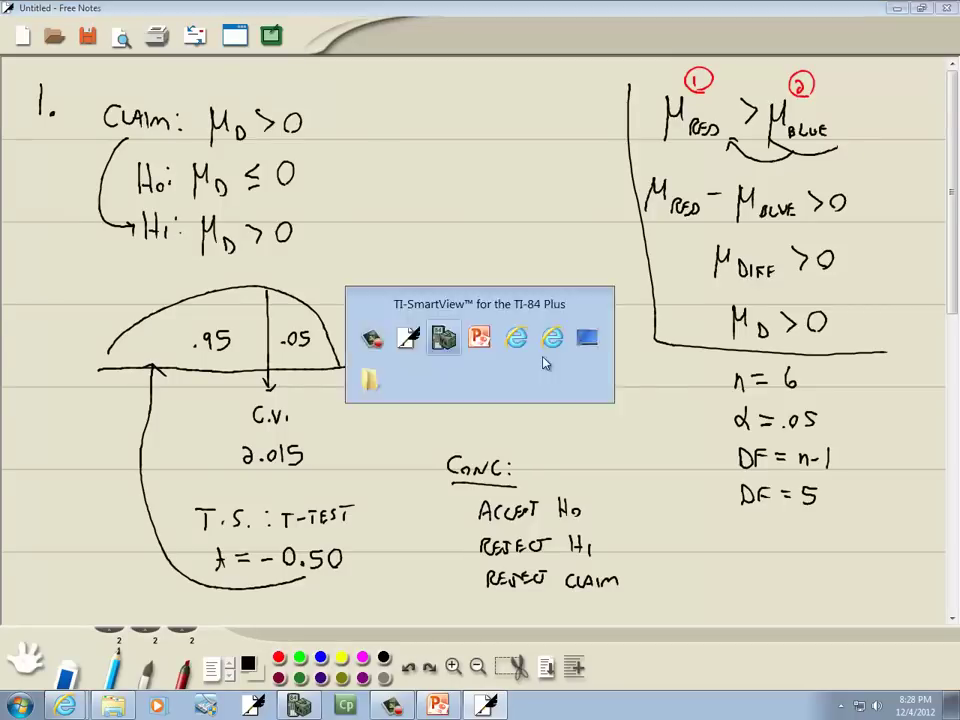
key("alt+Tab")
key("alt+Tab")
key("Tab")
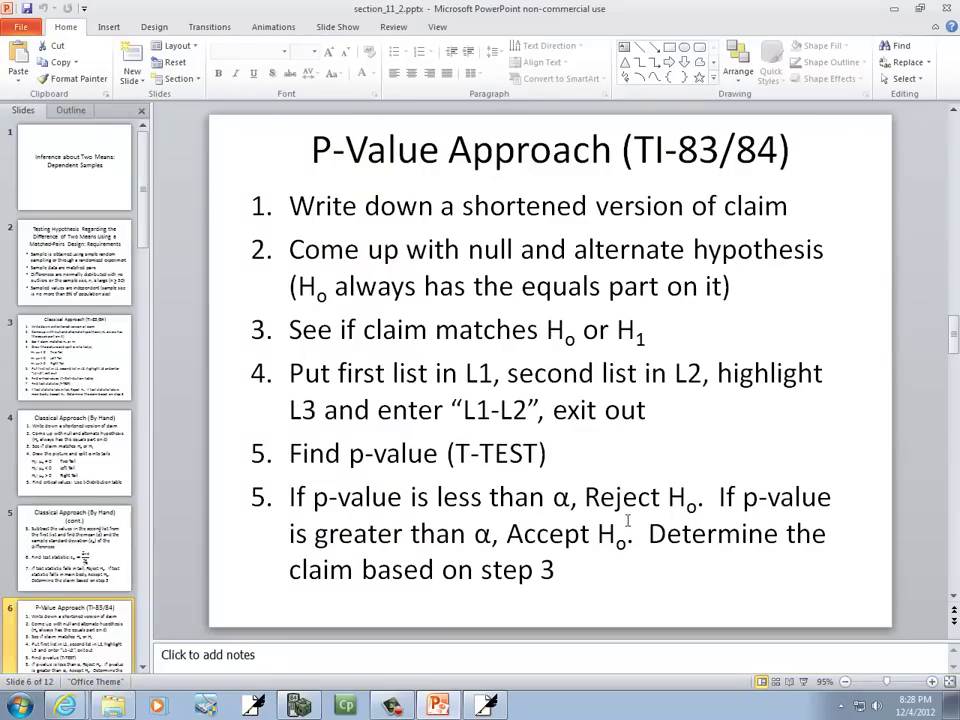
key("alt+Tab")
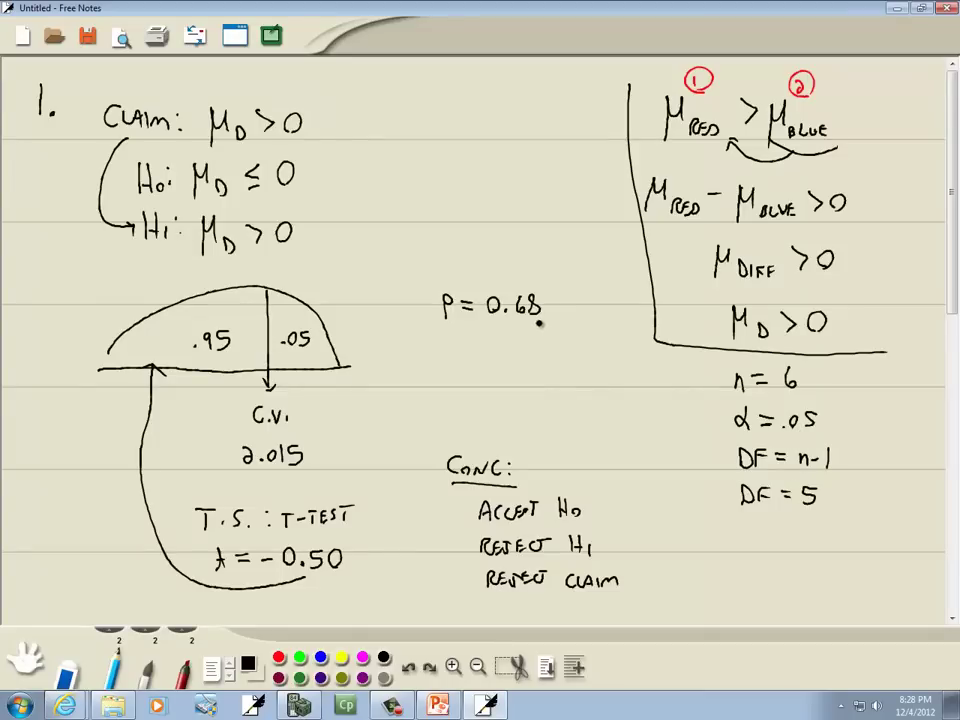
key("alt+Tab")
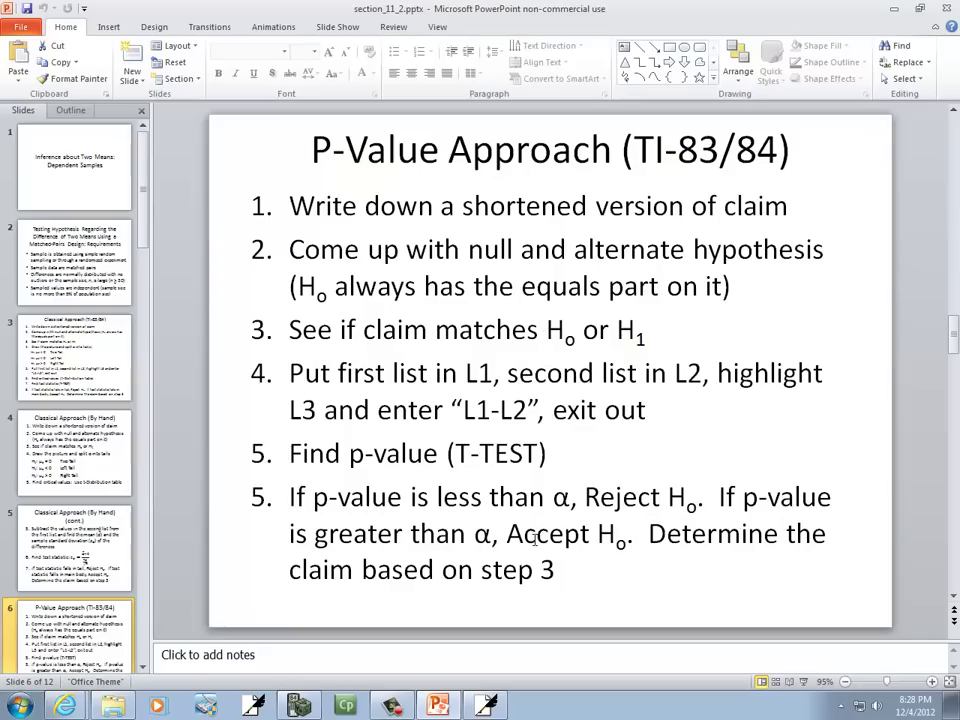
key("alt+Tab")
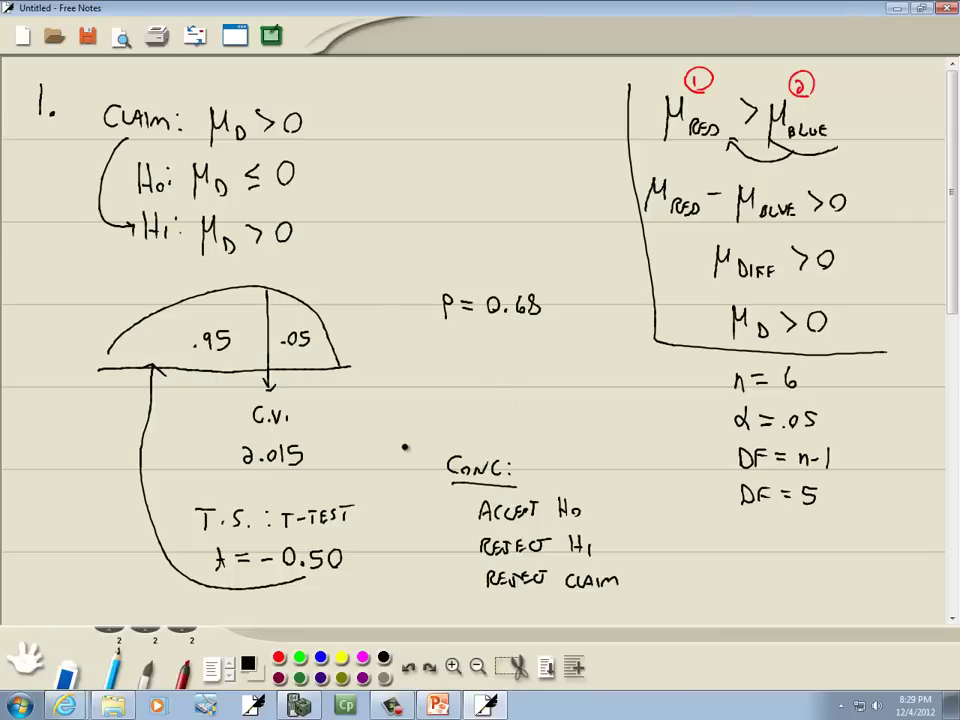
key("alt+Tab")
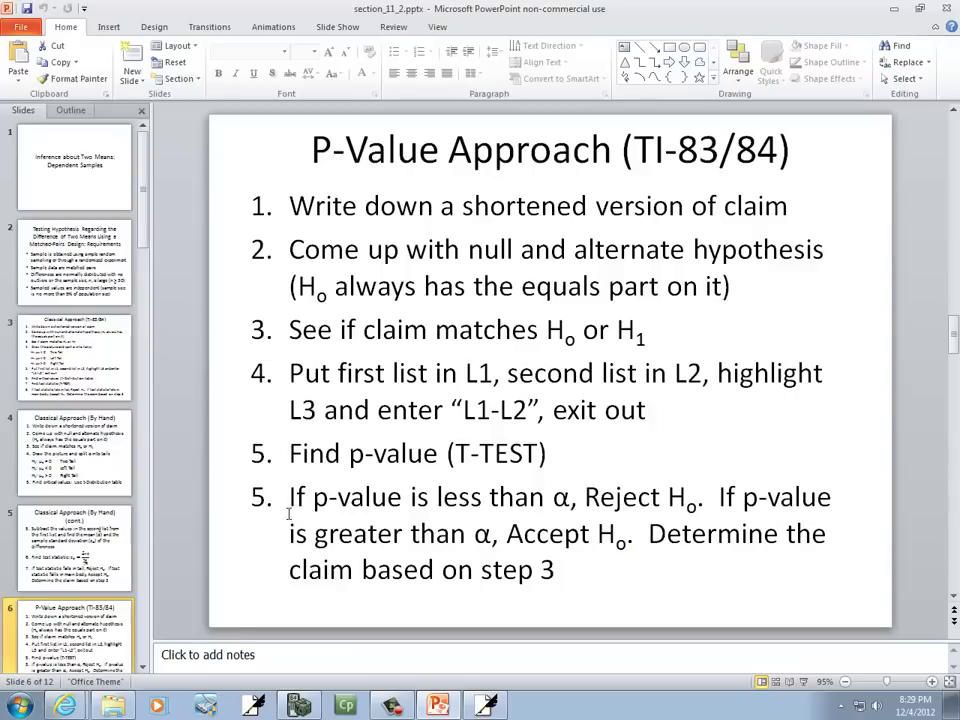
- Scroll the Slides pane down and show slide 11, TI-83/84 Instructions for a T-interval
left_click(145, 667)
left_click(145, 667)
left_click(145, 667)
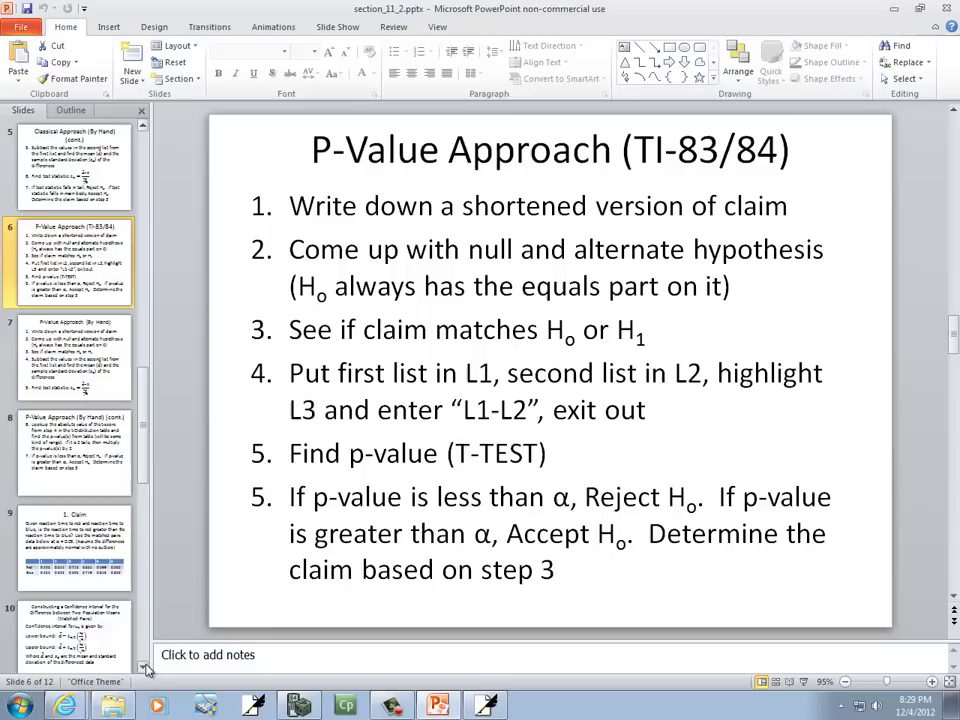
left_click(145, 667)
left_click(145, 667)
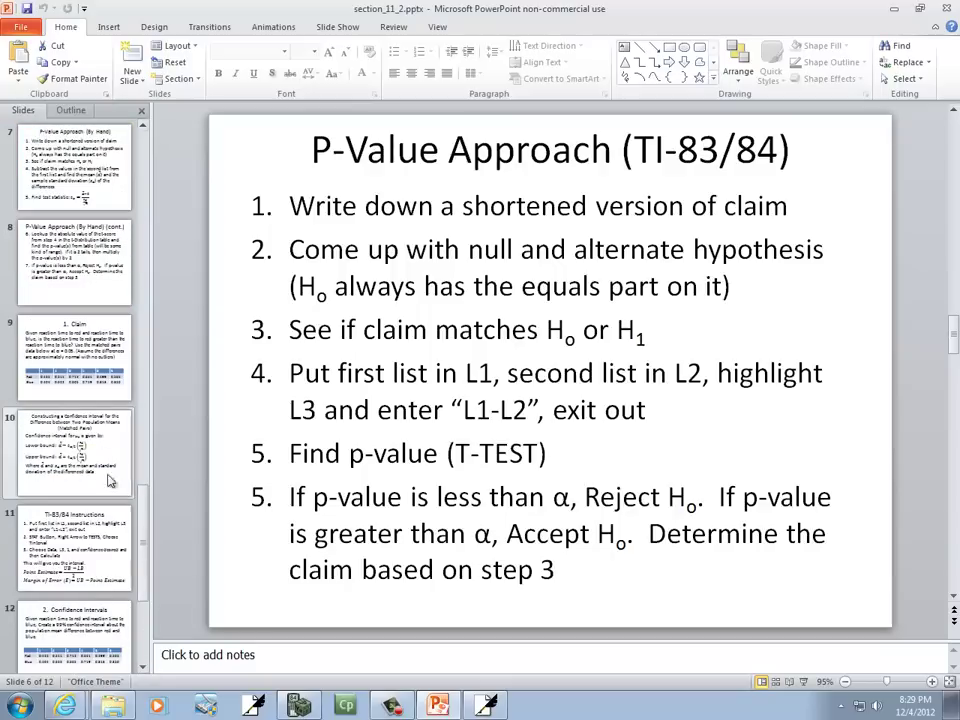
left_click(84, 552)
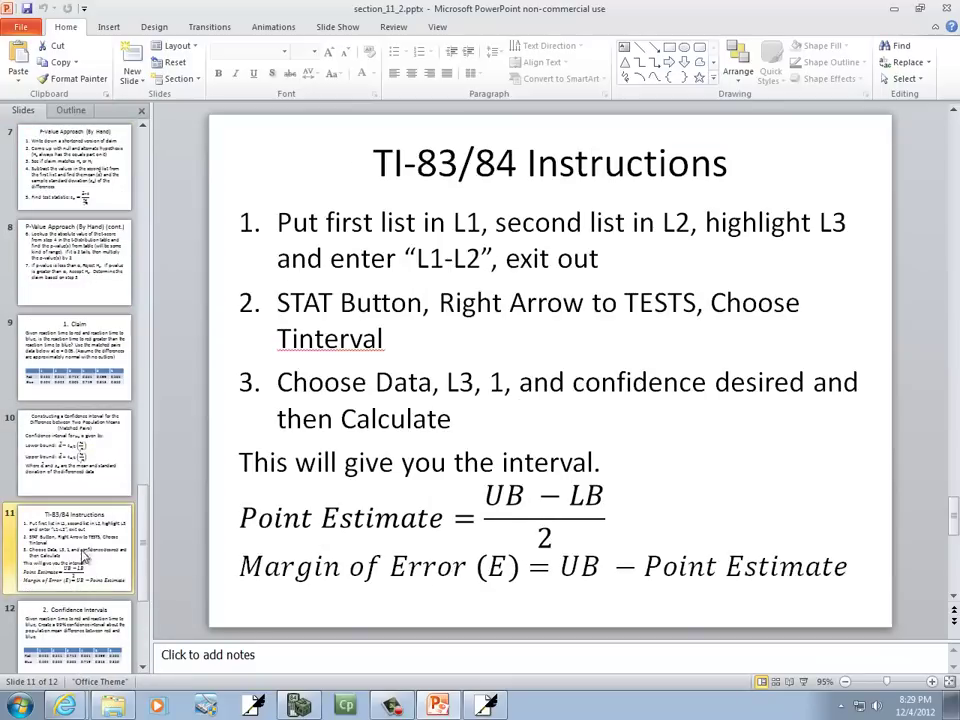
left_click(146, 671)
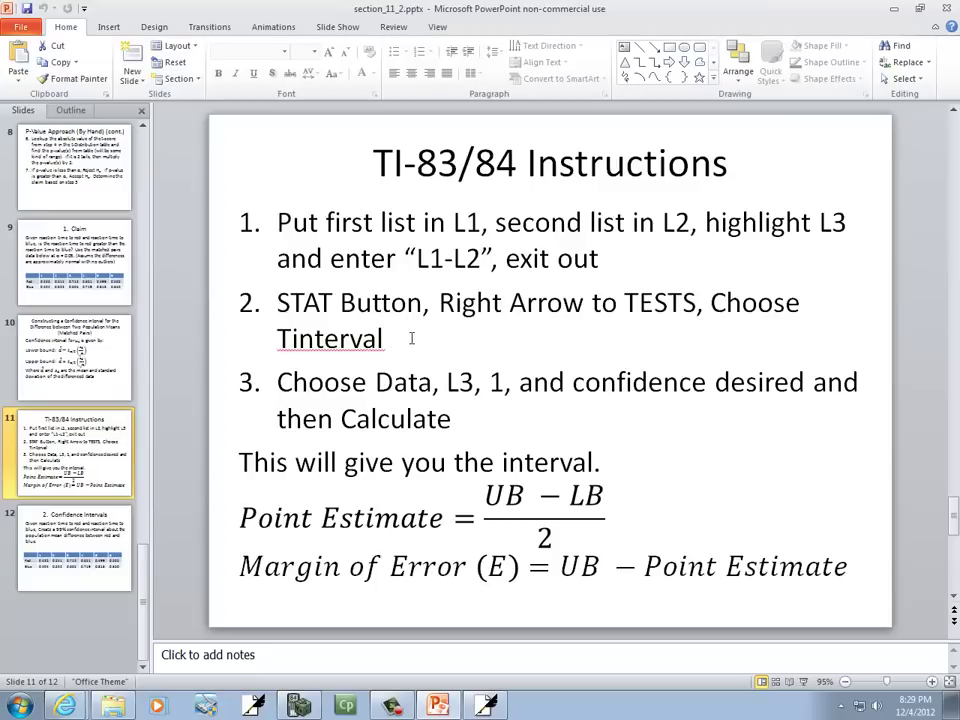
- Open the calculator's STAT TESTS menu, checking the instructions slide along the way
key("alt+Tab")
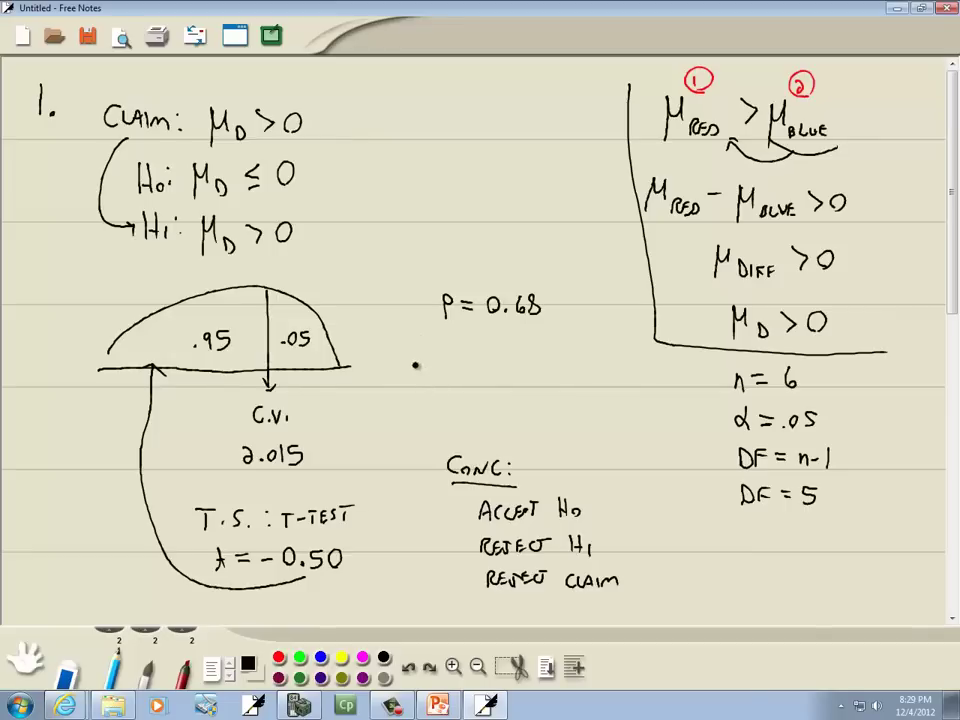
key("alt+Tab")
key("alt+Tab")
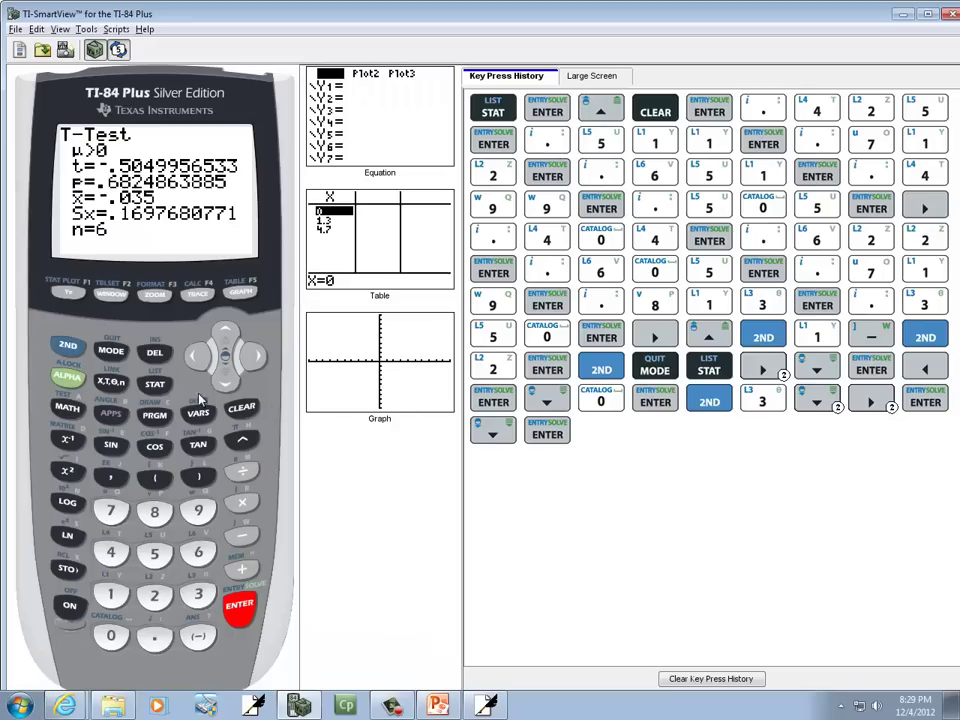
left_click(155, 386)
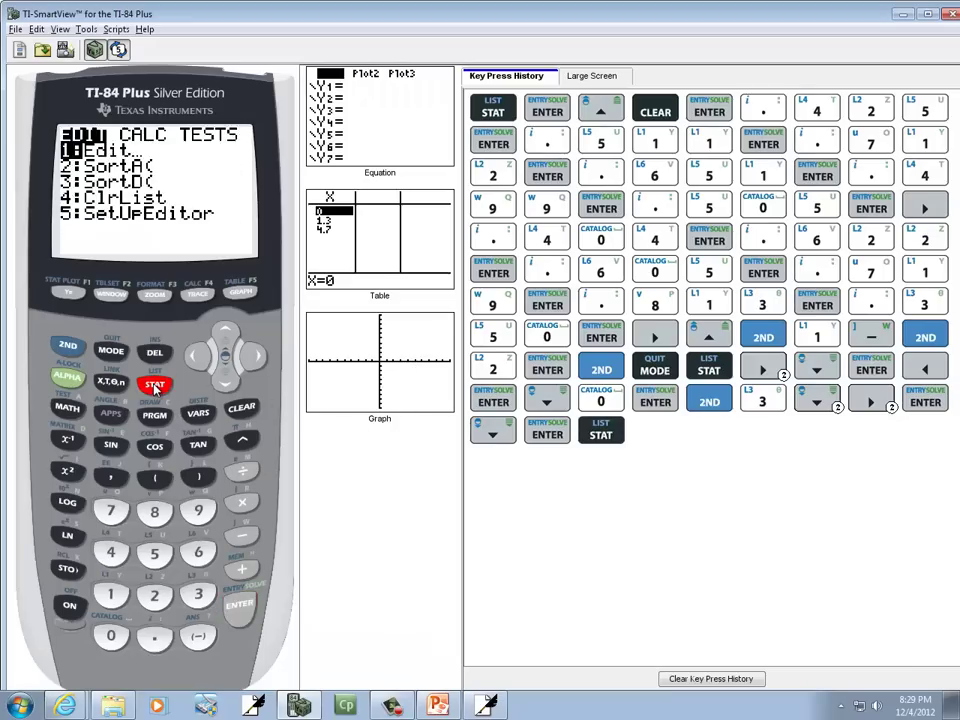
left_click(255, 358)
left_click(255, 358)
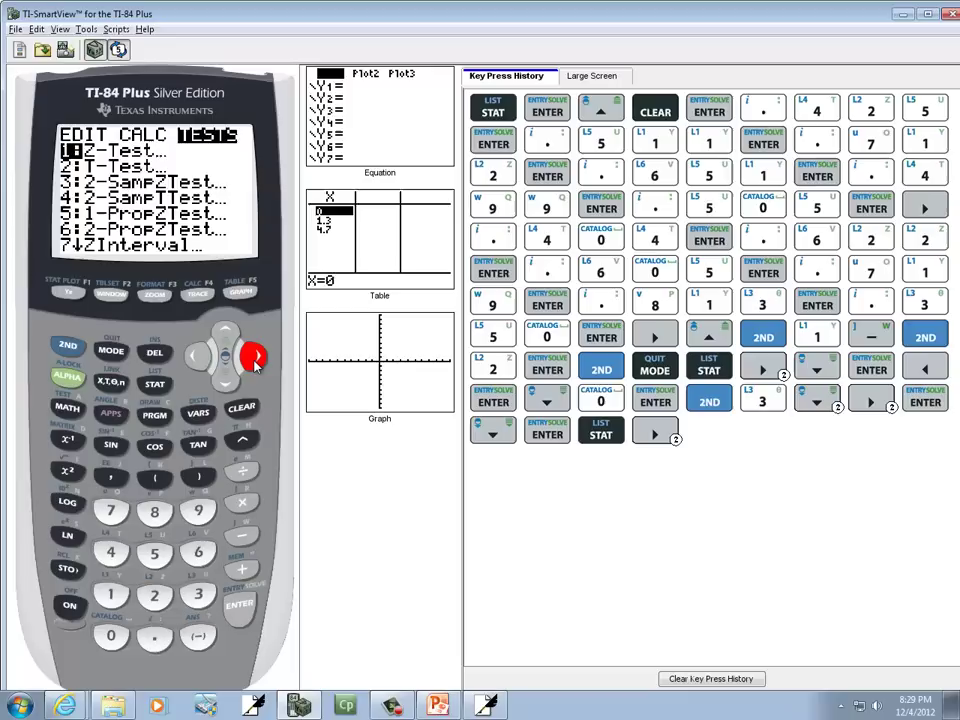
key("alt+Tab")
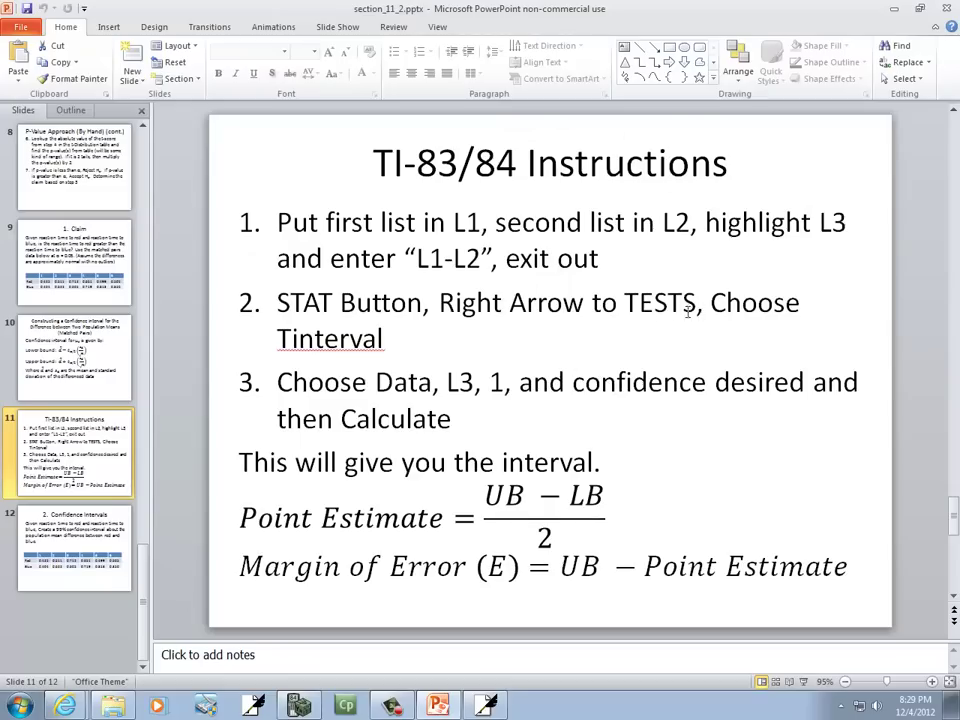
key("alt+Tab")
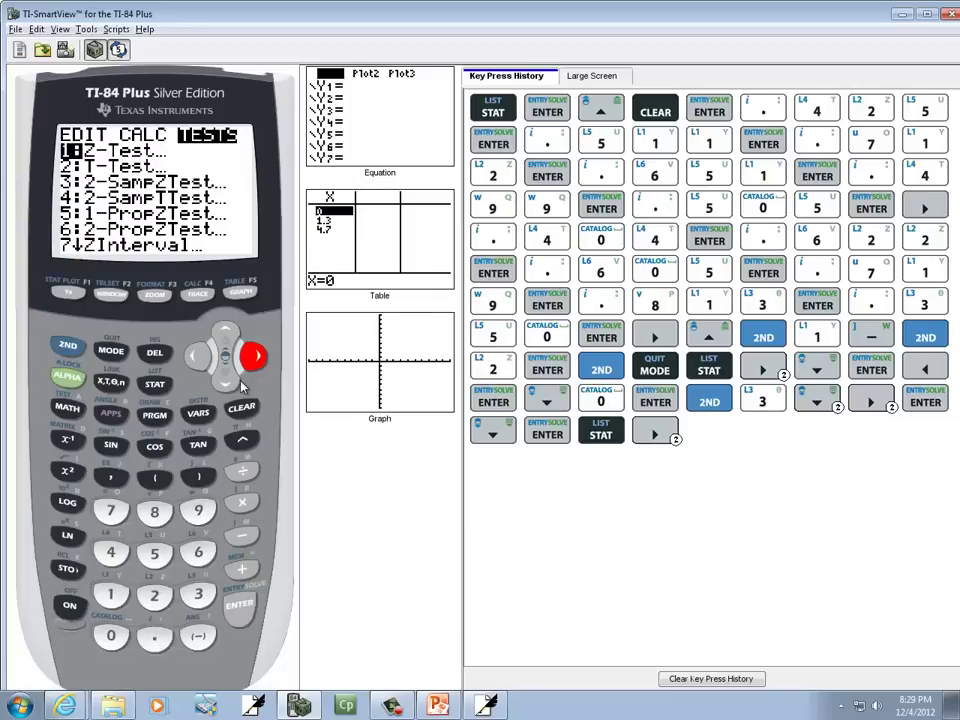
- Choose 8:TInterval with Data input, List L3 and Freq 1
left_click(228, 380)
left_click(228, 380)
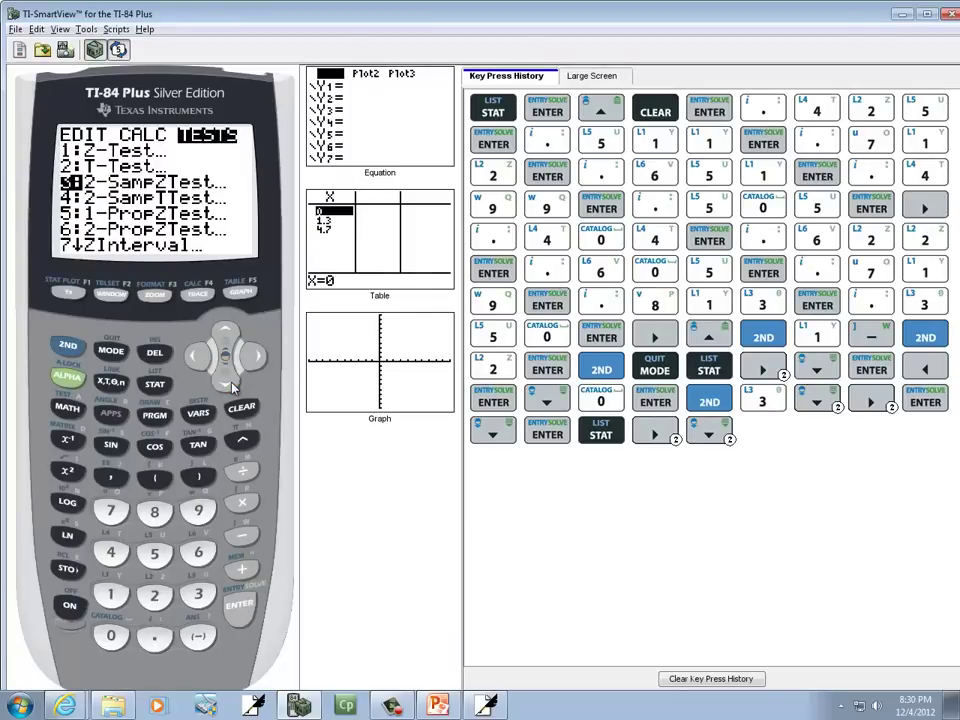
left_click(228, 380)
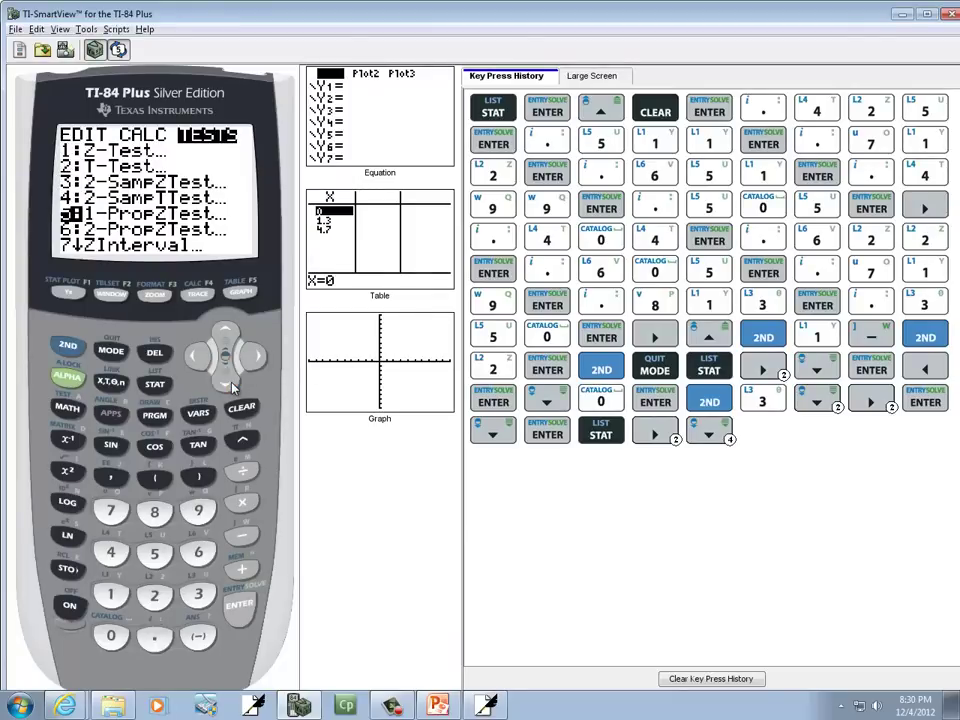
left_click(228, 380)
left_click(228, 380)
left_click(228, 380)
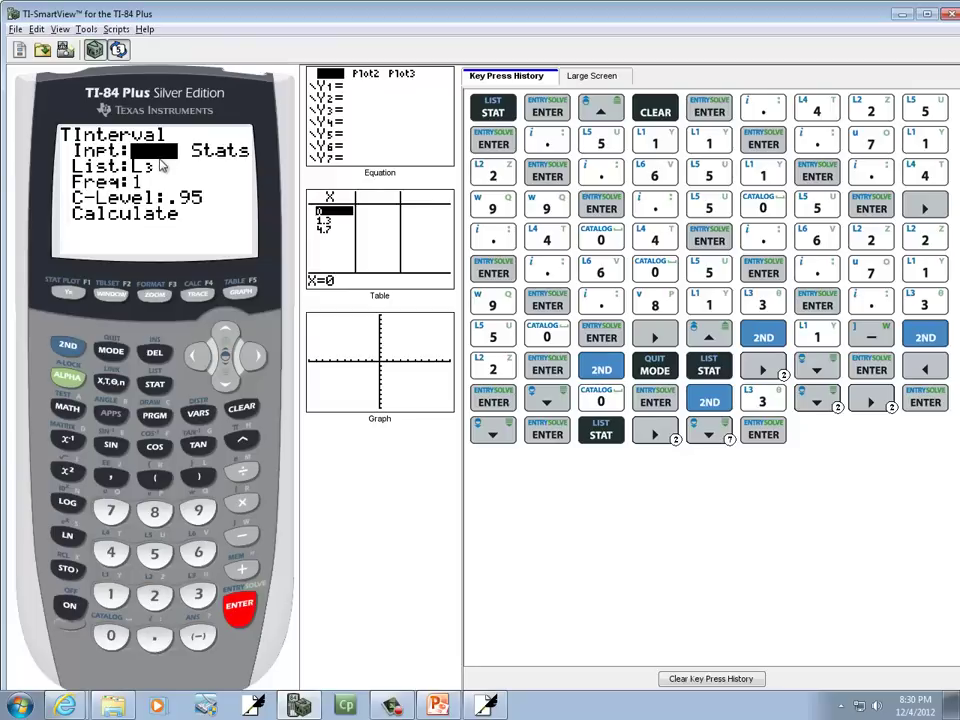
left_click(226, 384)
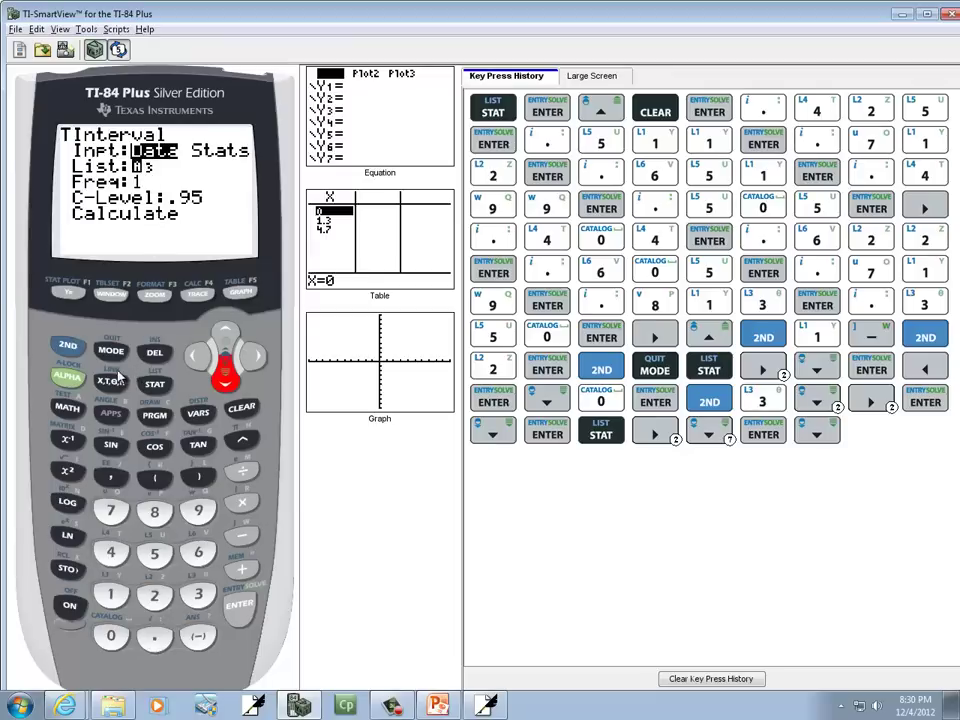
left_click(67, 344)
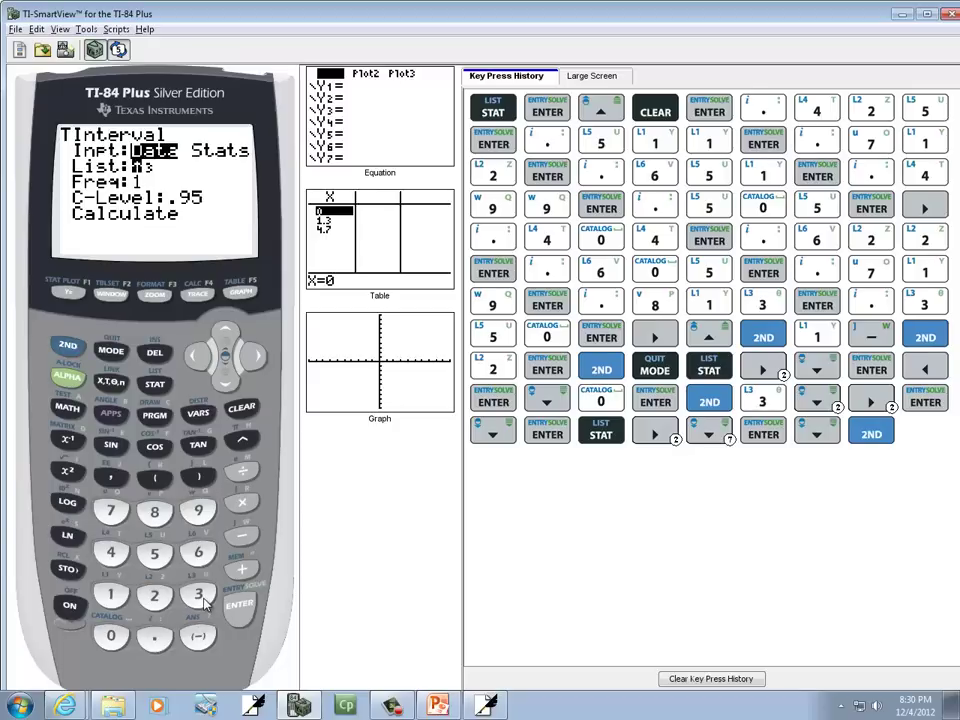
left_click(198, 595)
left_click(243, 612)
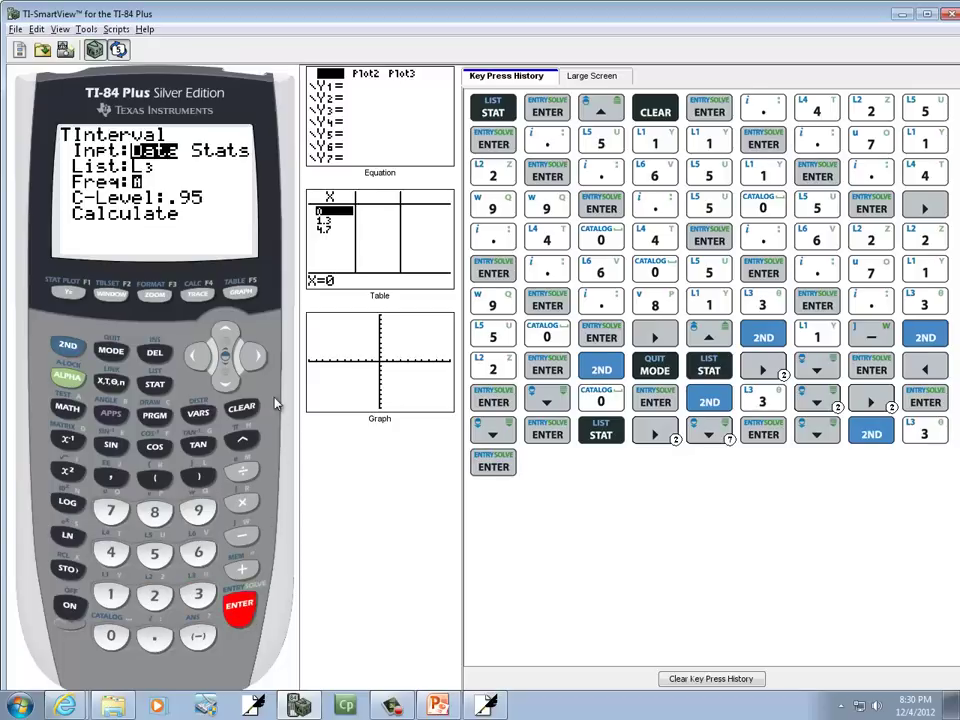
- Move to C-Level and show slide 12, the 99% Confidence Intervals problem
left_click(225, 378)
key("alt+Tab")
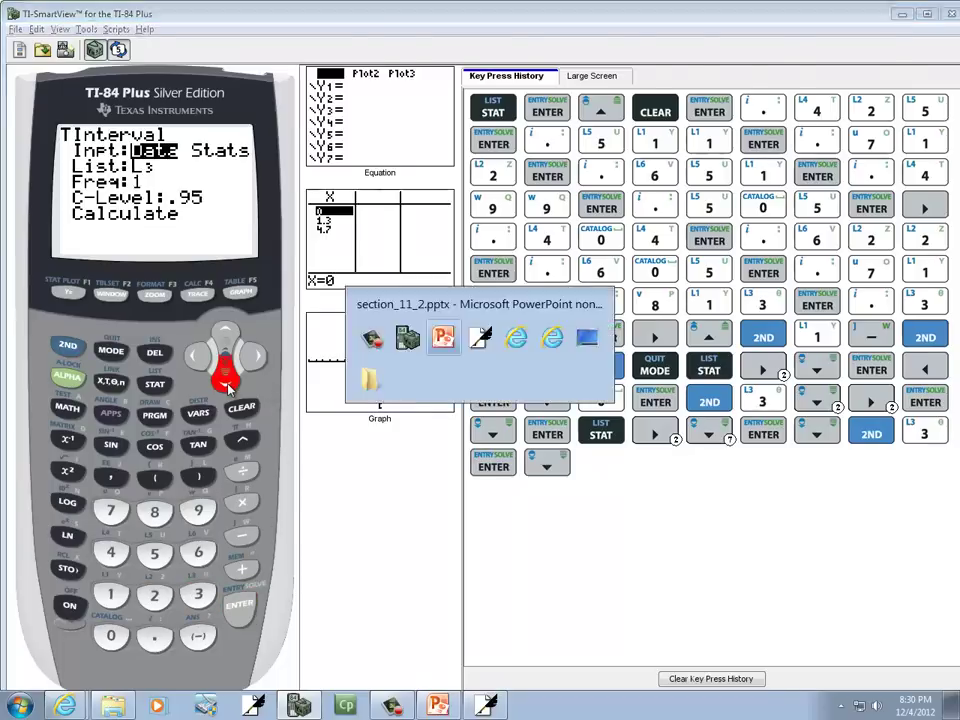
scroll(223, 422, "down", 1)
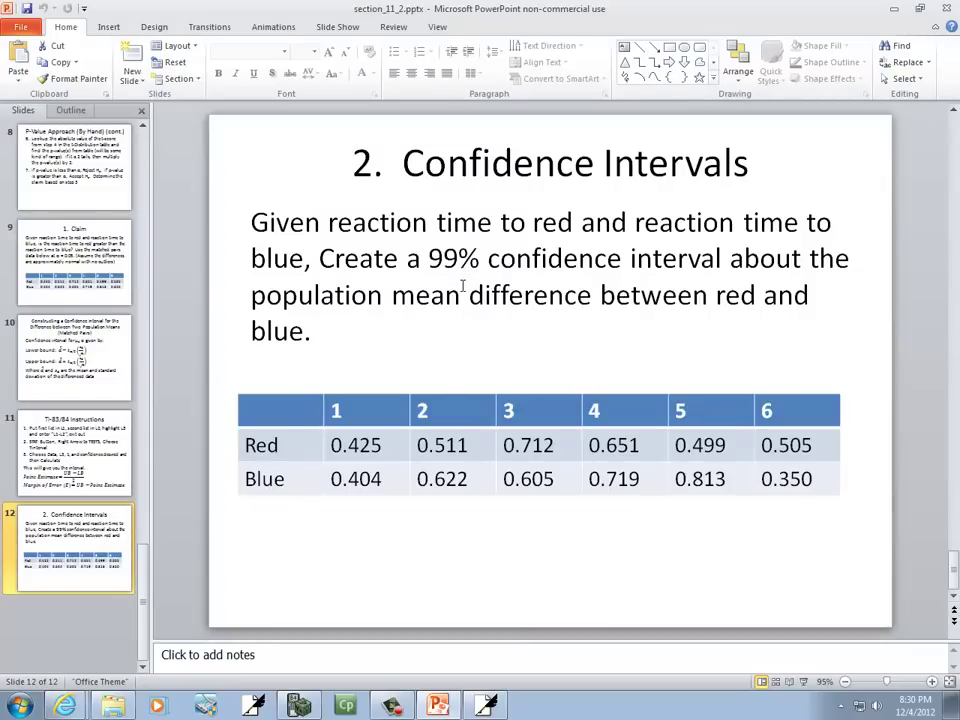
- Set C-Level to .99 and calculate, giving the interval (-.3145, .24446)
key("alt+Tab")
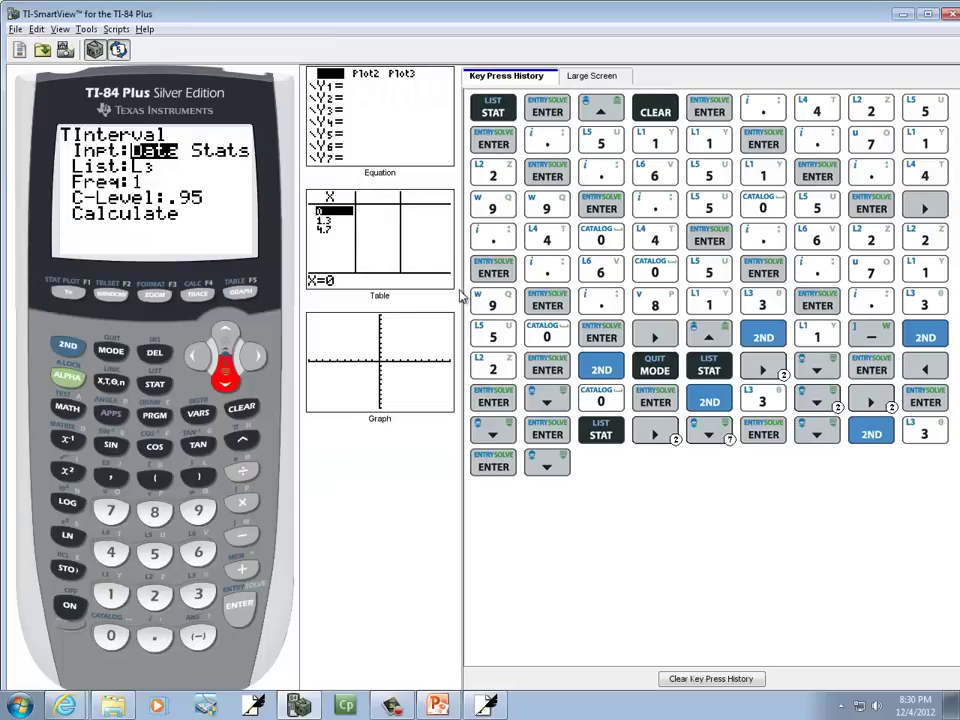
left_click(155, 637)
left_click(198, 512)
left_click(199, 514)
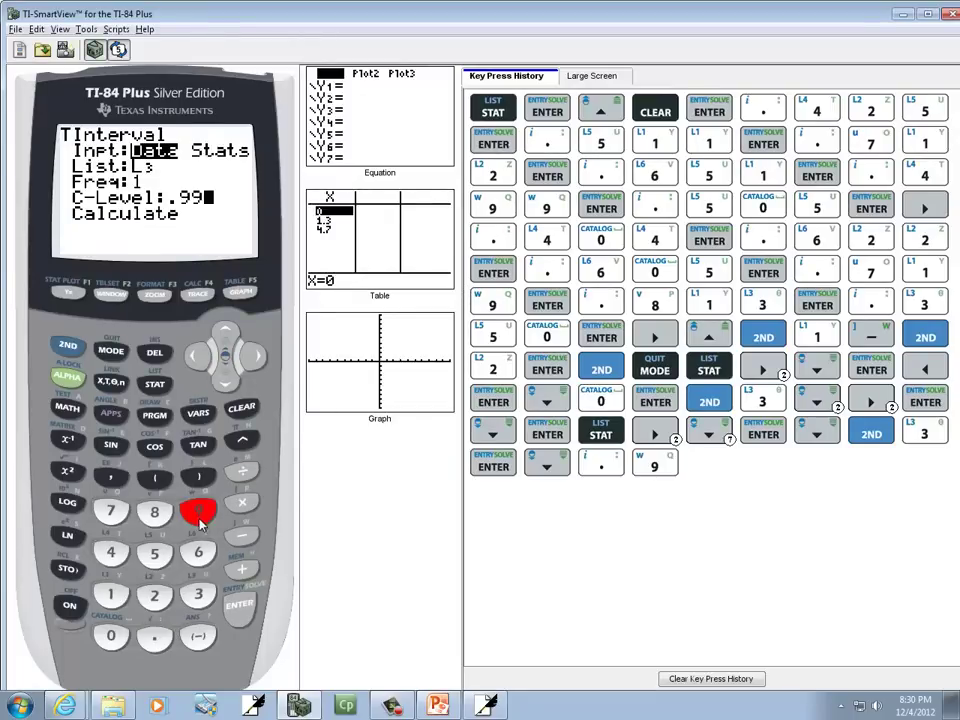
left_click(237, 607)
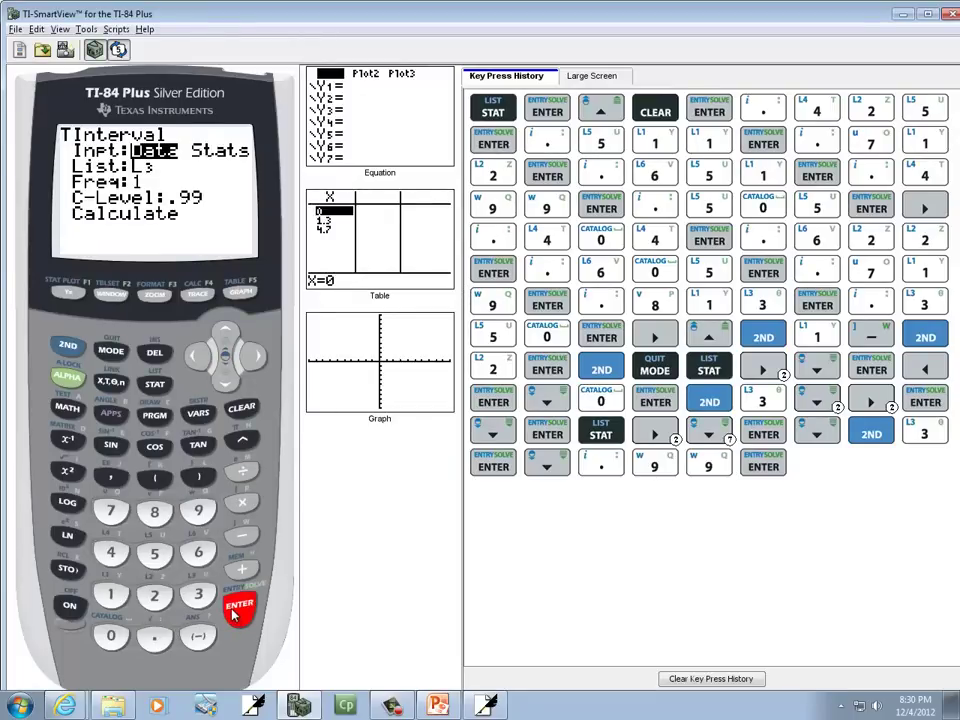
left_click(237, 607)
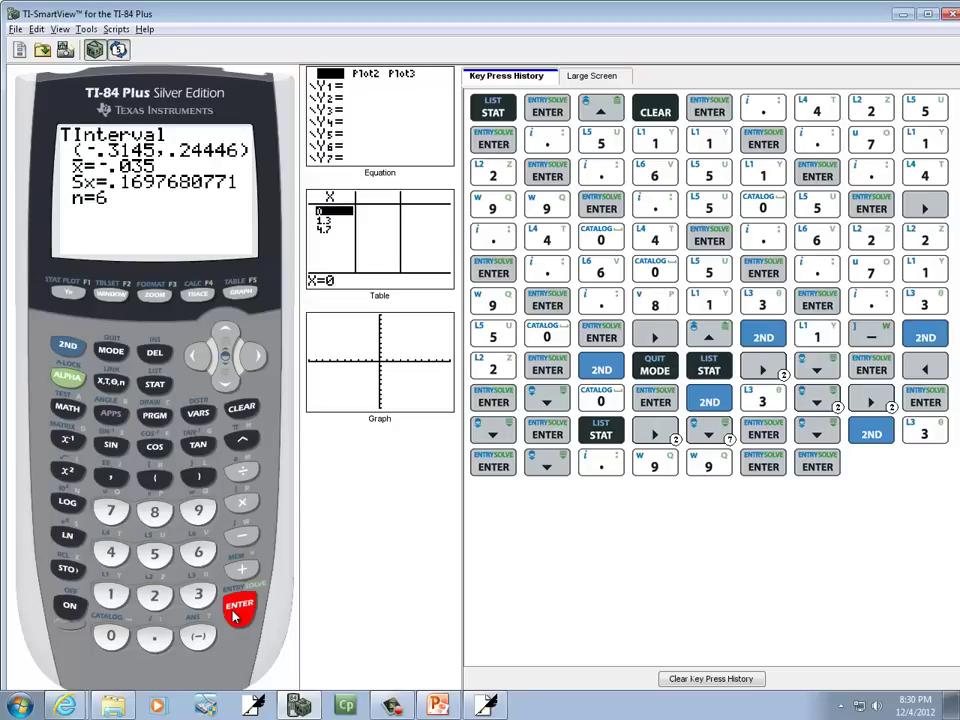
- Write the heading '2. 99% C.I.' below the t-test conclusion
key("alt+Tab")
key("alt+Tab")
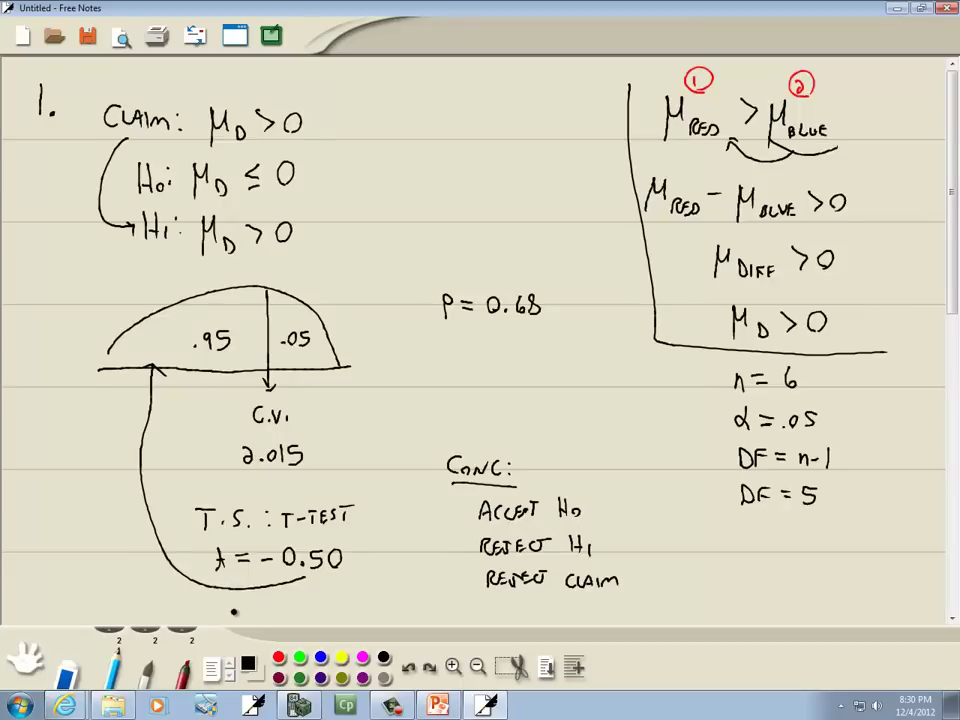
scroll(362, 533, "down", 3)
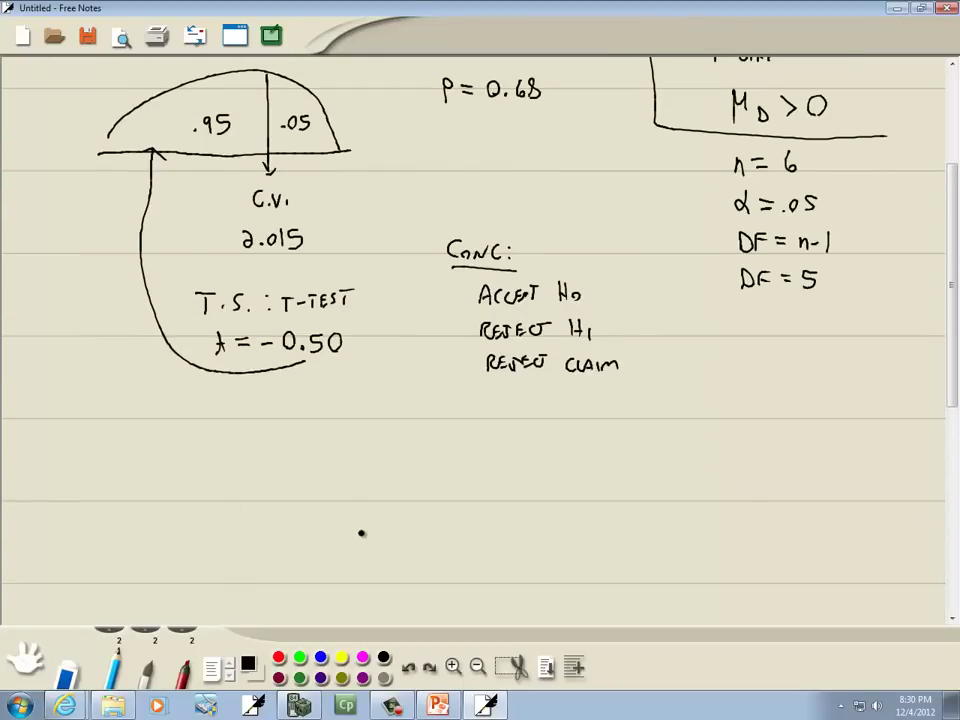
mouse_move(70, 410)
left_mouse_down()
mouse_move(147, 416)
mouse_move(154, 432)
mouse_move(166, 412)
mouse_move(222, 431)
left_mouse_up()
left_click(97, 420)
left_click(232, 428)
left_click_drag(238, 416, 254, 430)
left_click(266, 428)
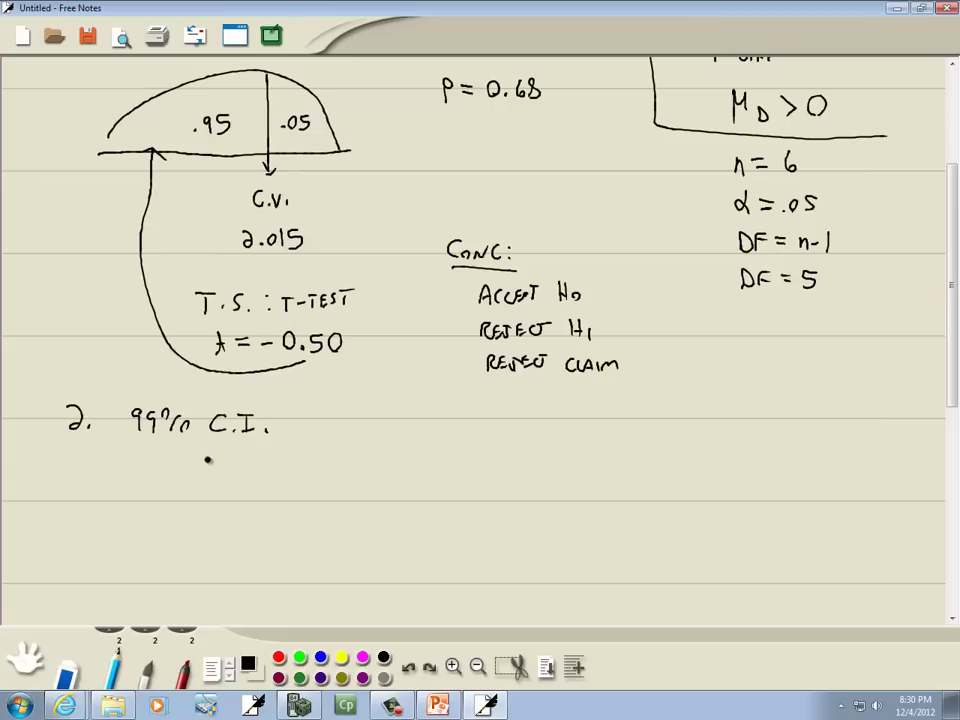
- Write the interval (-.3145, .2445), checking both bounds against the calculator result
mouse_move(206, 458)
left_mouse_down()
mouse_move(204, 495)
mouse_move(226, 486)
left_mouse_up()
key("alt+Tab")
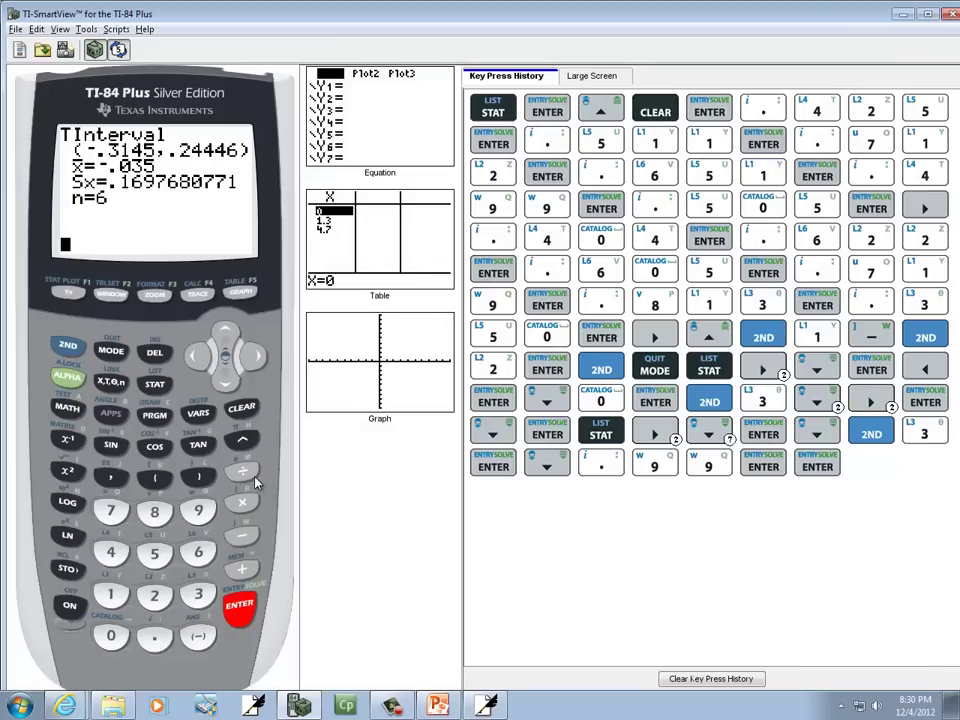
key("alt+Tab")
left_click_drag(250, 477, 305, 507)
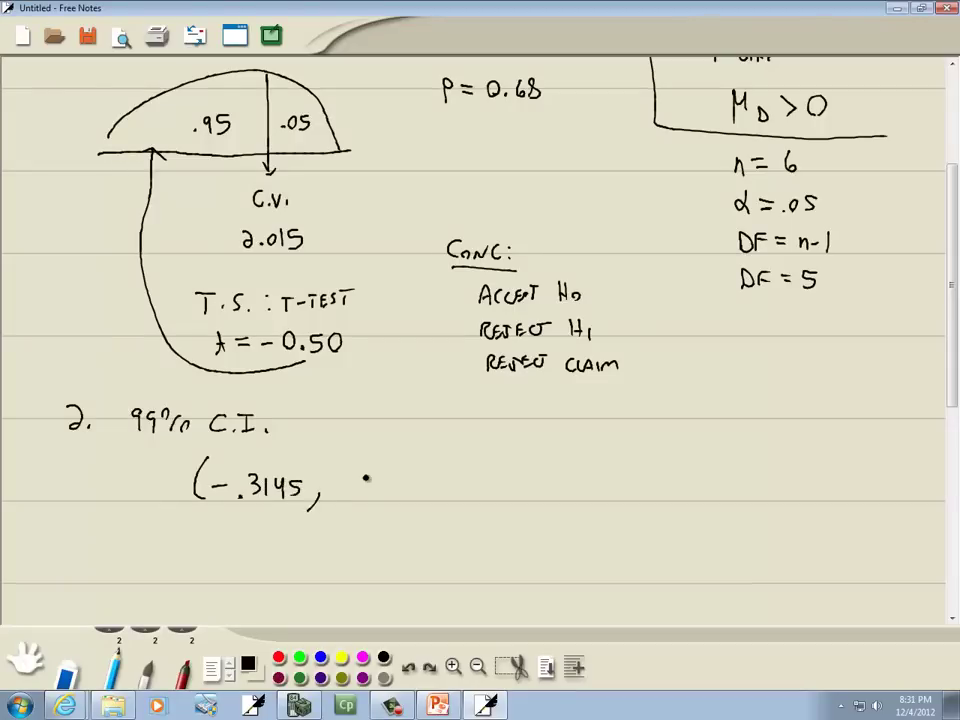
key("alt+Tab")
key("alt+Tab")
left_click_drag(343, 481, 380, 495)
key("alt+Tab")
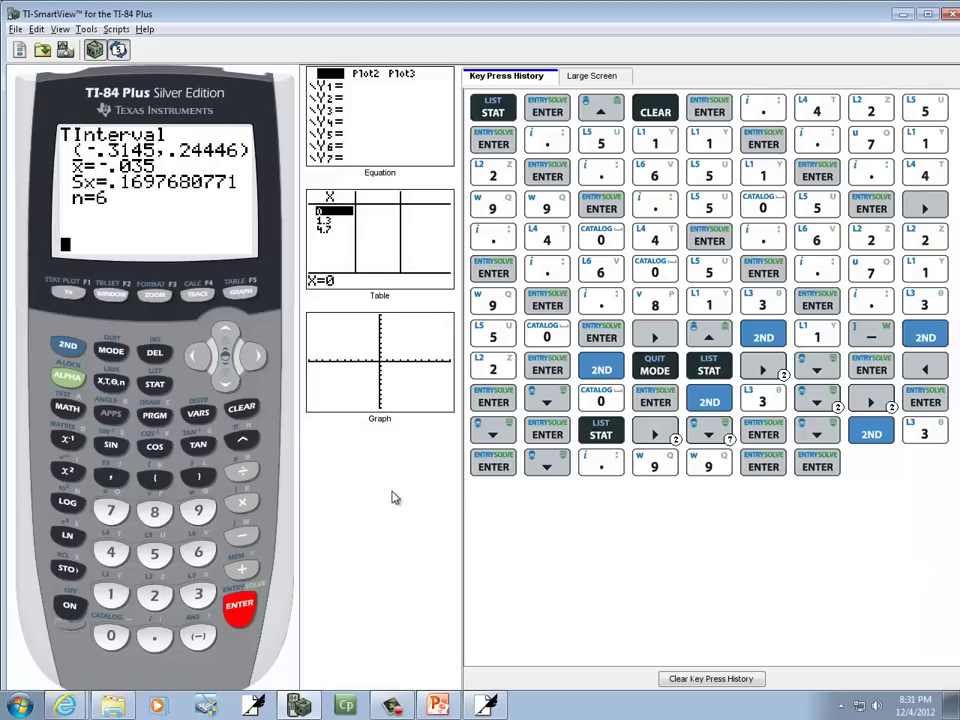
key("alt+Tab")
left_click_drag(379, 477, 394, 497)
left_click_drag(414, 462, 417, 507)
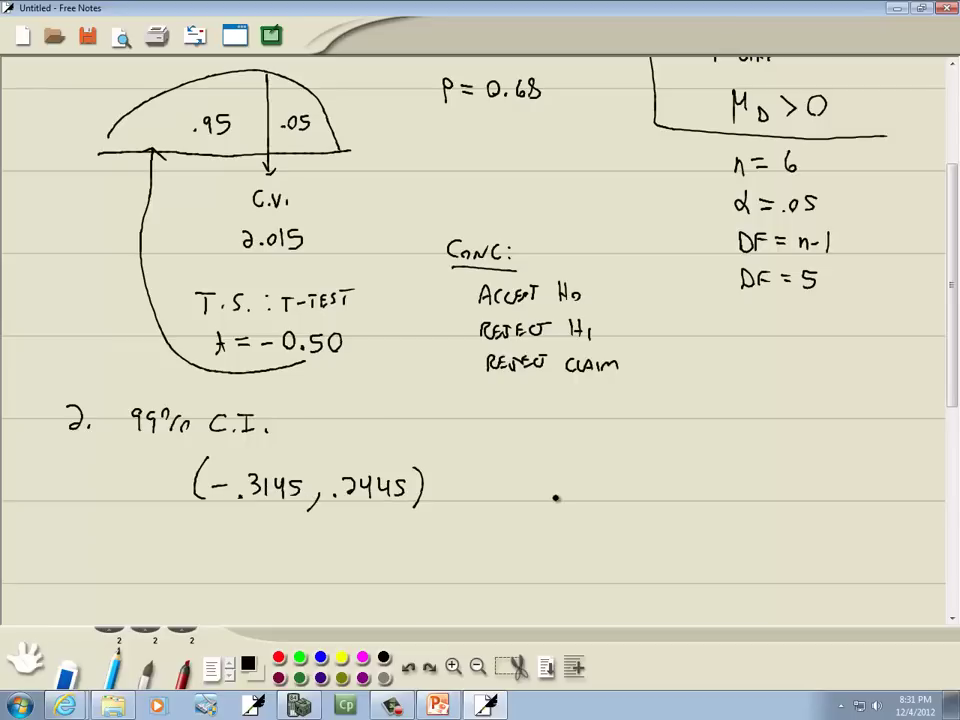
scroll(556, 490, "up", 5)
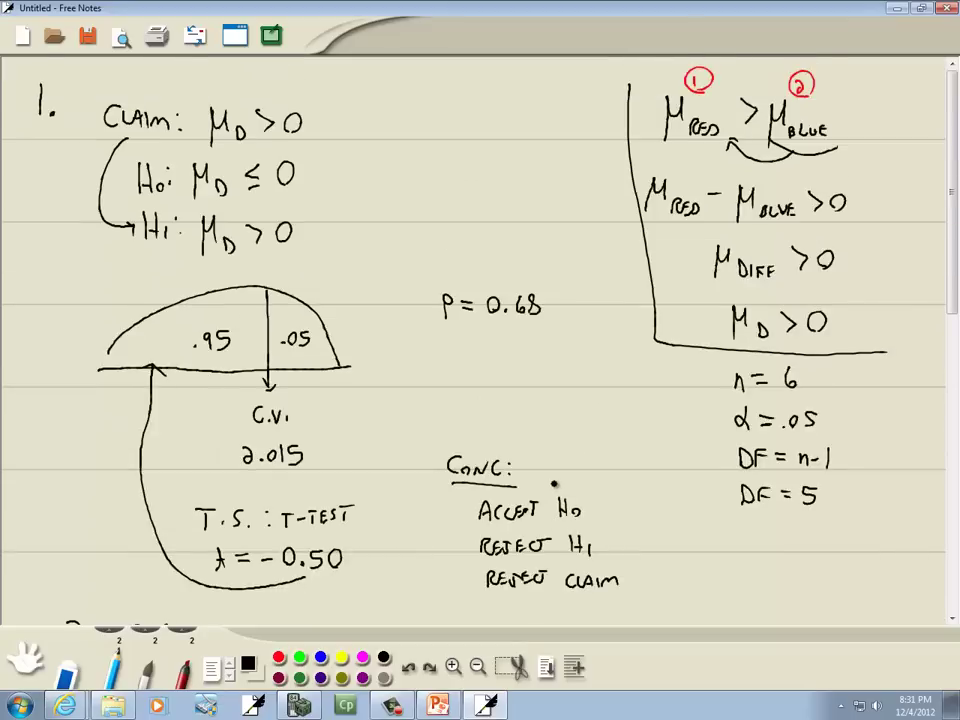
key("alt+Tab")
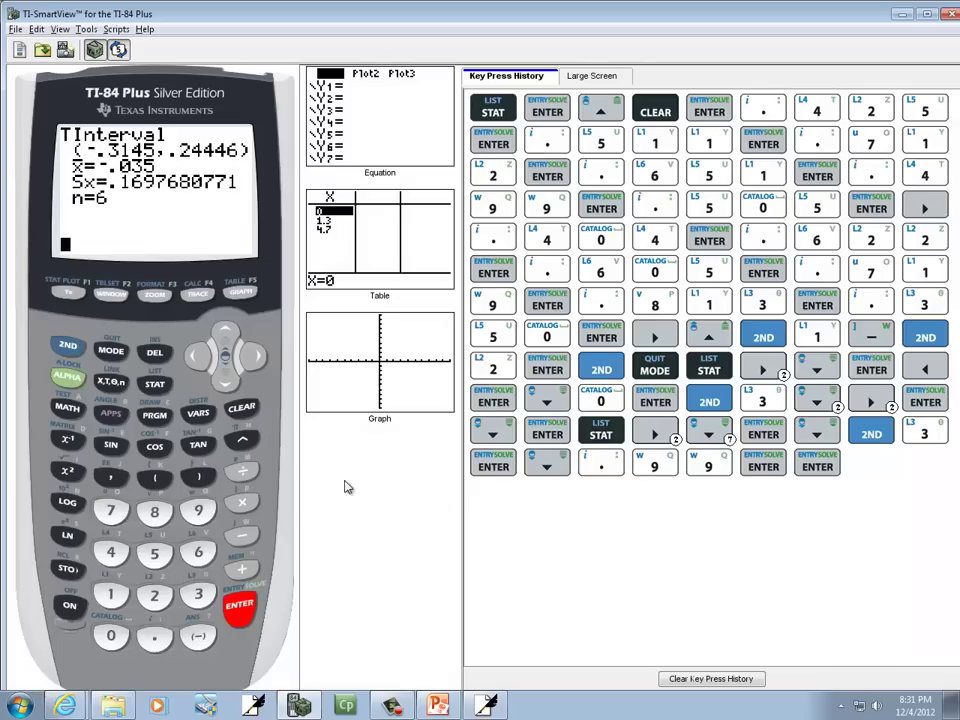
key("alt+Tab")
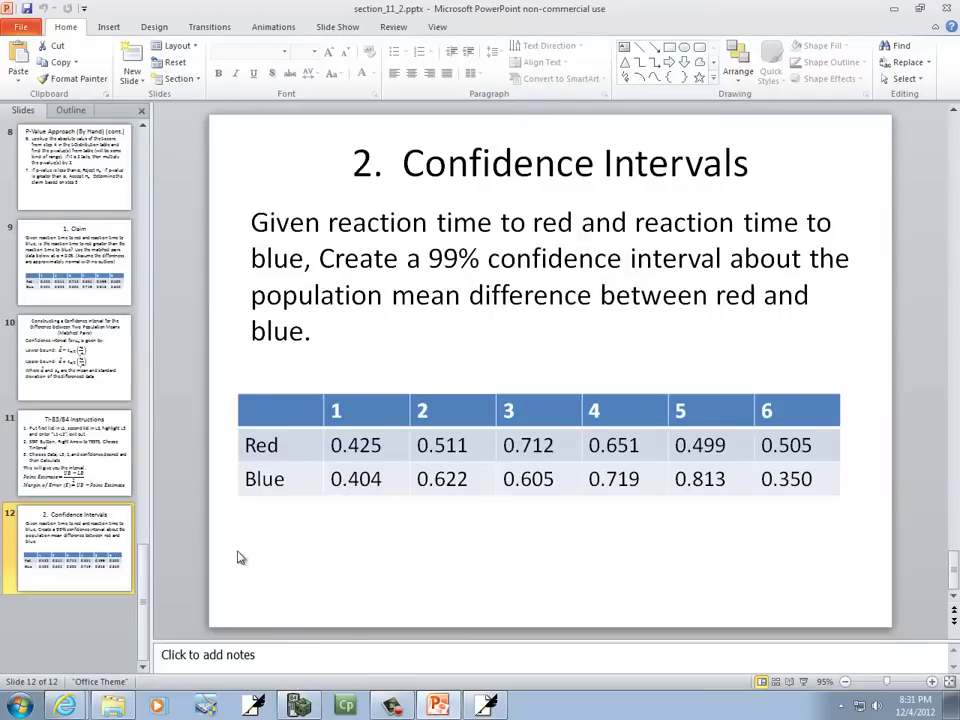